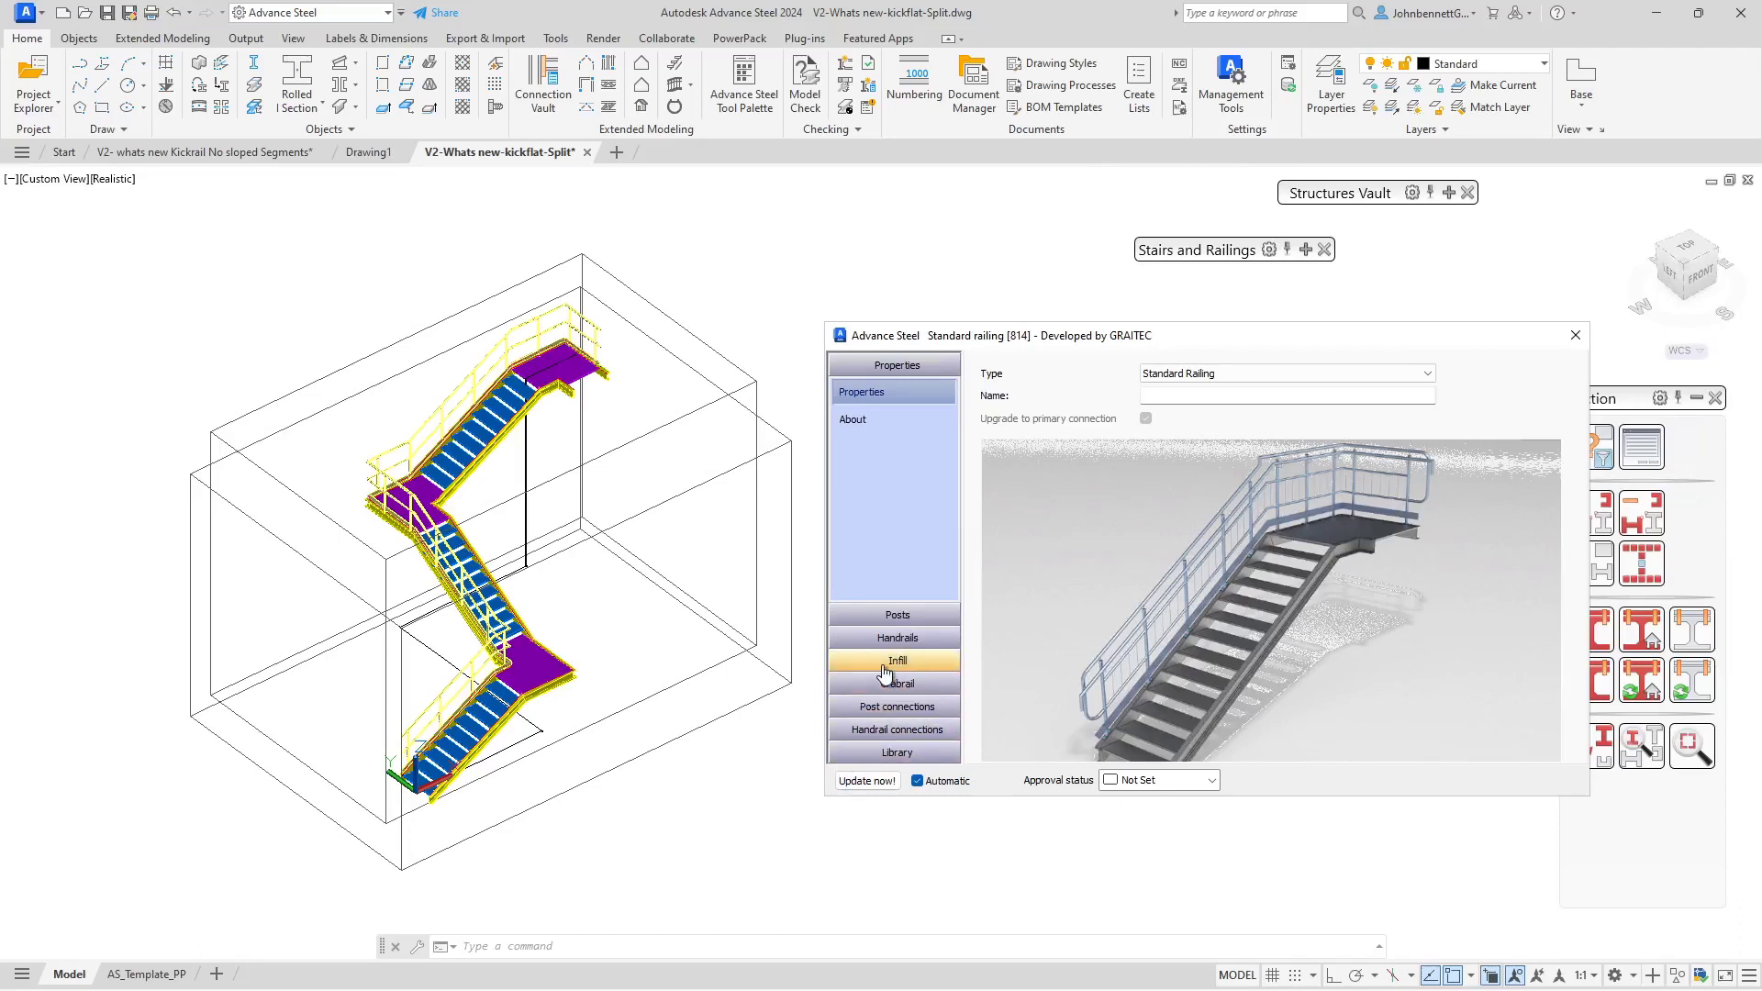
Step: Show the top handrail's Split settings, split by posts at 100.00 mm offsets
{"action": "left_click", "coordinate": [874, 638]}
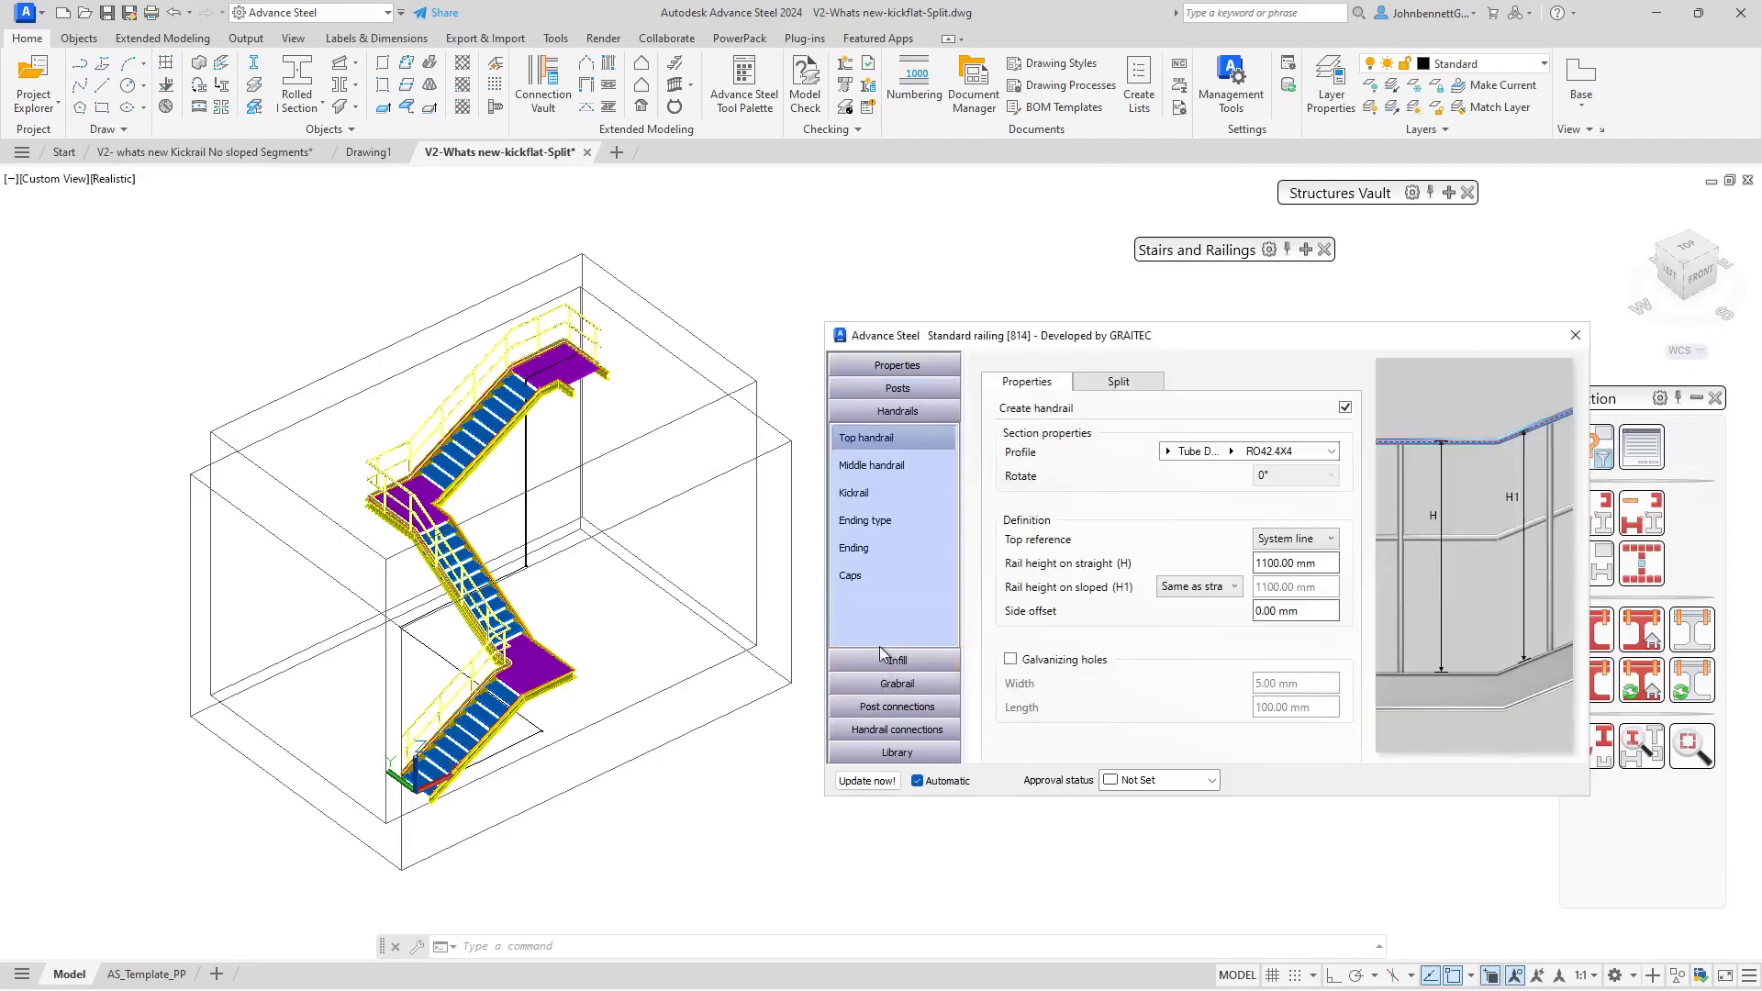
{"action": "left_click", "coordinate": [1090, 388]}
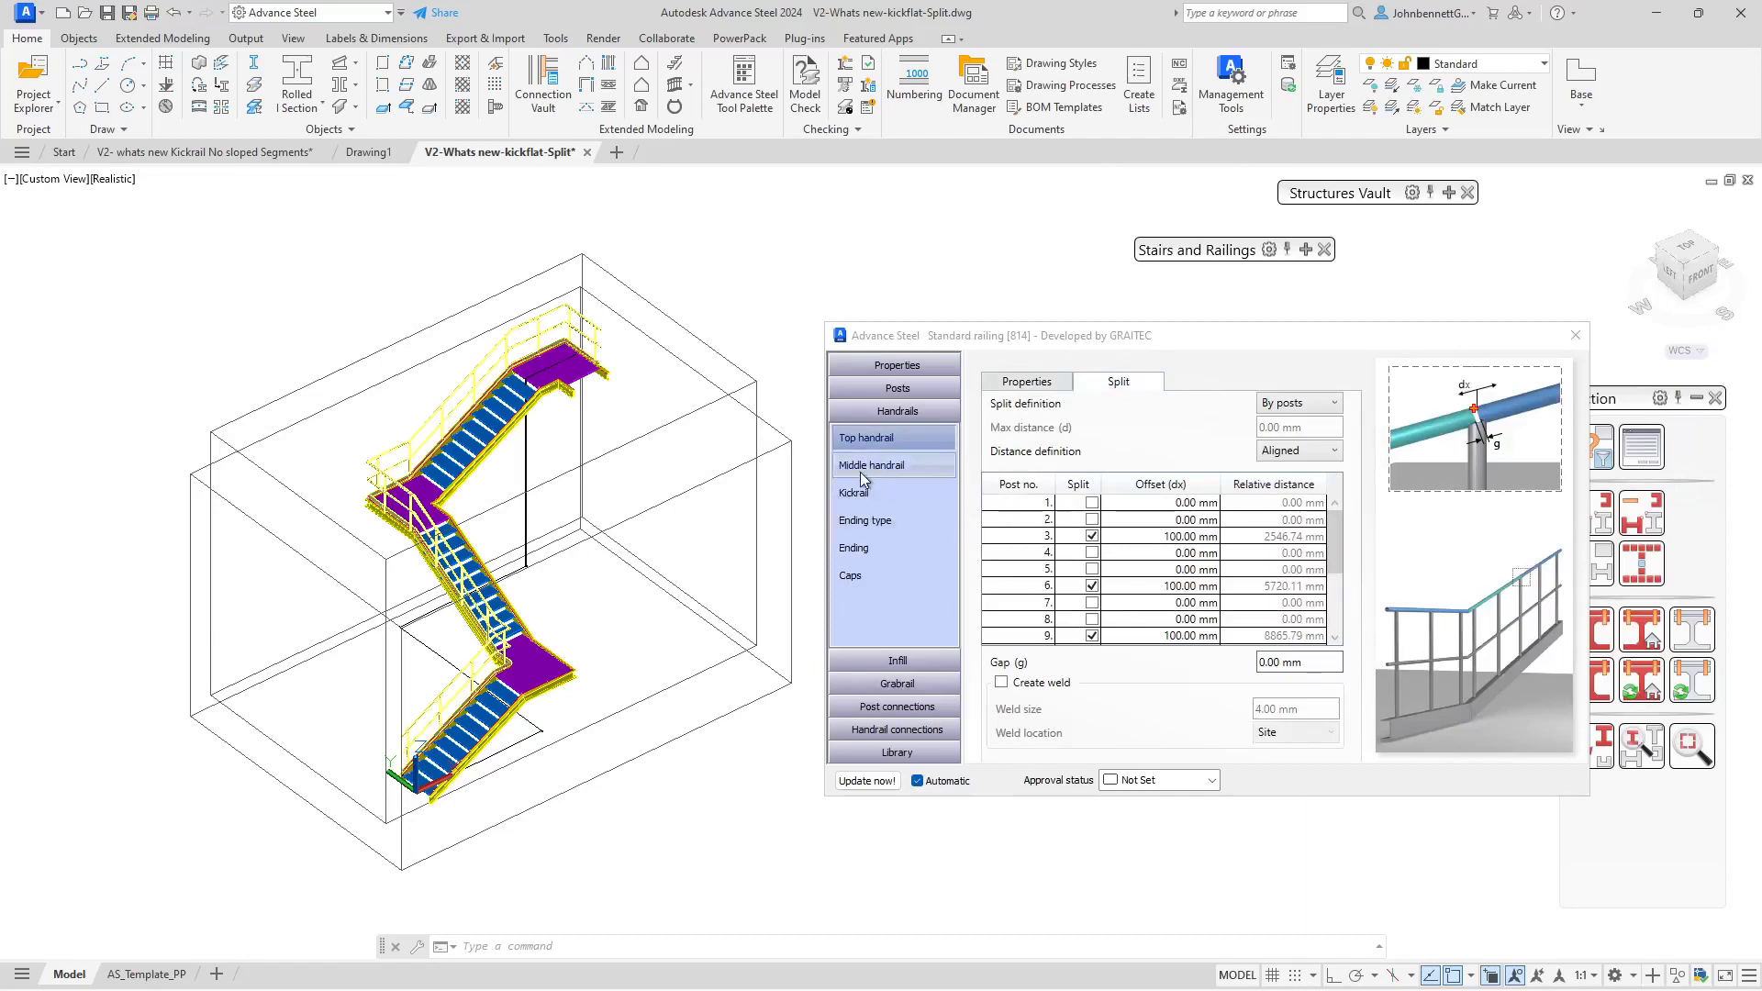
Step: Compare the middle and top handrail Split settings
{"action": "left_click", "coordinate": [860, 472]}
{"action": "left_click", "coordinate": [1187, 380]}
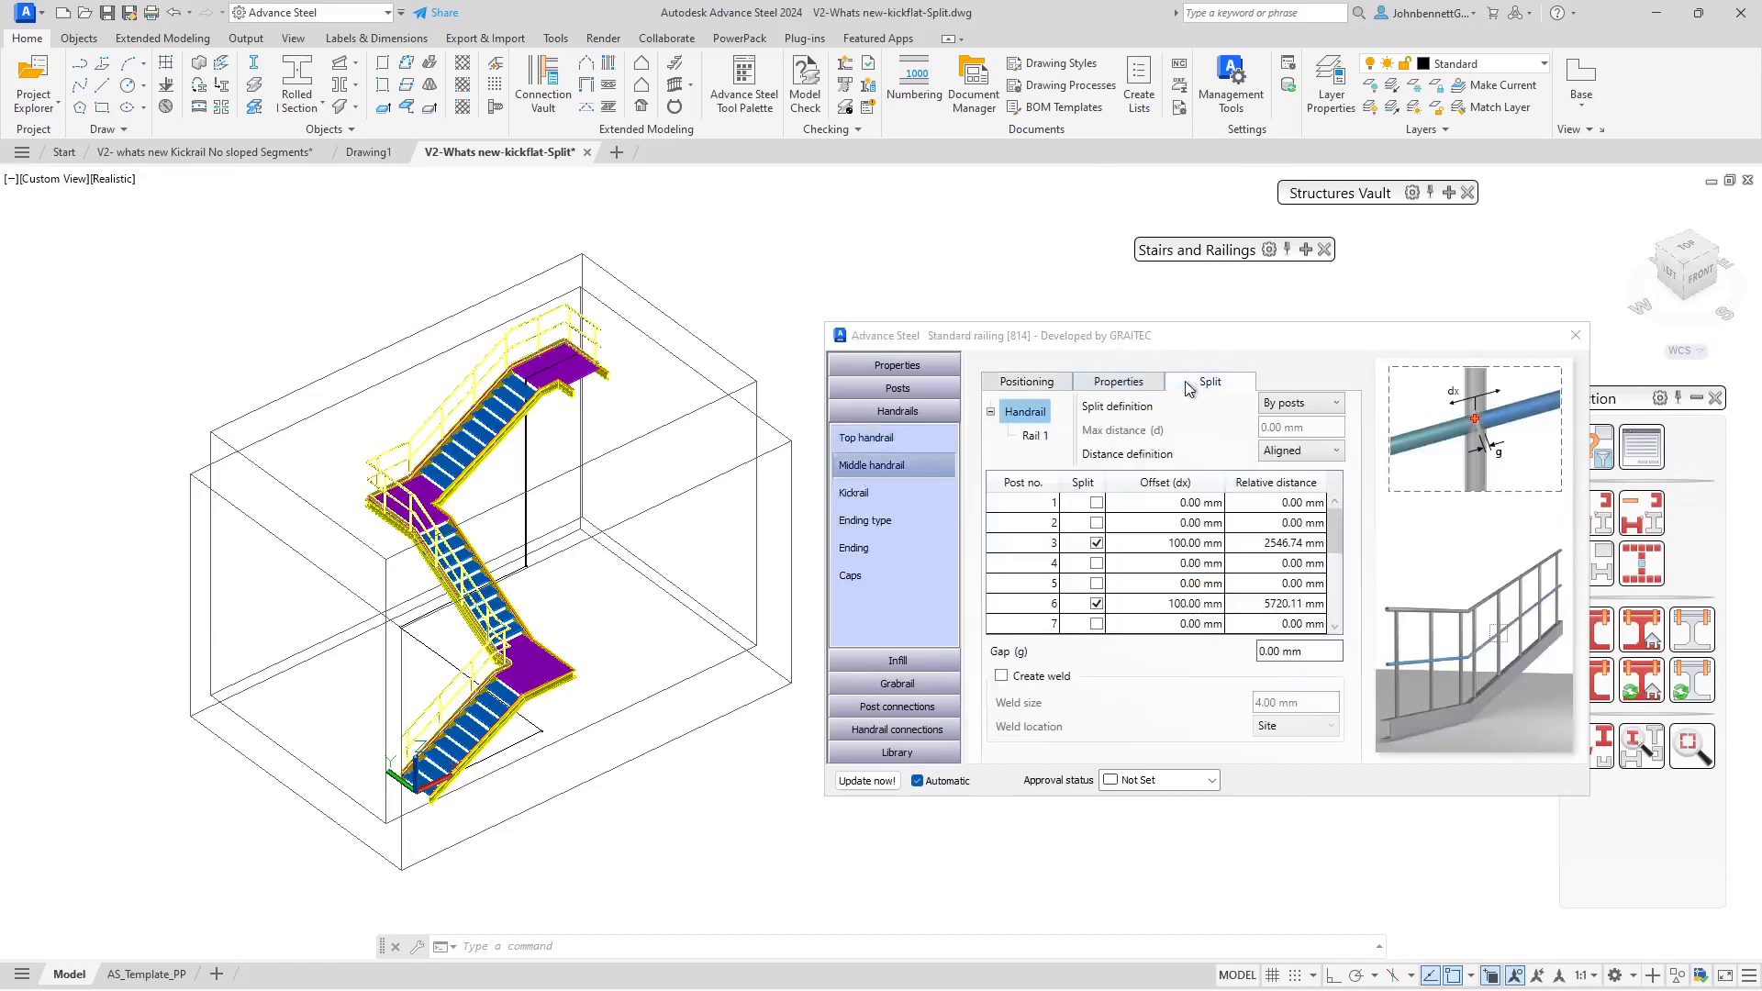
{"action": "left_click", "coordinate": [892, 445]}
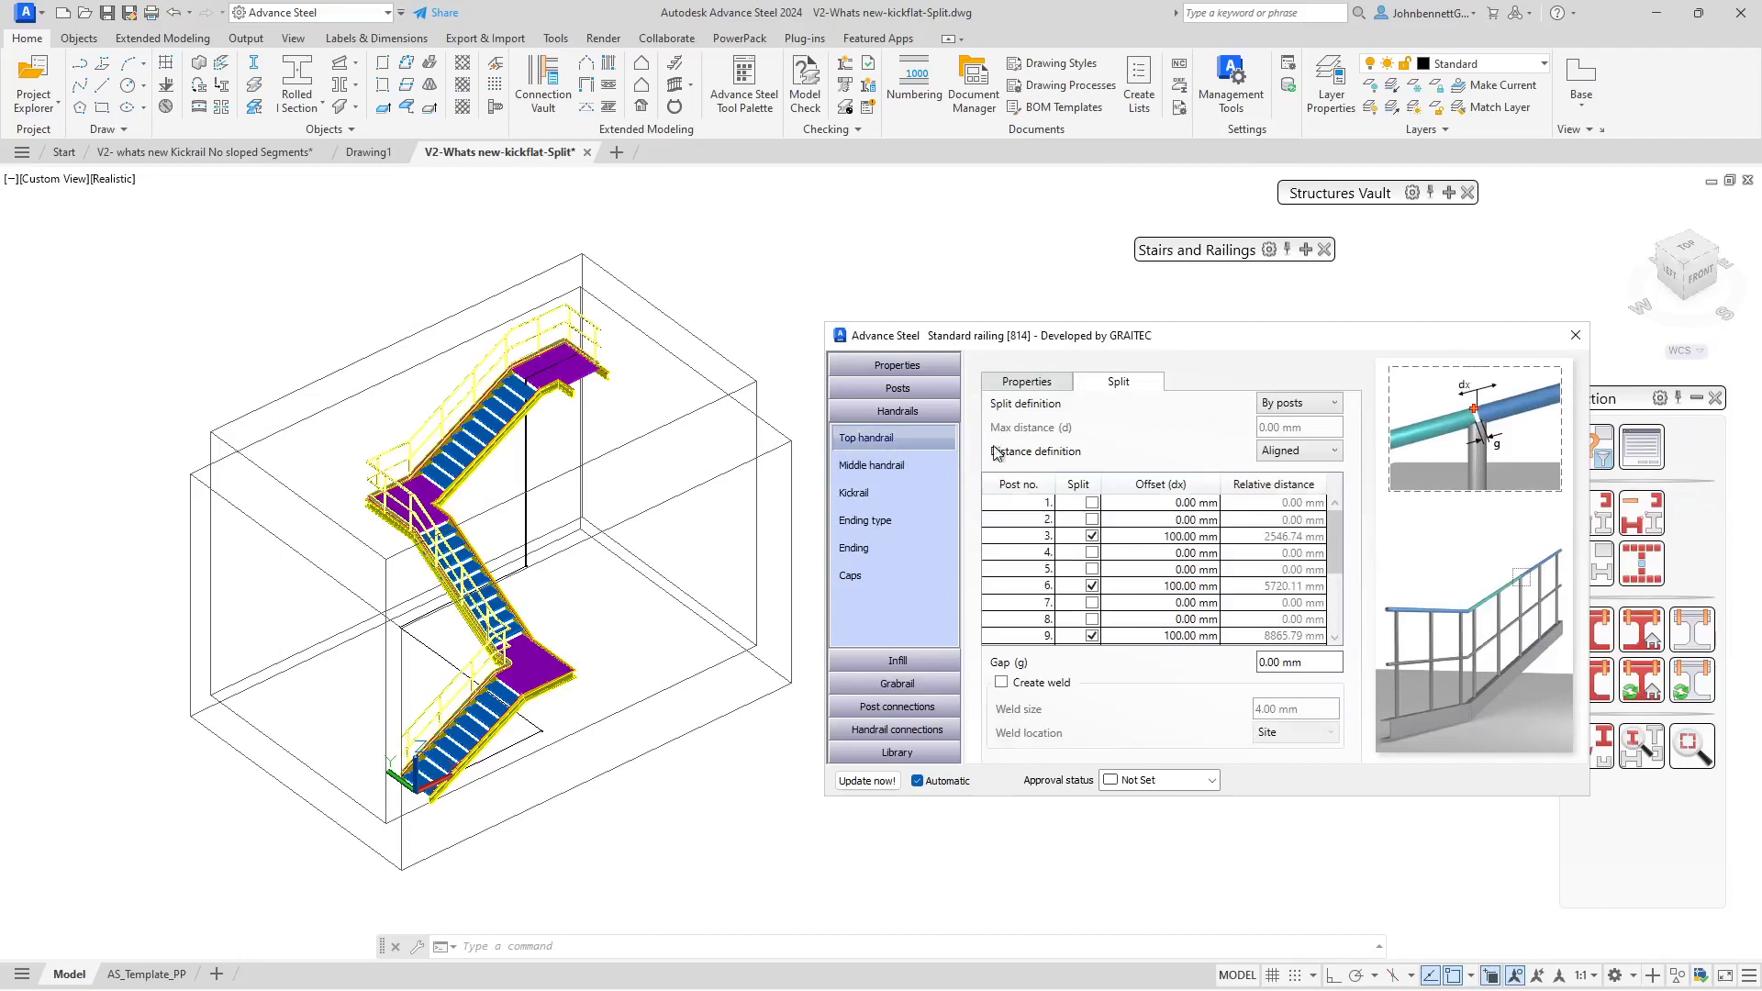
Step: Keep the handrail split By posts with Aligned distances, then bring up the kickrail properties
{"action": "left_click", "coordinate": [1327, 413]}
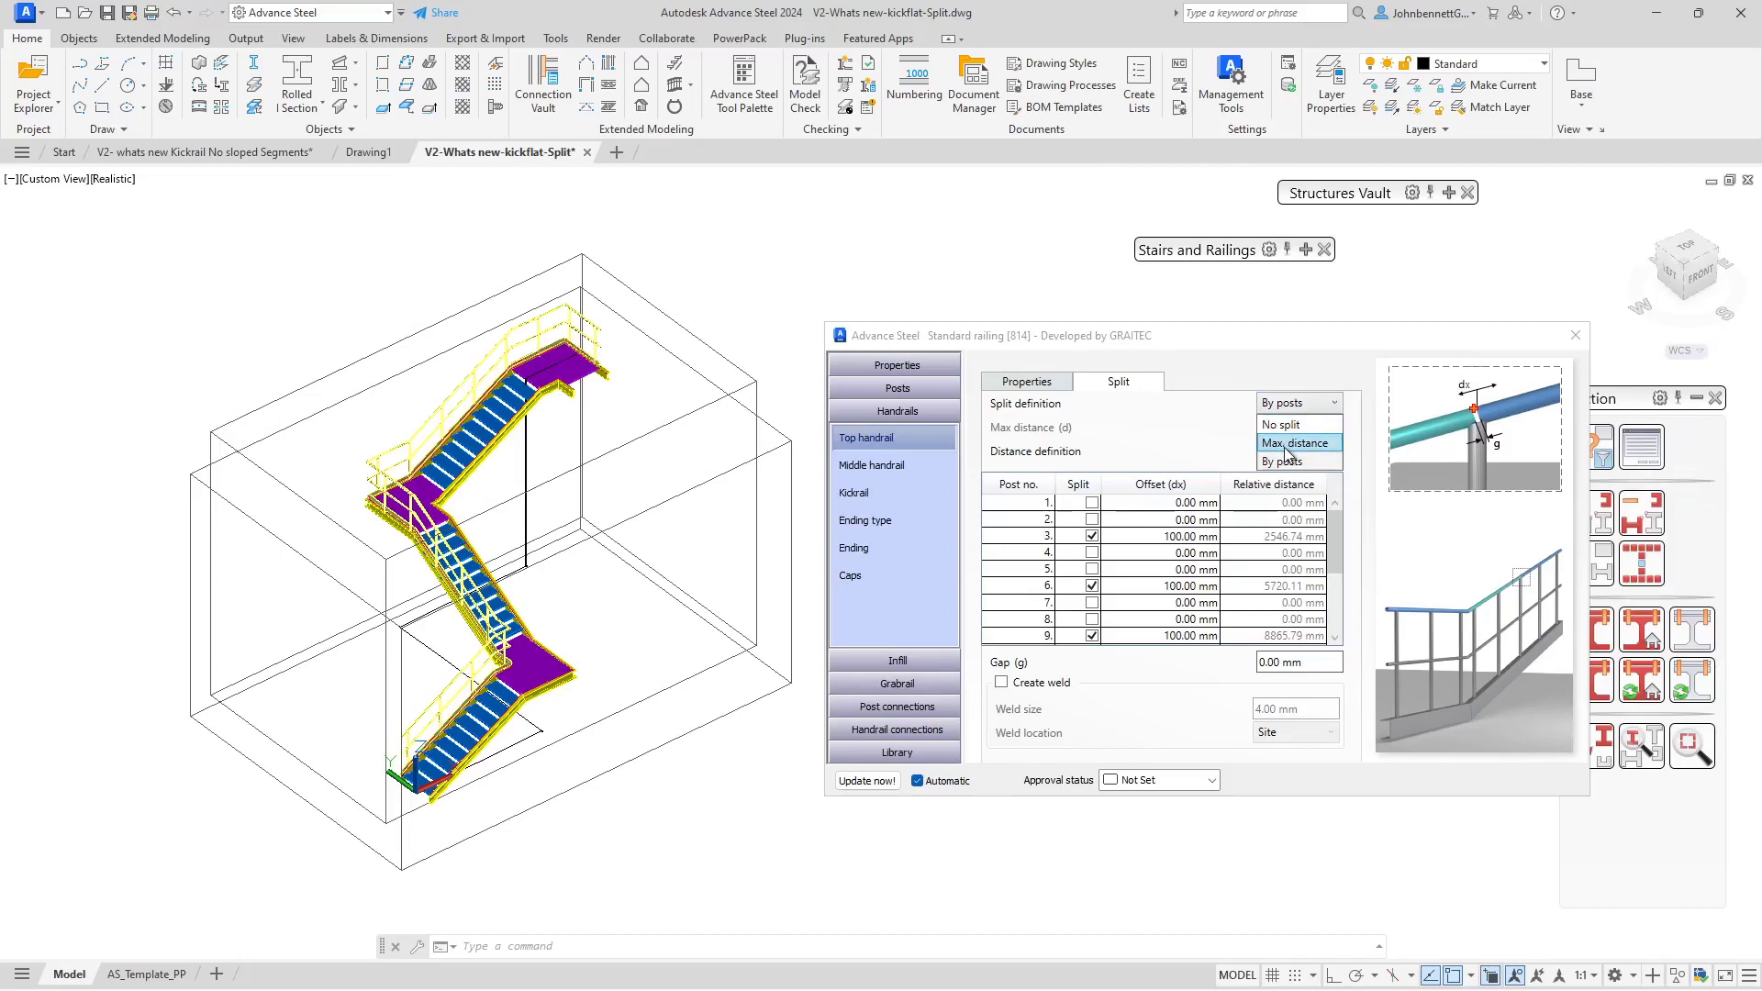
{"action": "left_click", "coordinate": [1197, 442]}
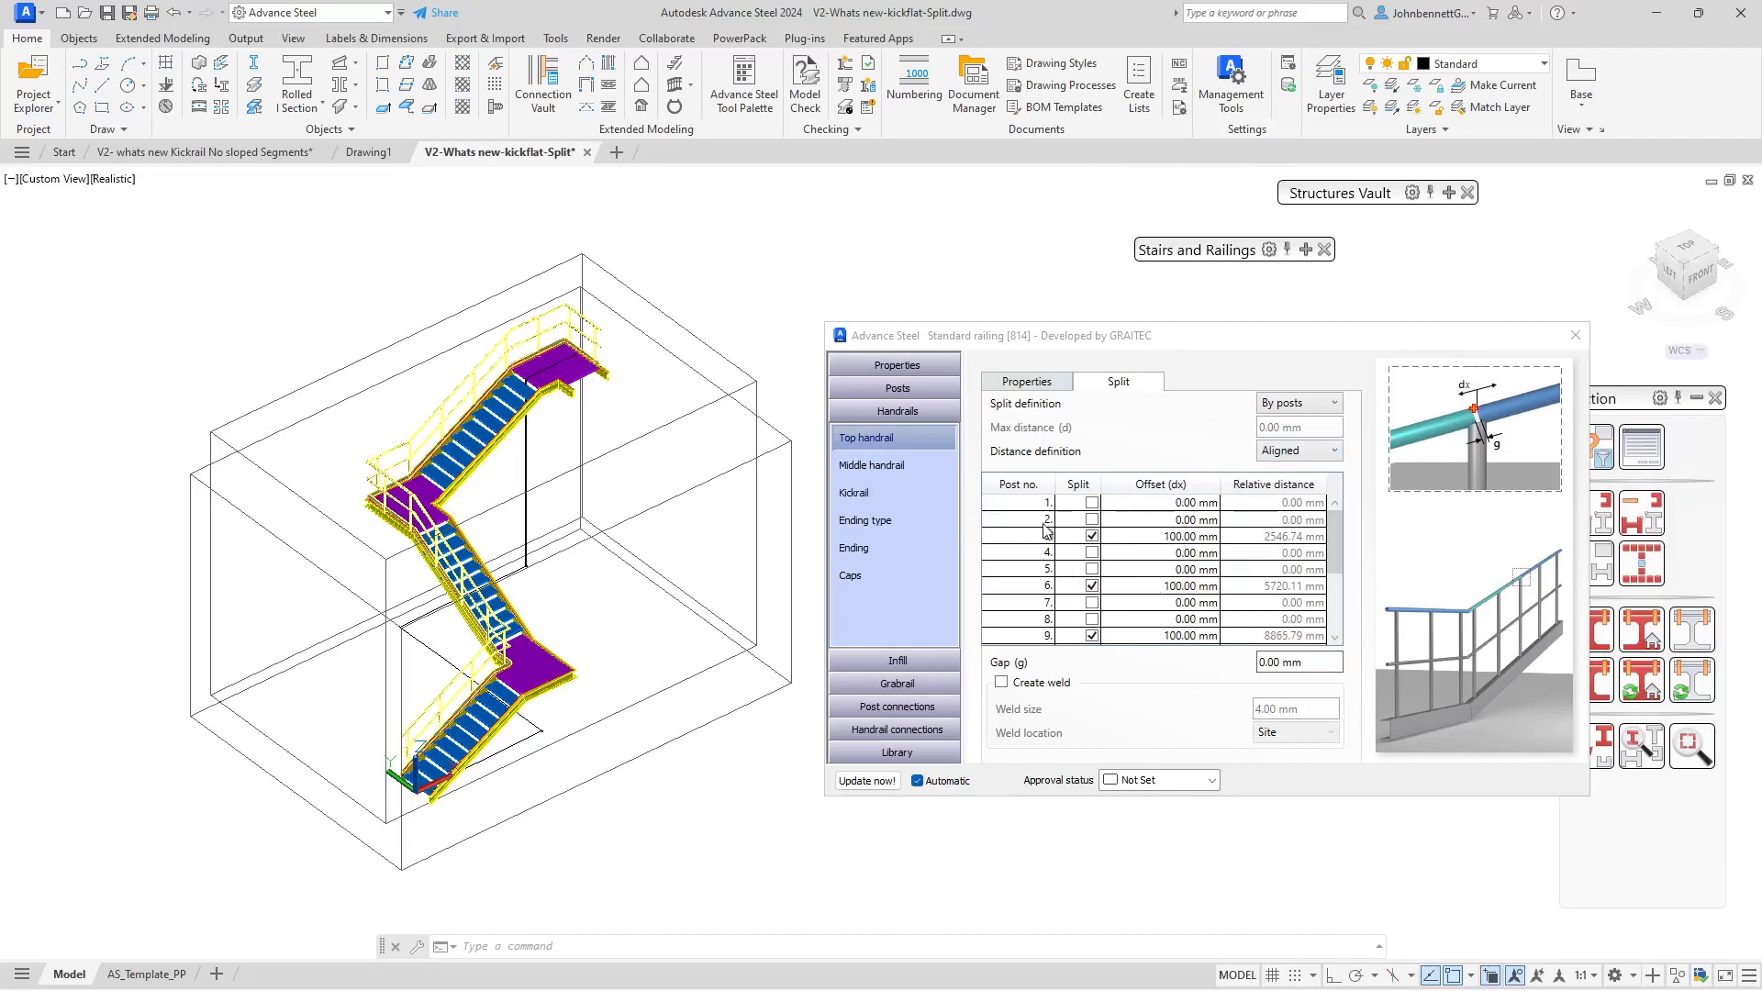
{"action": "left_click", "coordinate": [1333, 450]}
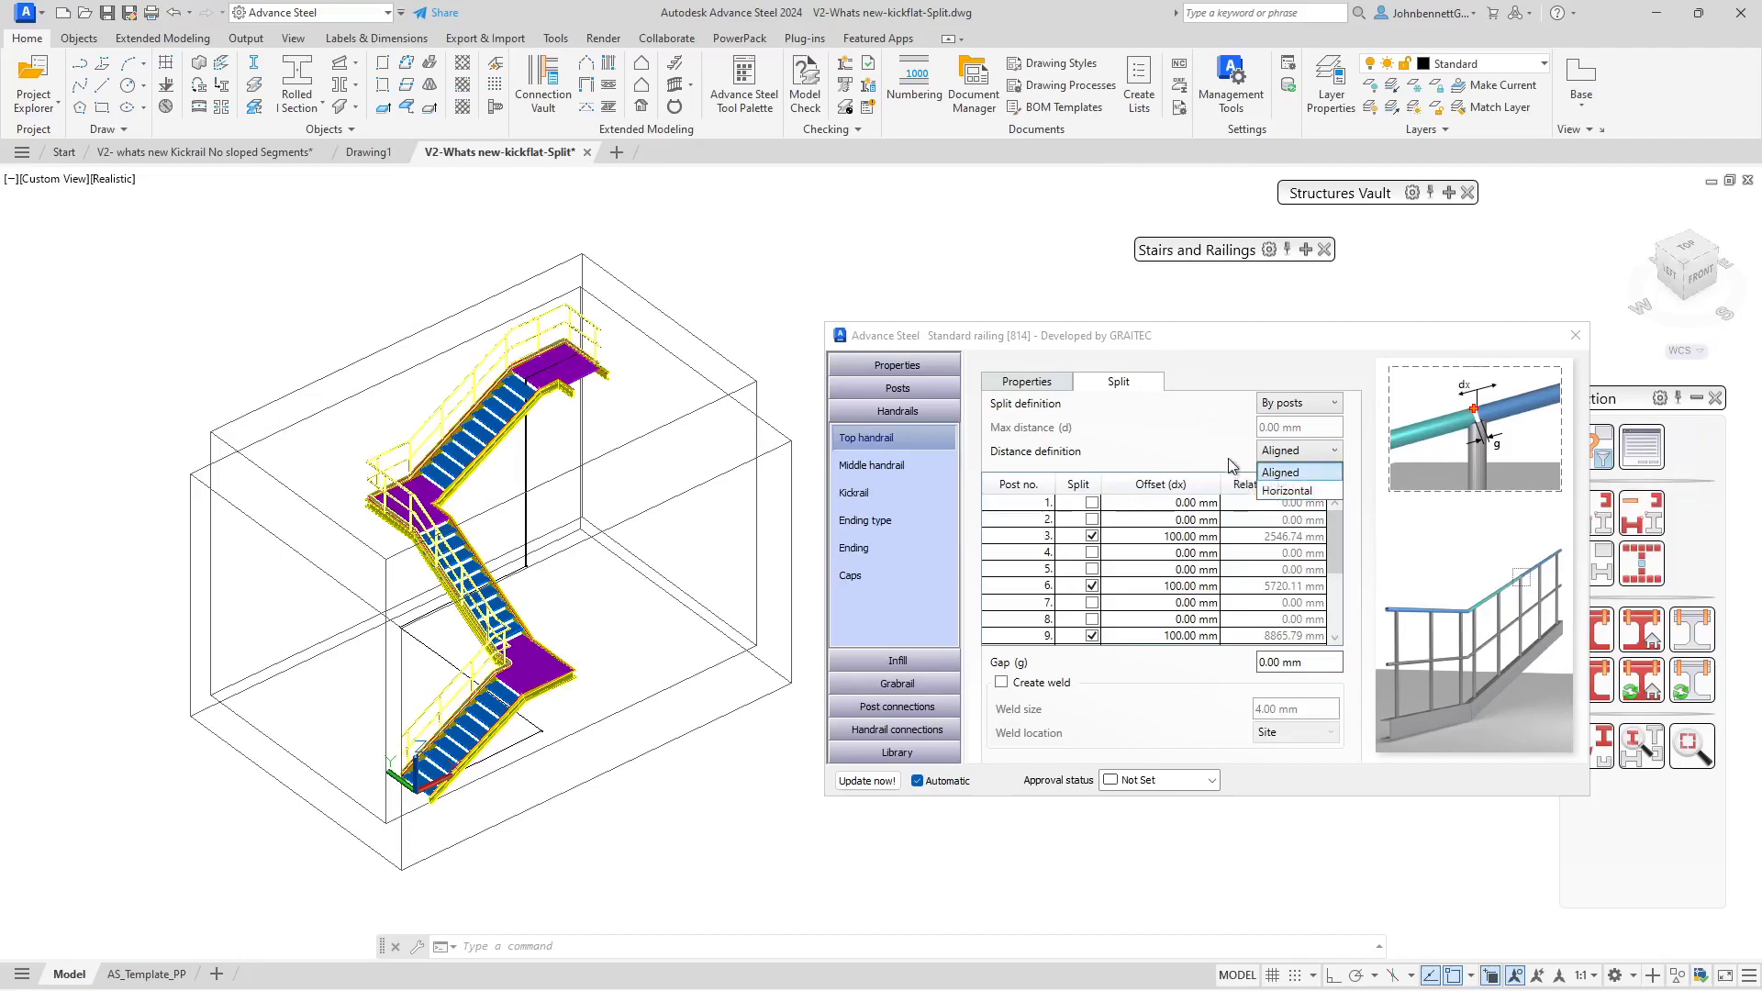
{"action": "left_click", "coordinate": [1189, 460]}
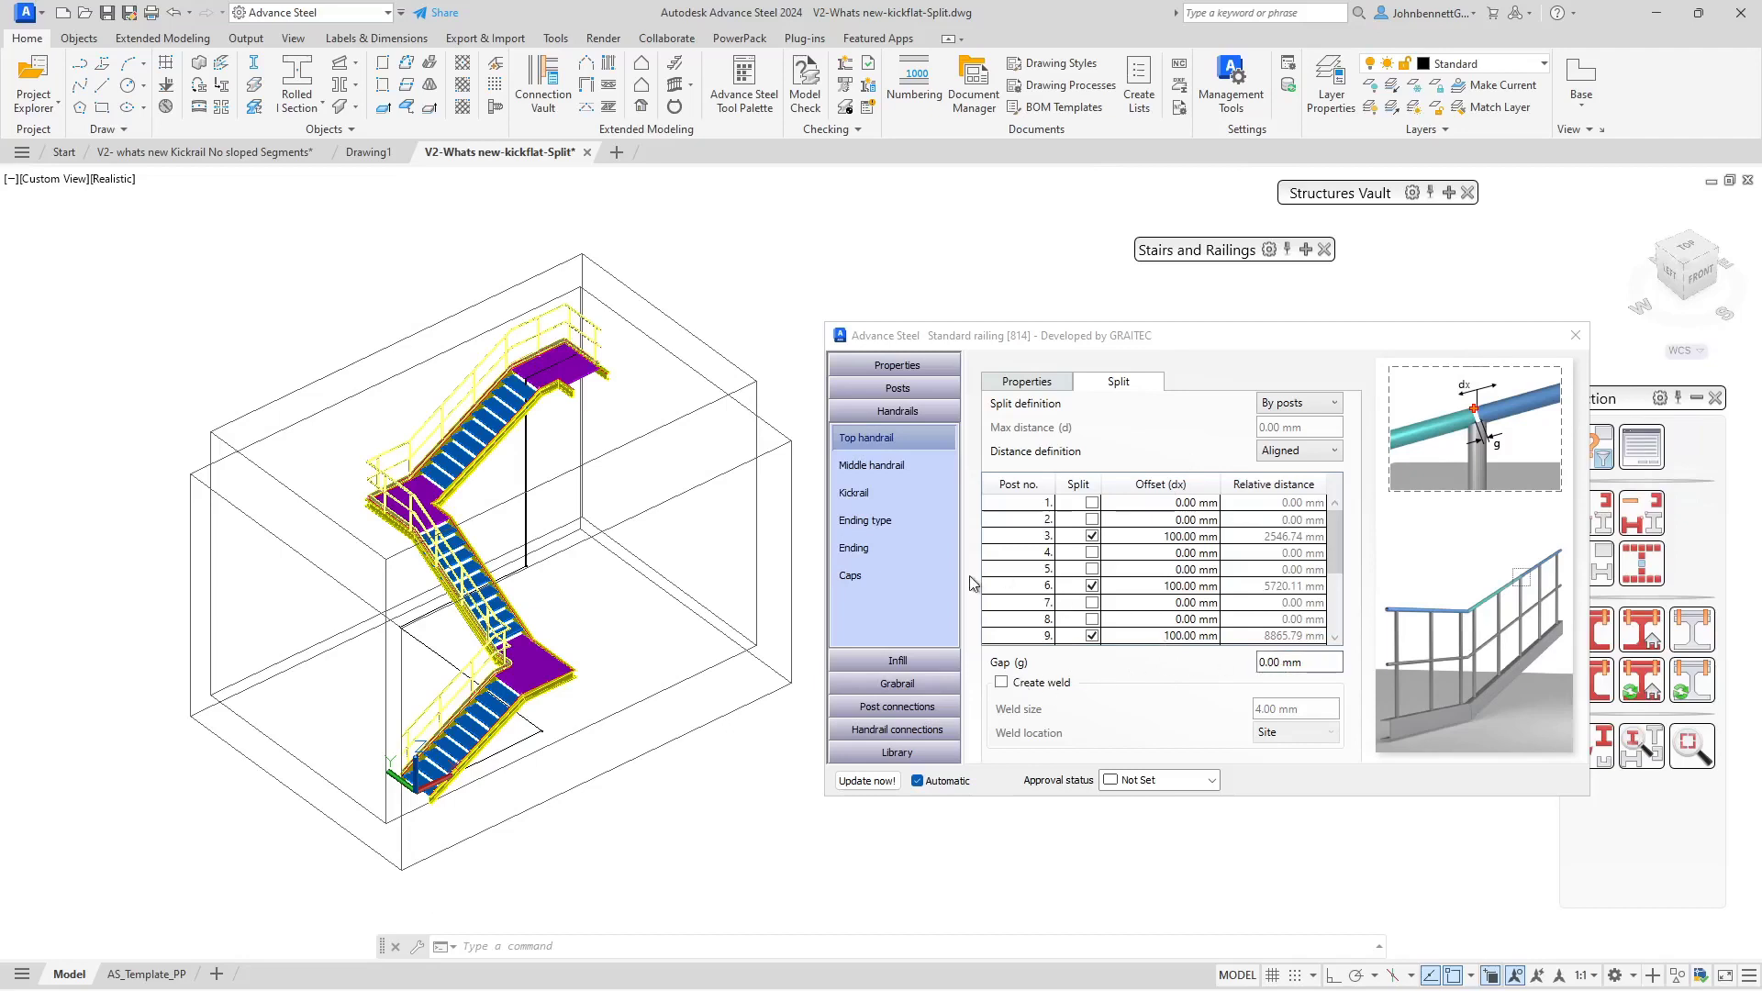
{"action": "left_click", "coordinate": [852, 498]}
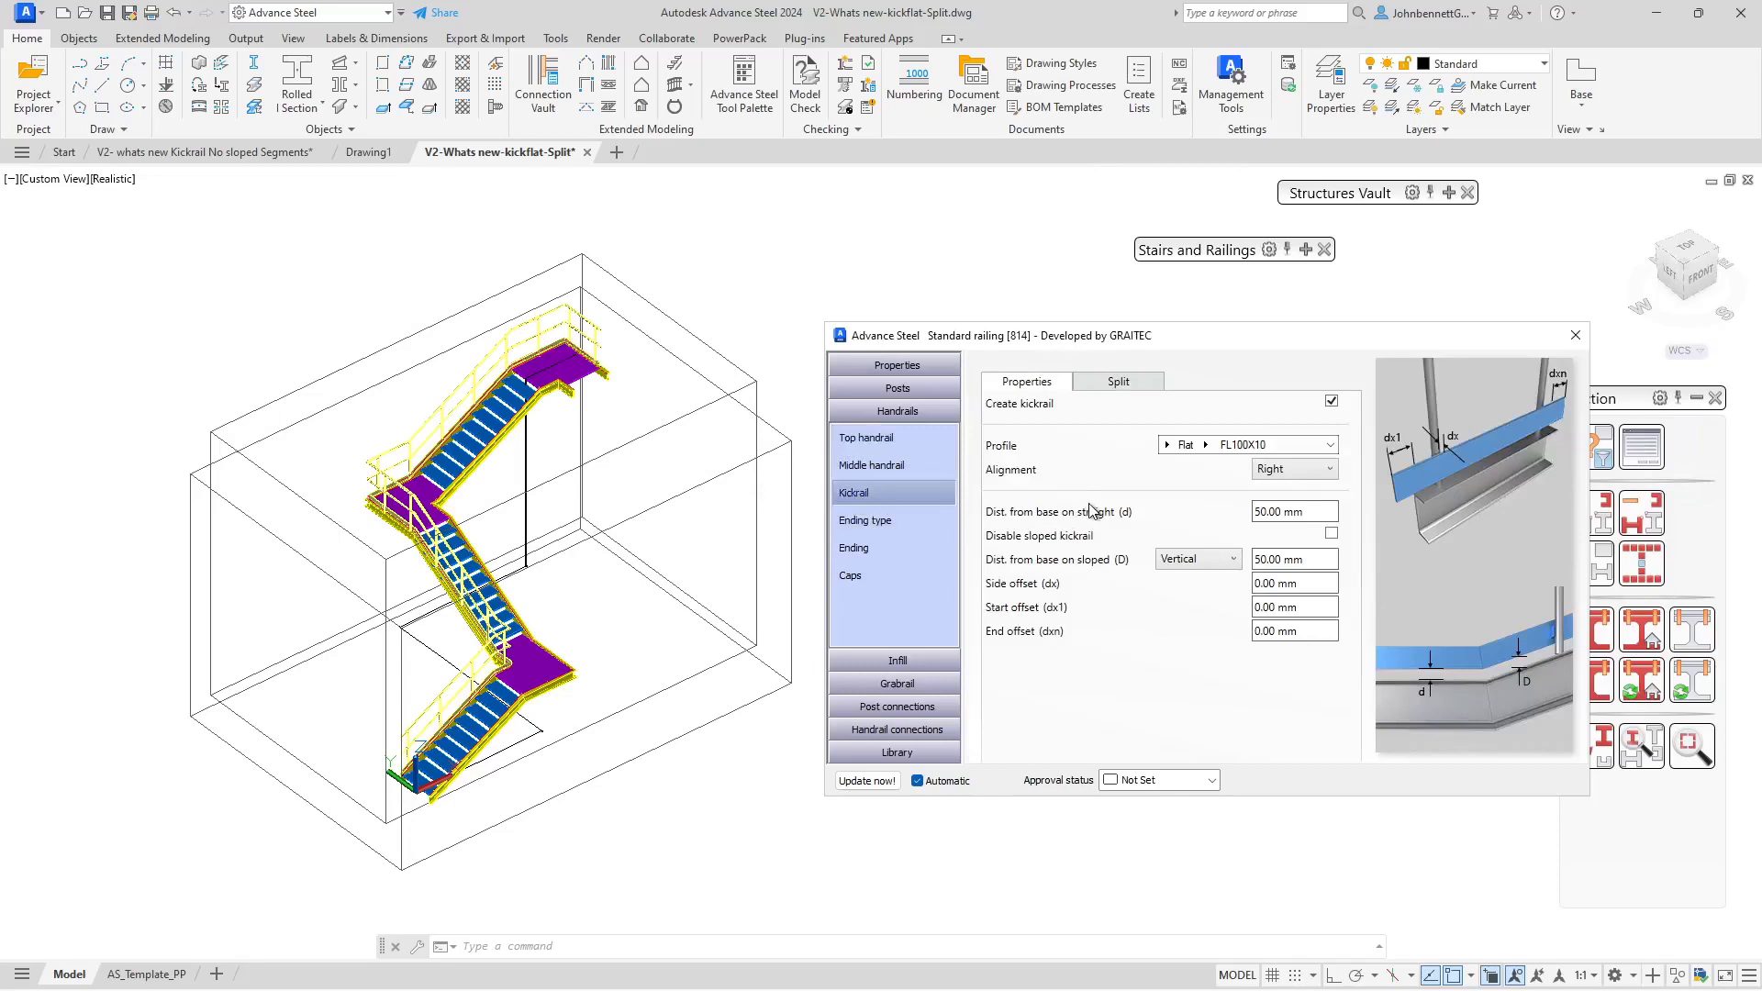
Step: Review the kickrail Split options, keeping By posts and Aligned (posts 3, 6, 9 at 100.00 mm)
{"action": "left_click", "coordinate": [1105, 381]}
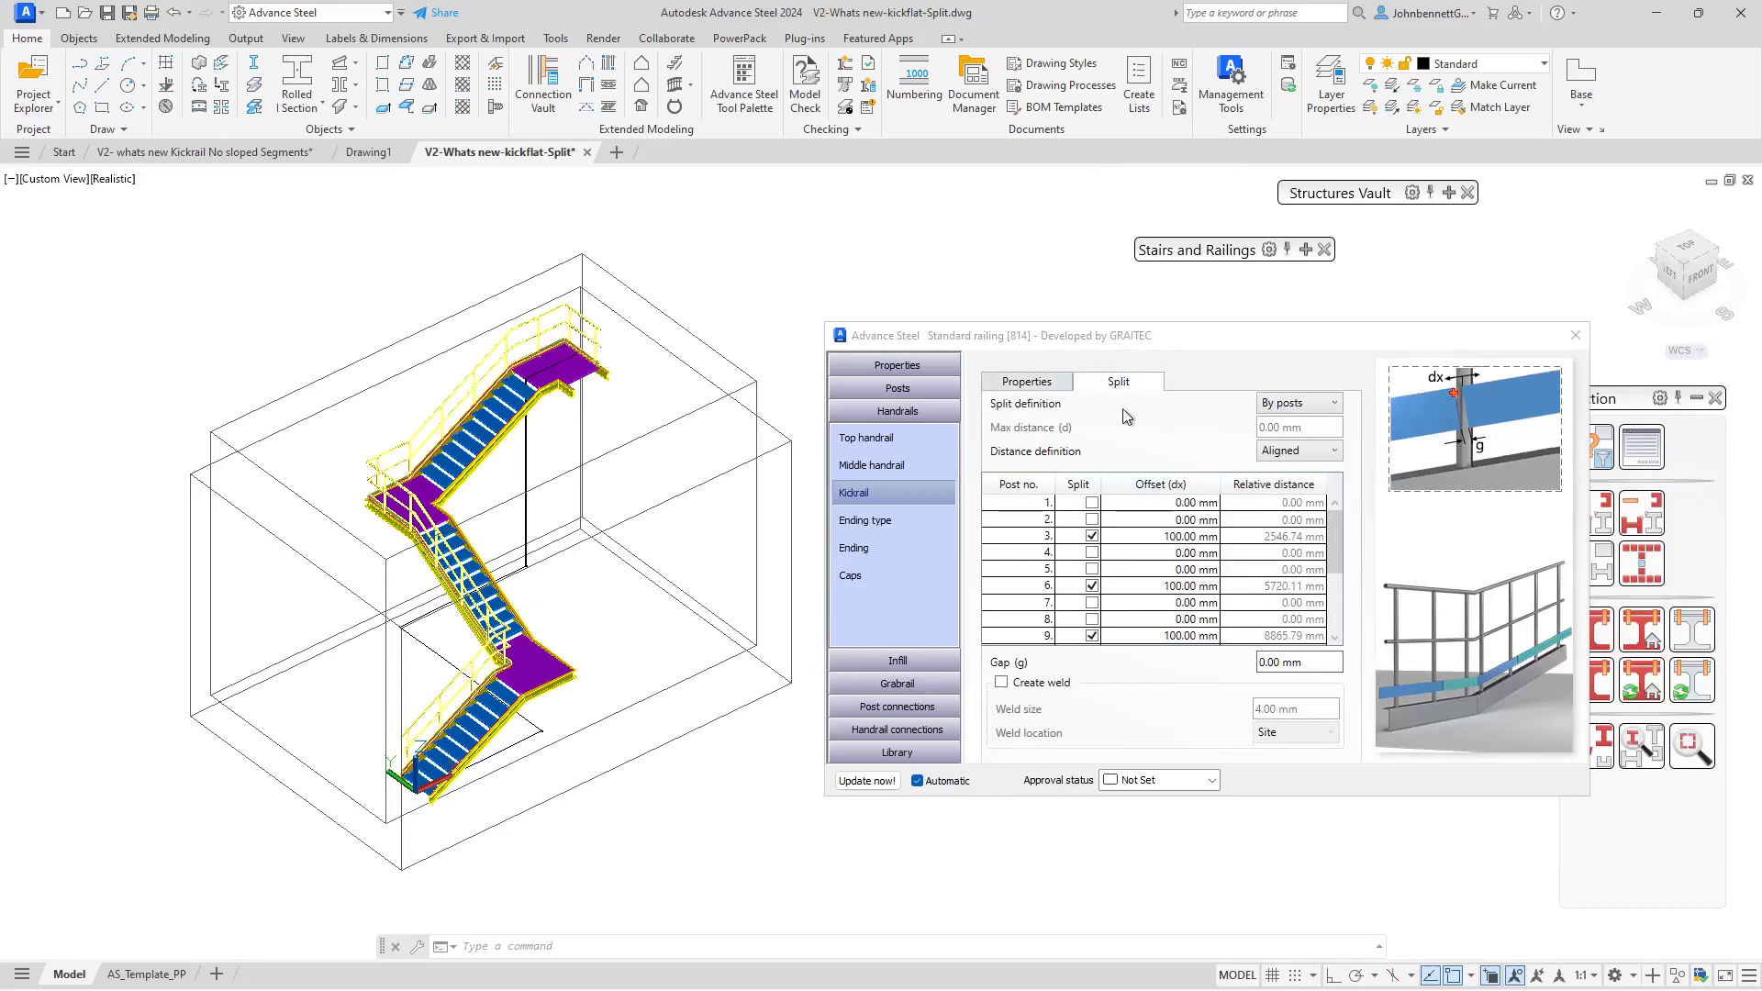
{"action": "left_click", "coordinate": [1324, 403]}
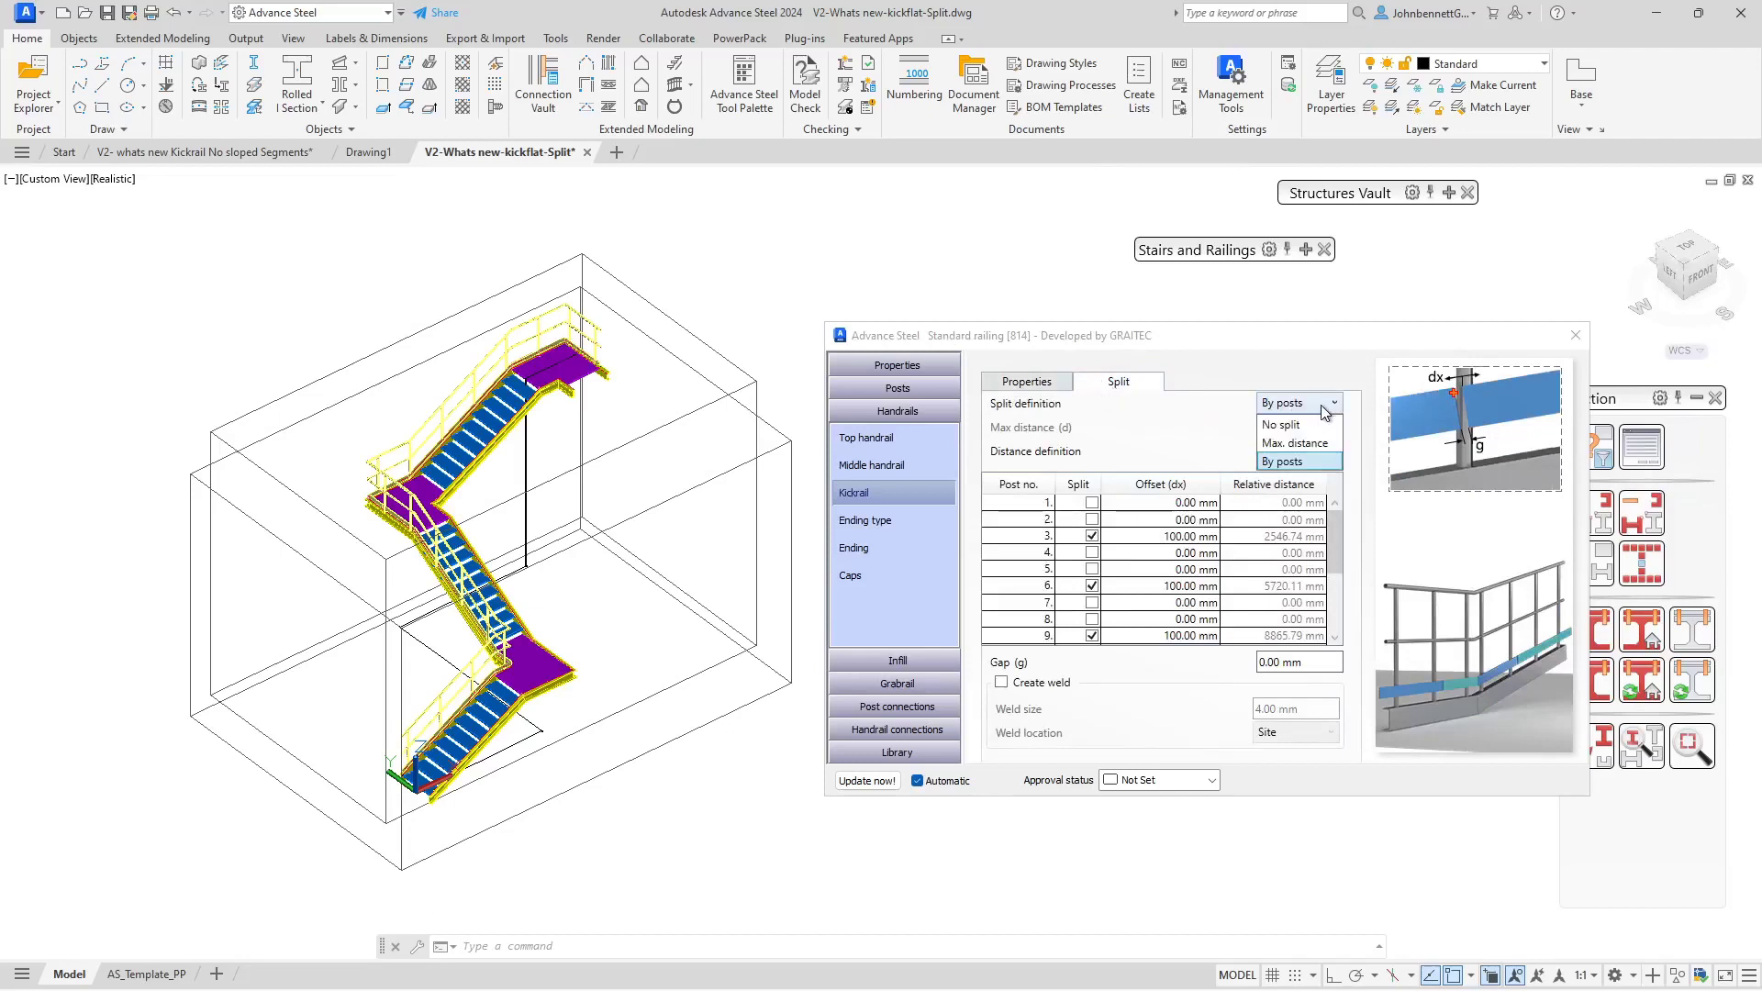
{"action": "left_click", "coordinate": [1202, 467]}
{"action": "left_click", "coordinate": [1312, 451]}
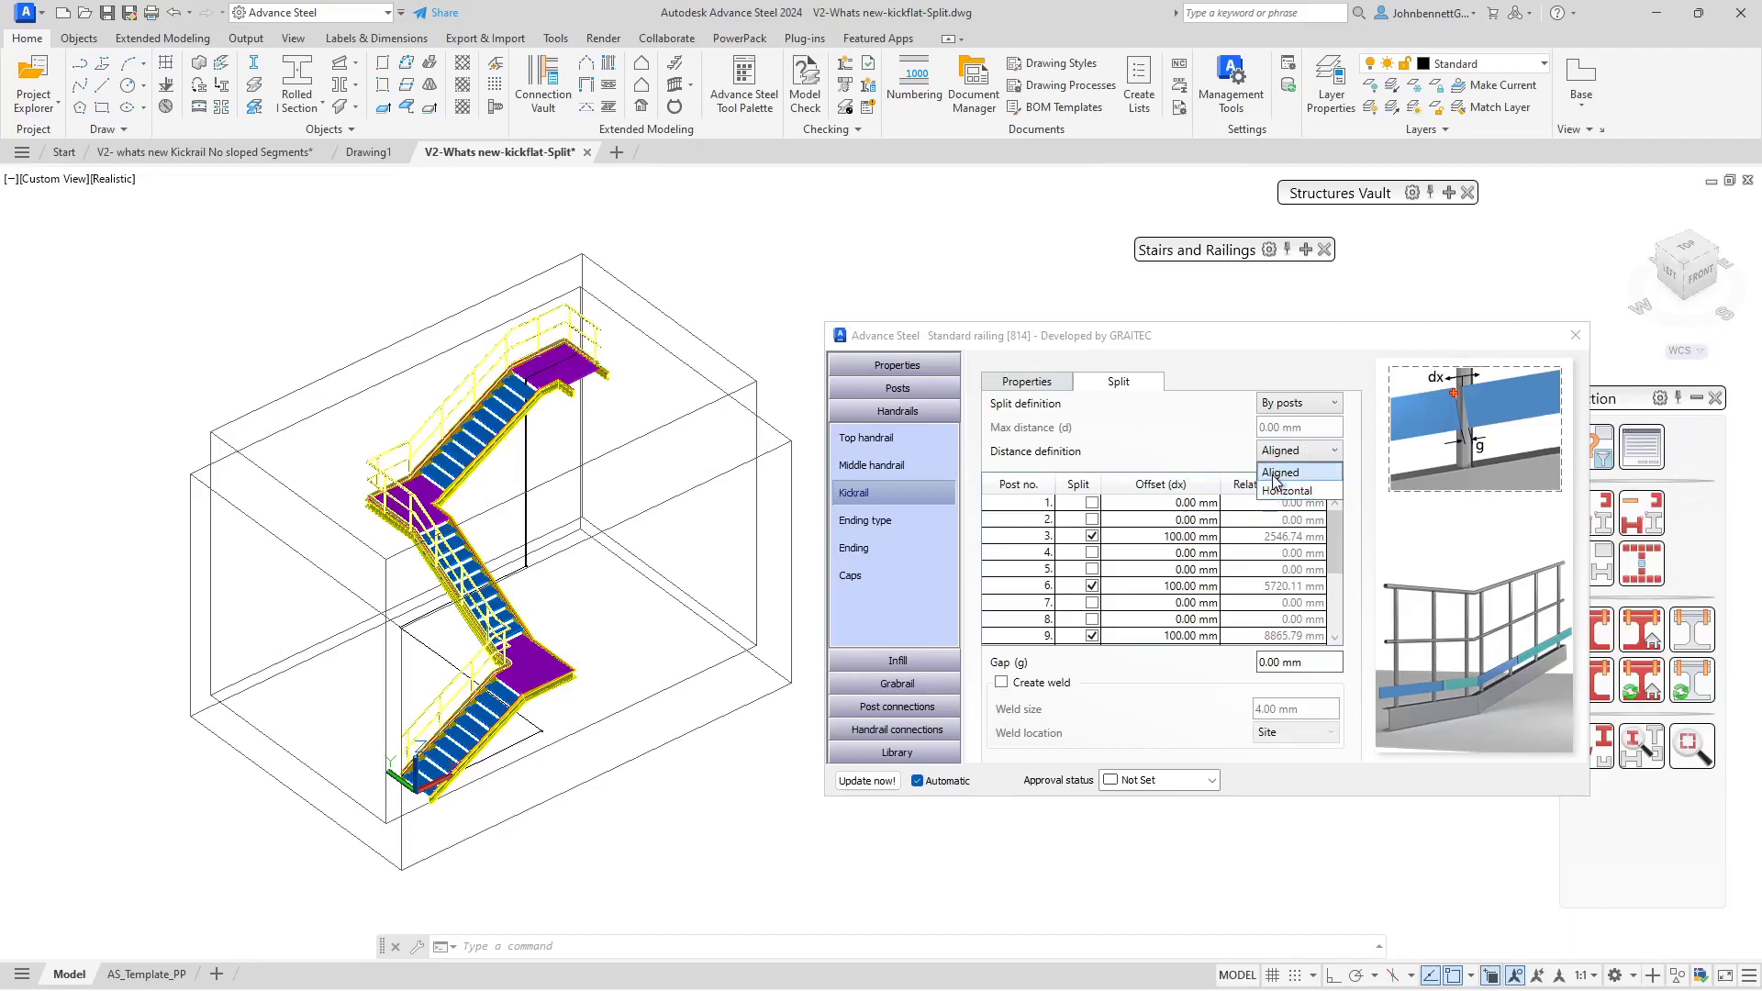
{"action": "left_click", "coordinate": [1142, 470]}
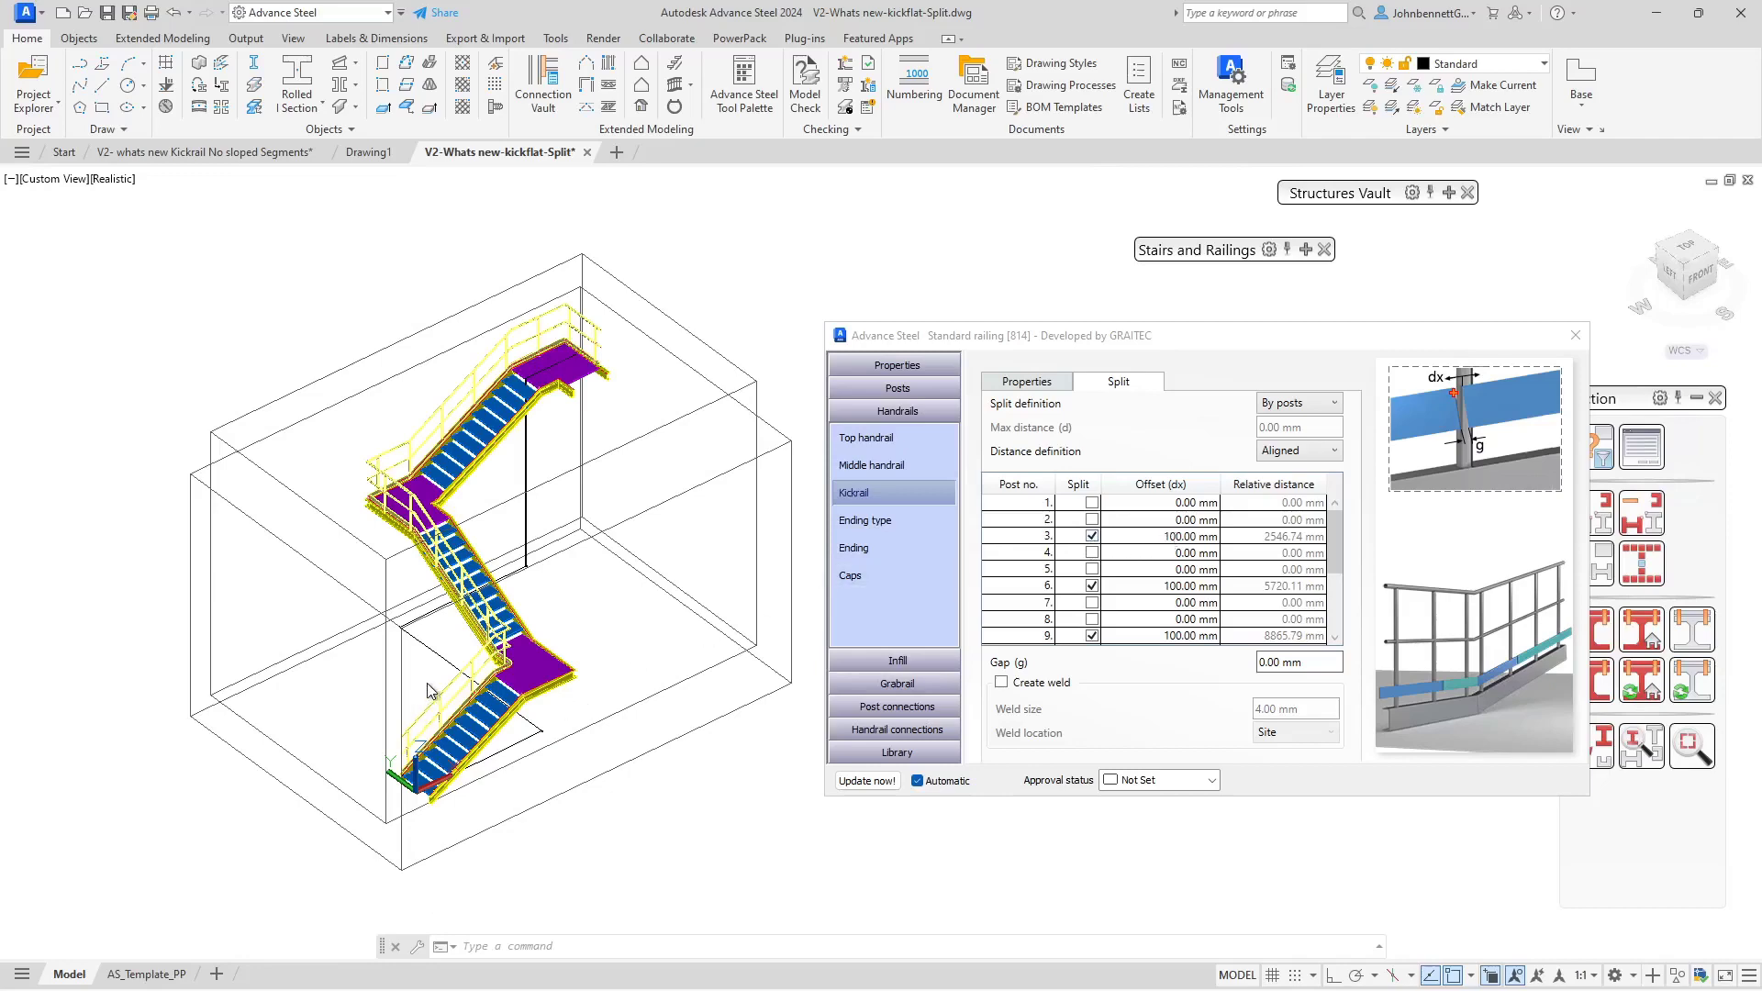
{"action": "scroll", "coordinate": [623, 619], "scroll_direction": "up", "scroll_amount": 5}
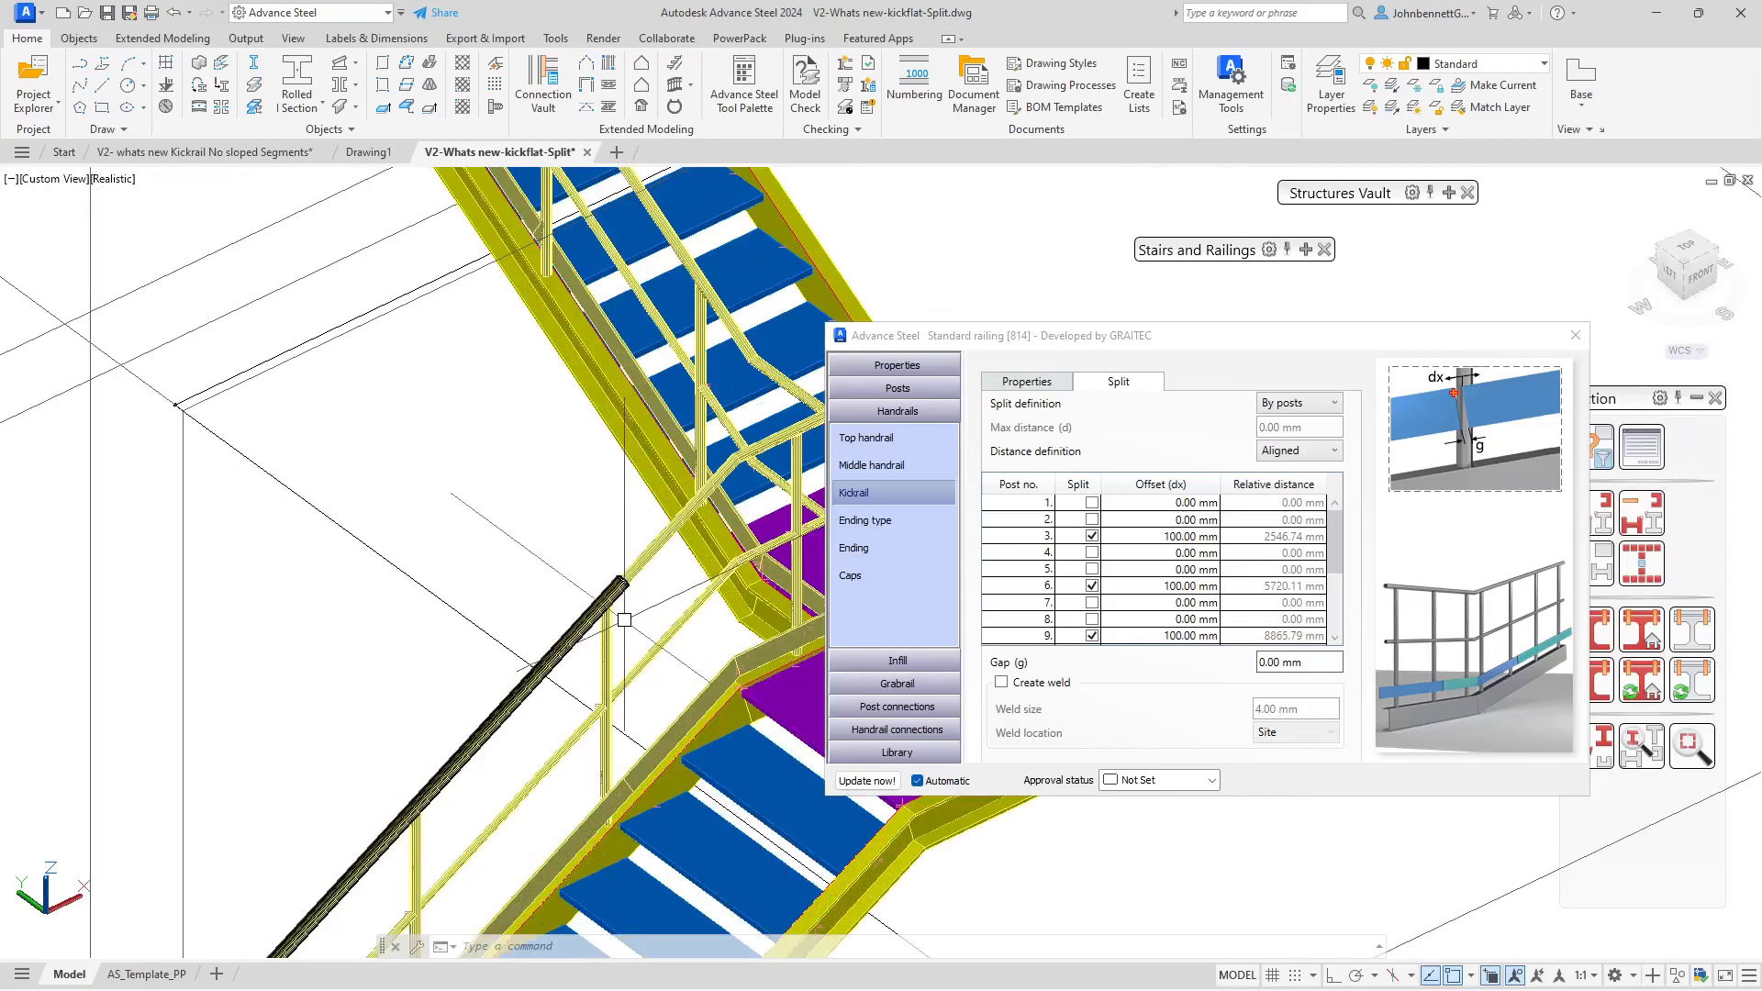
{"action": "scroll", "coordinate": [624, 619], "scroll_direction": "up", "scroll_amount": 4}
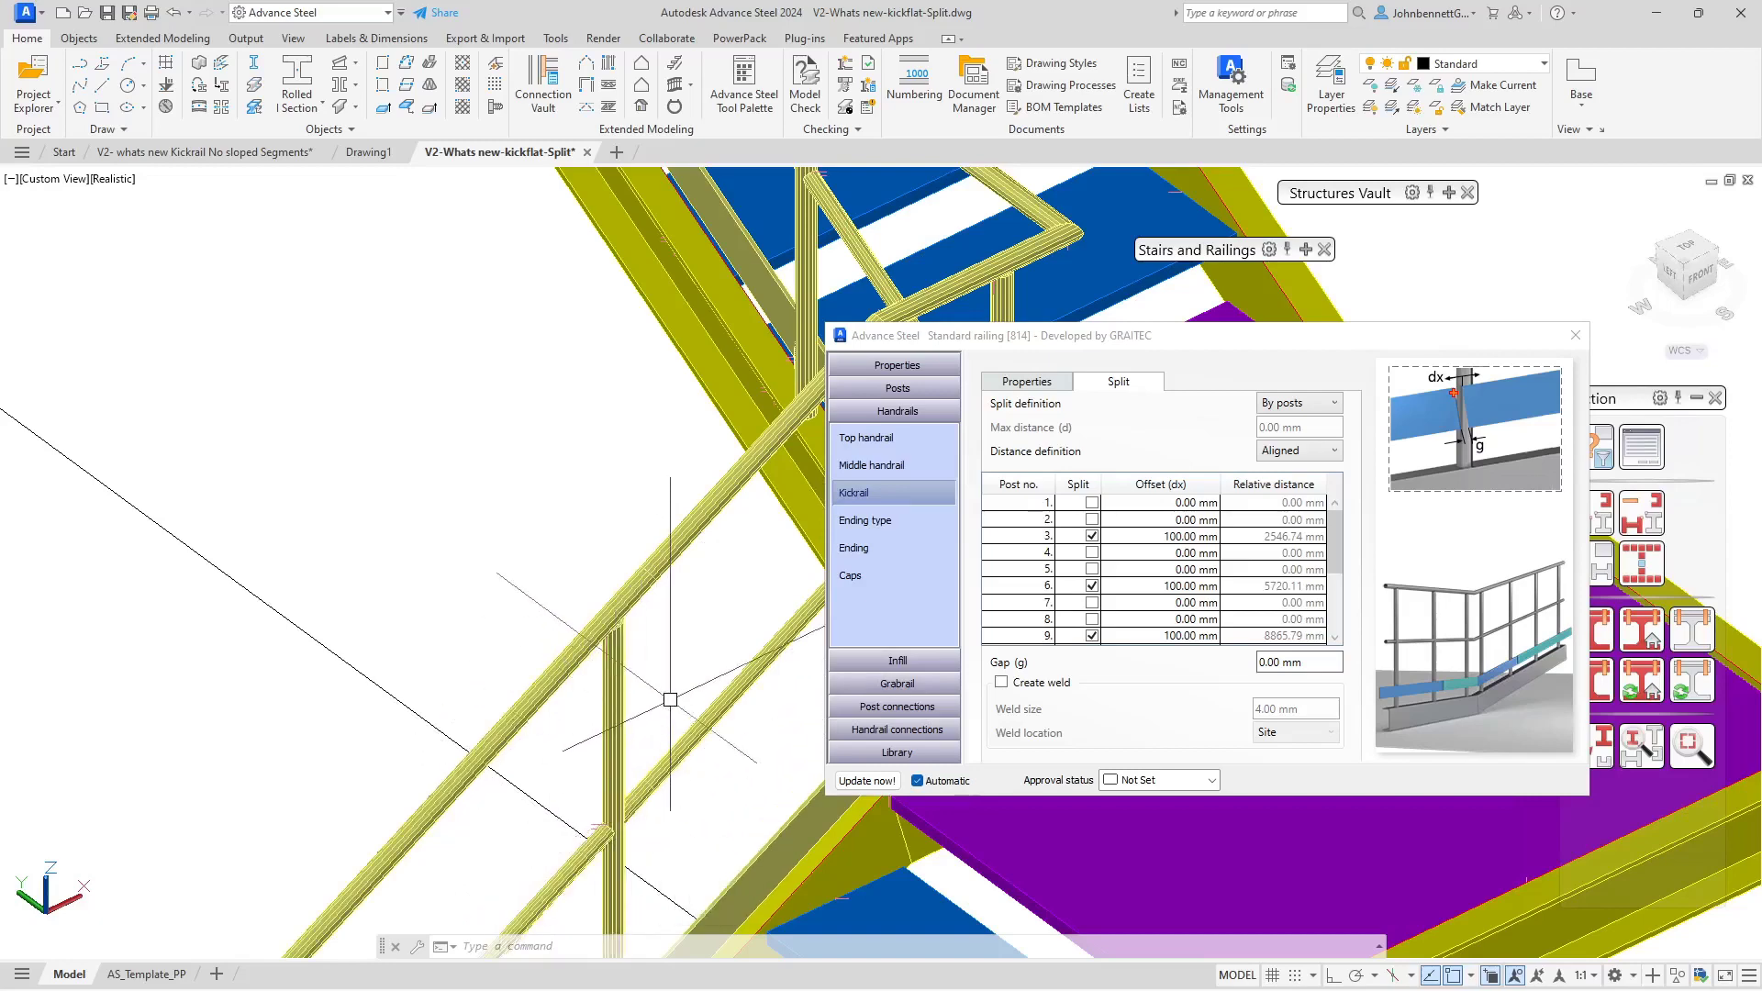
{"action": "middle_click_drag", "start_coordinate": [642, 670], "coordinate": [448, 209]}
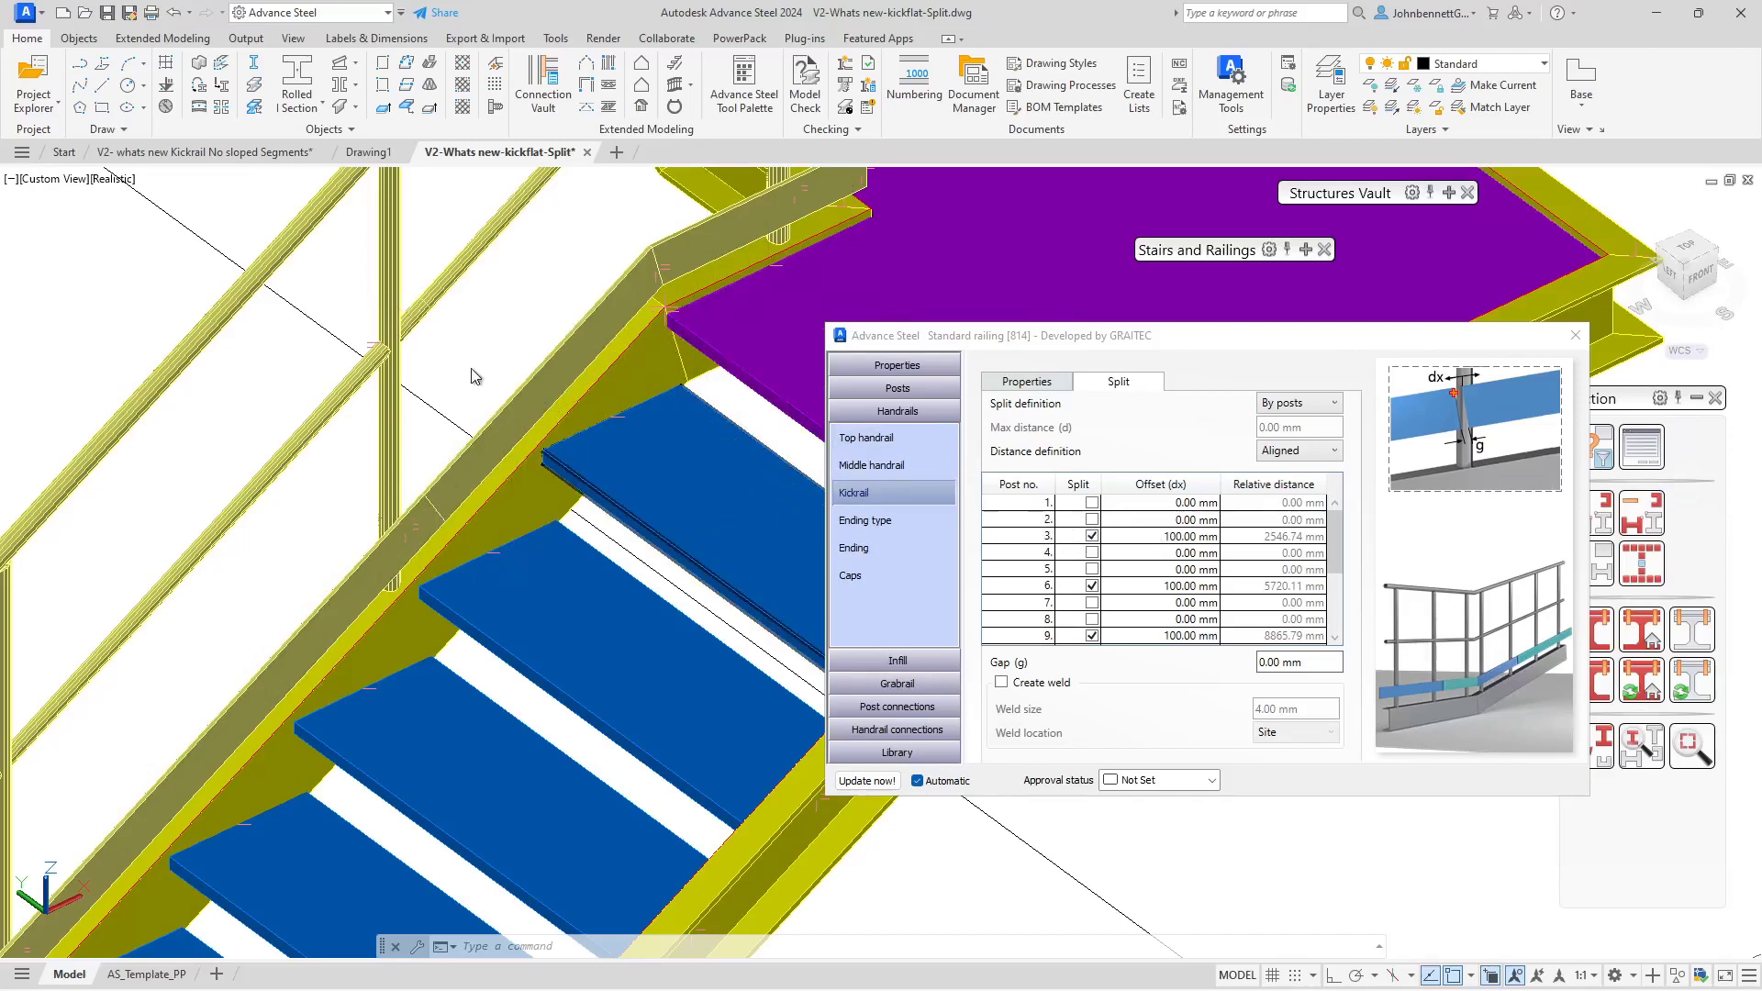
{"action": "scroll", "coordinate": [433, 510], "scroll_direction": "down", "scroll_amount": 3}
{"action": "middle_click_drag", "start_coordinate": [461, 367], "coordinate": [464, 623]}
{"action": "key", "text": "Escape"}
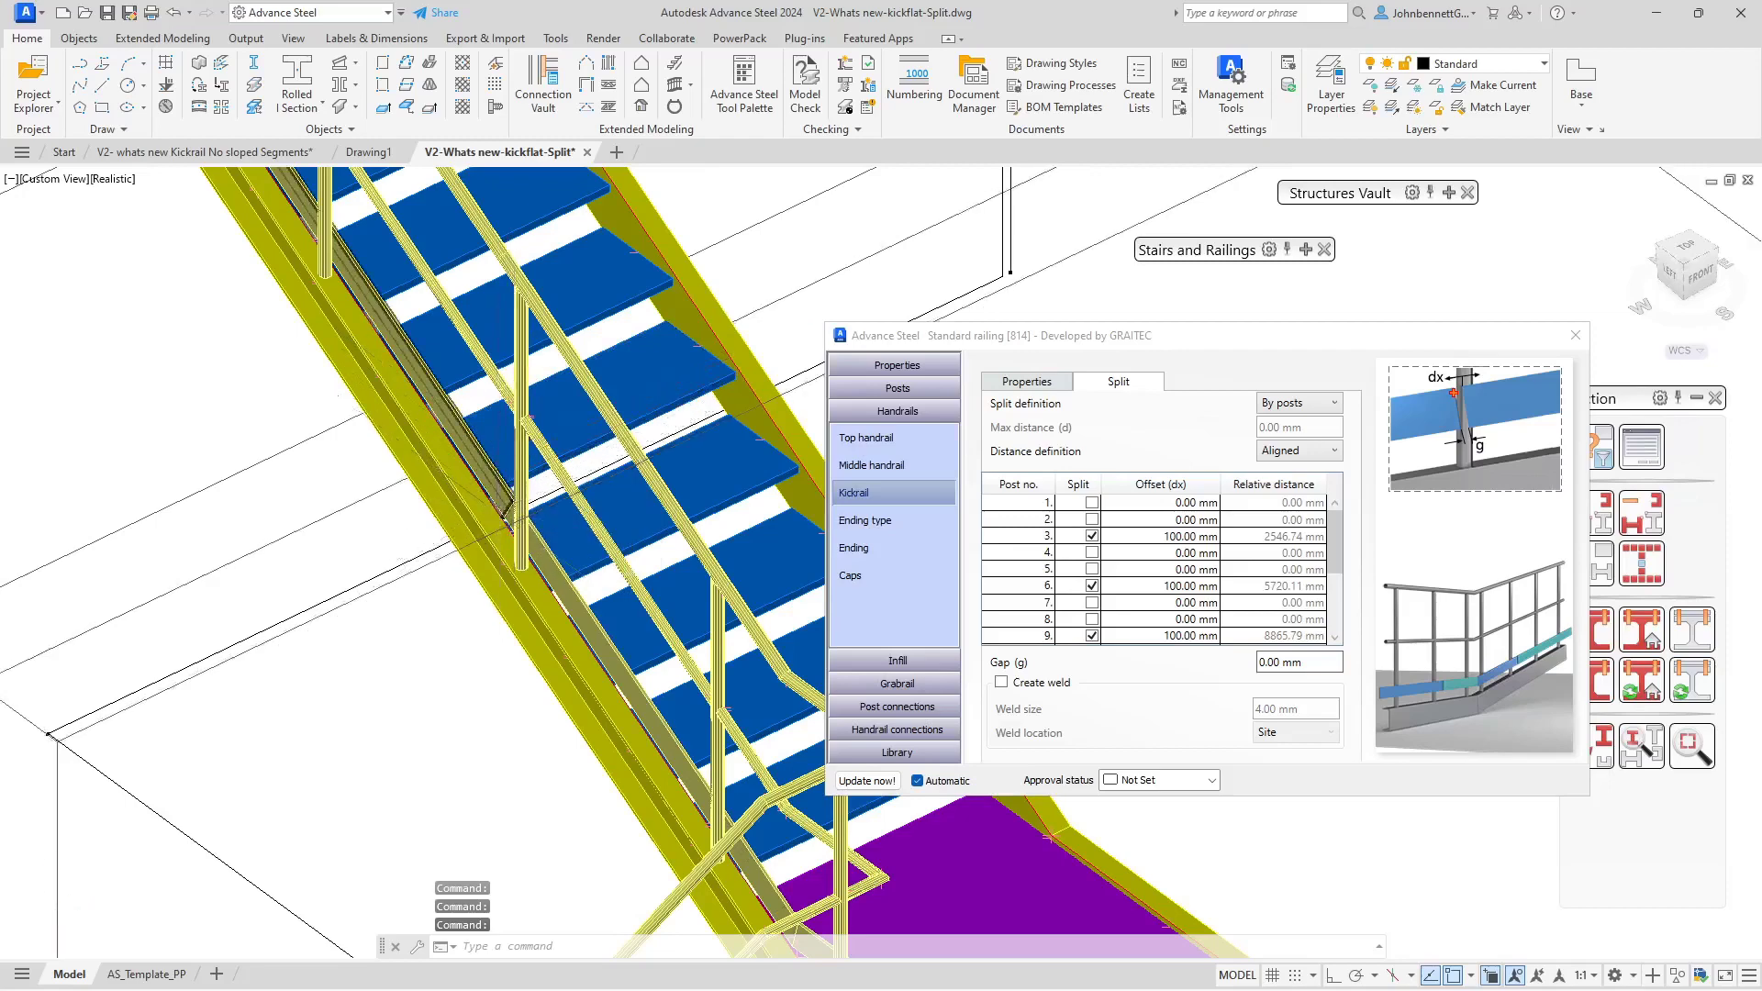
{"action": "scroll", "coordinate": [530, 444], "scroll_direction": "up", "scroll_amount": 4}
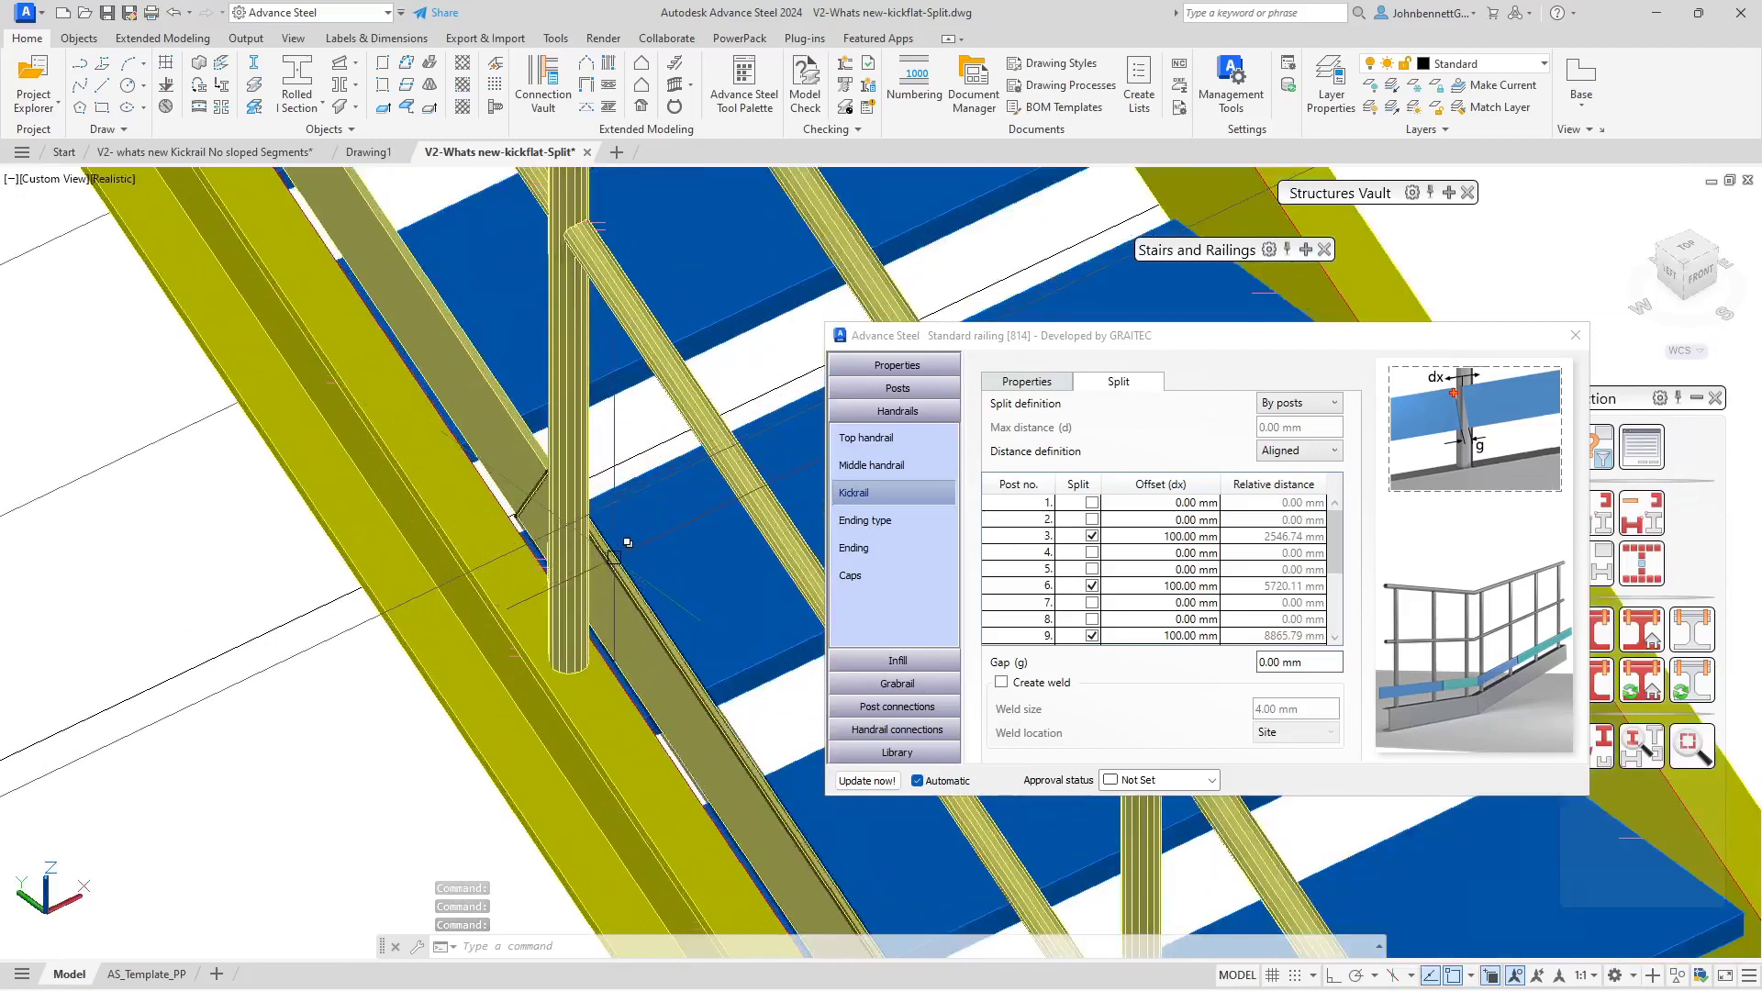
{"action": "scroll", "coordinate": [571, 455], "scroll_direction": "down", "scroll_amount": 5}
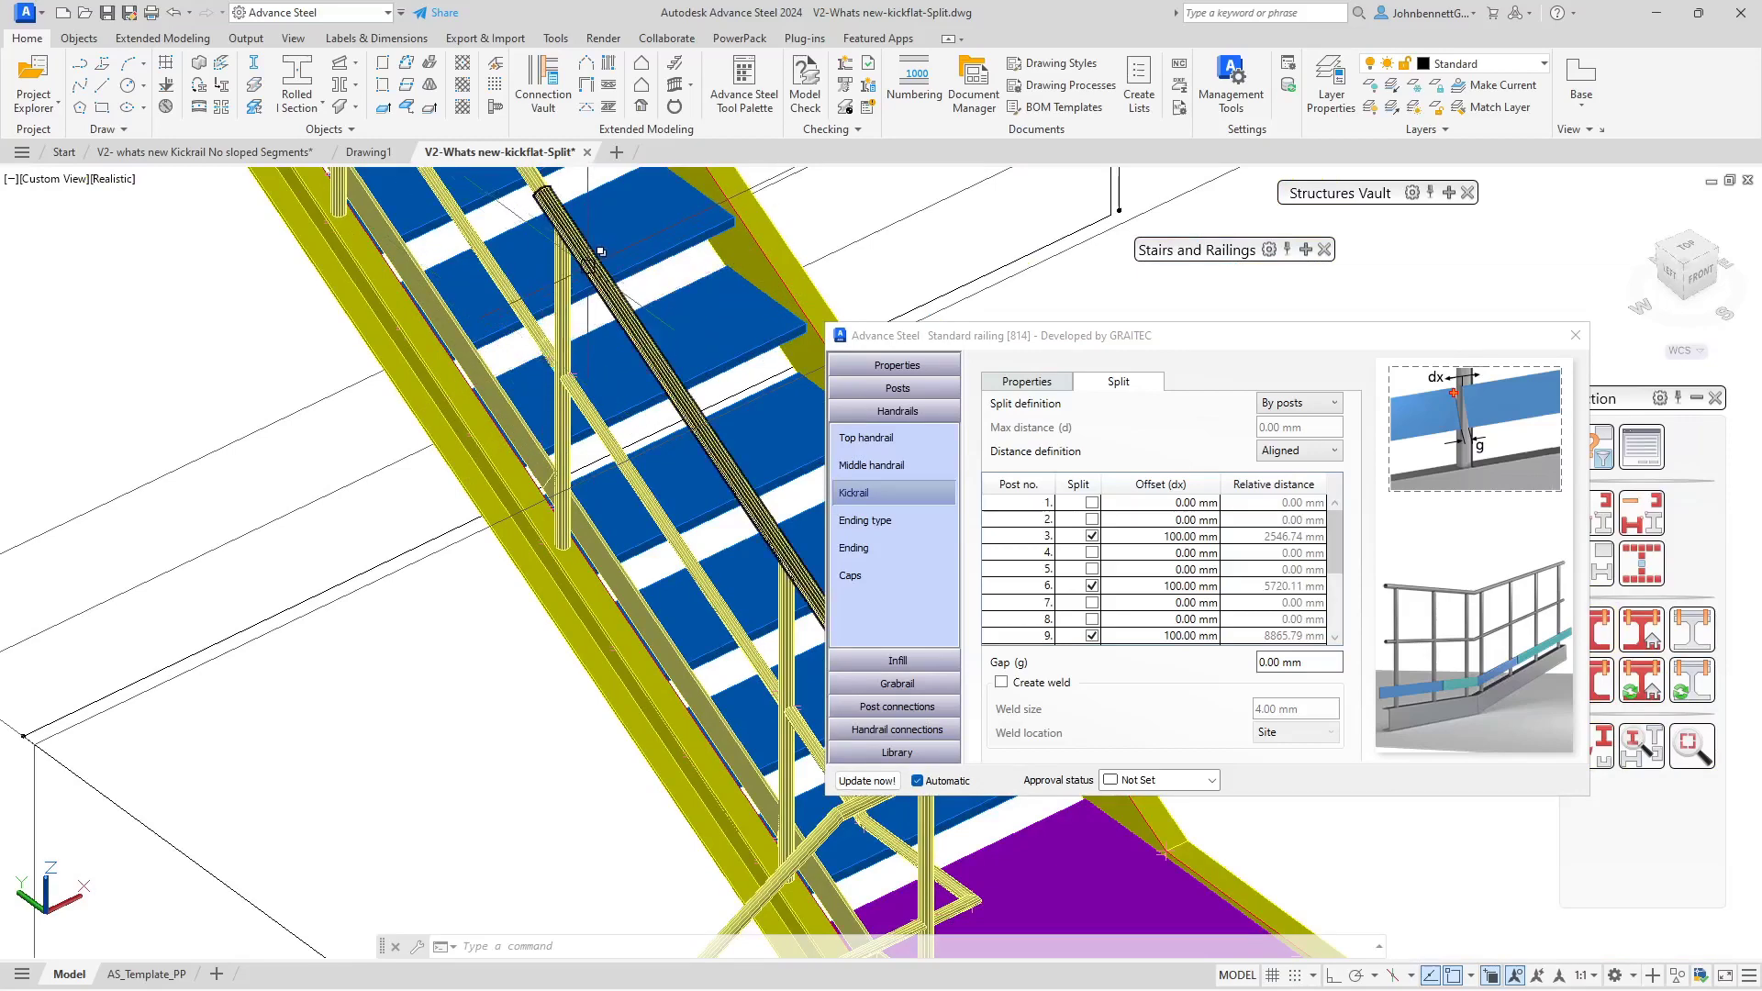
{"action": "scroll", "coordinate": [306, 456], "scroll_direction": "down", "scroll_amount": 6}
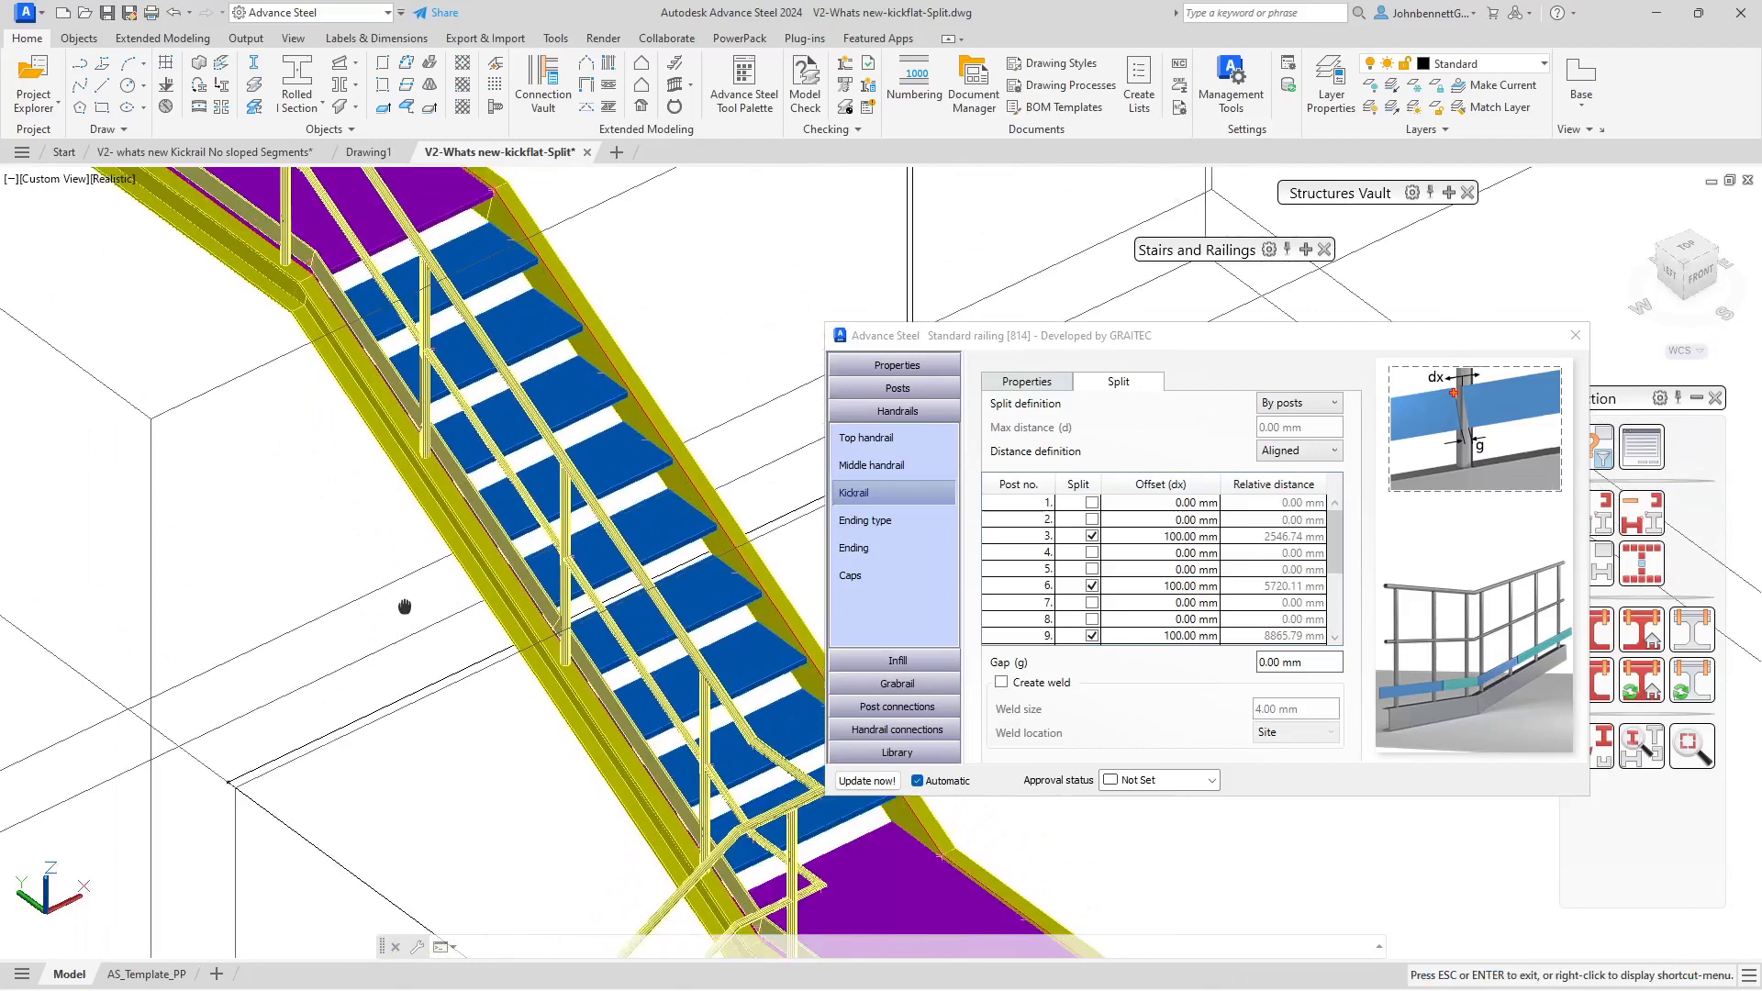
{"action": "middle_click_drag", "start_coordinate": [174, 367], "coordinate": [285, 492]}
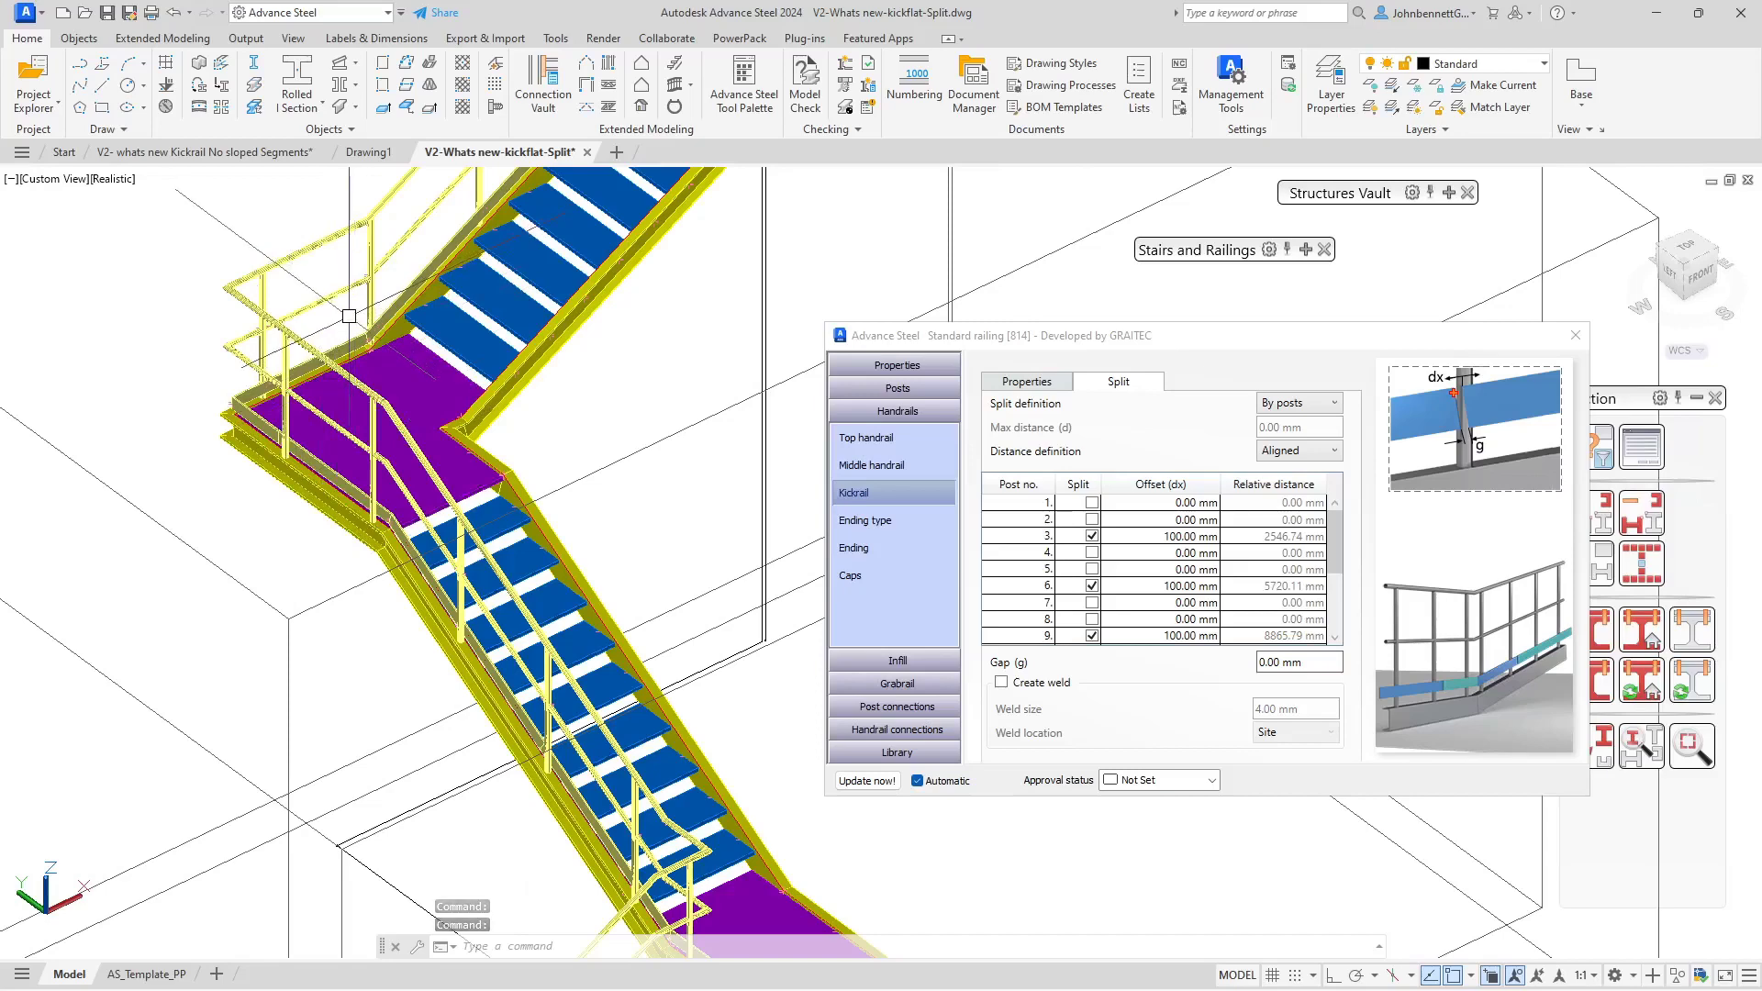
{"action": "scroll", "coordinate": [337, 337], "scroll_direction": "up", "scroll_amount": 3}
{"action": "scroll", "coordinate": [337, 336], "scroll_direction": "up", "scroll_amount": 2}
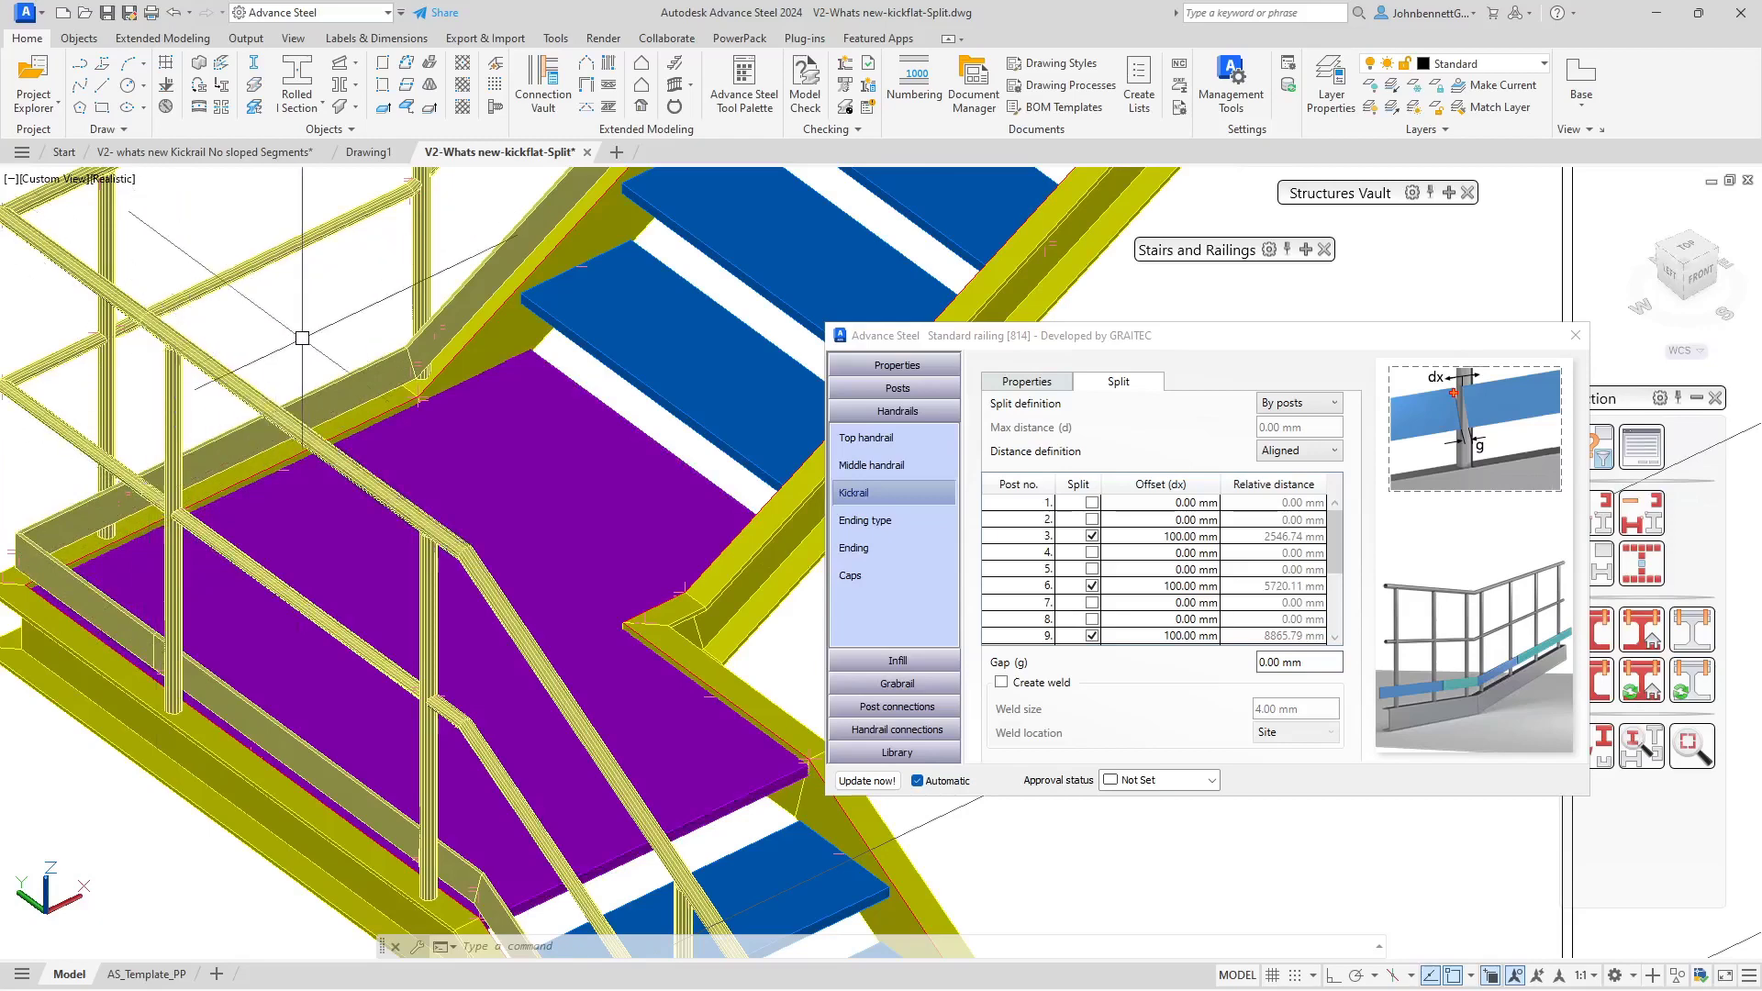
{"action": "scroll", "coordinate": [342, 496], "scroll_direction": "down", "scroll_amount": 5}
{"action": "scroll", "coordinate": [342, 495], "scroll_direction": "down", "scroll_amount": 4}
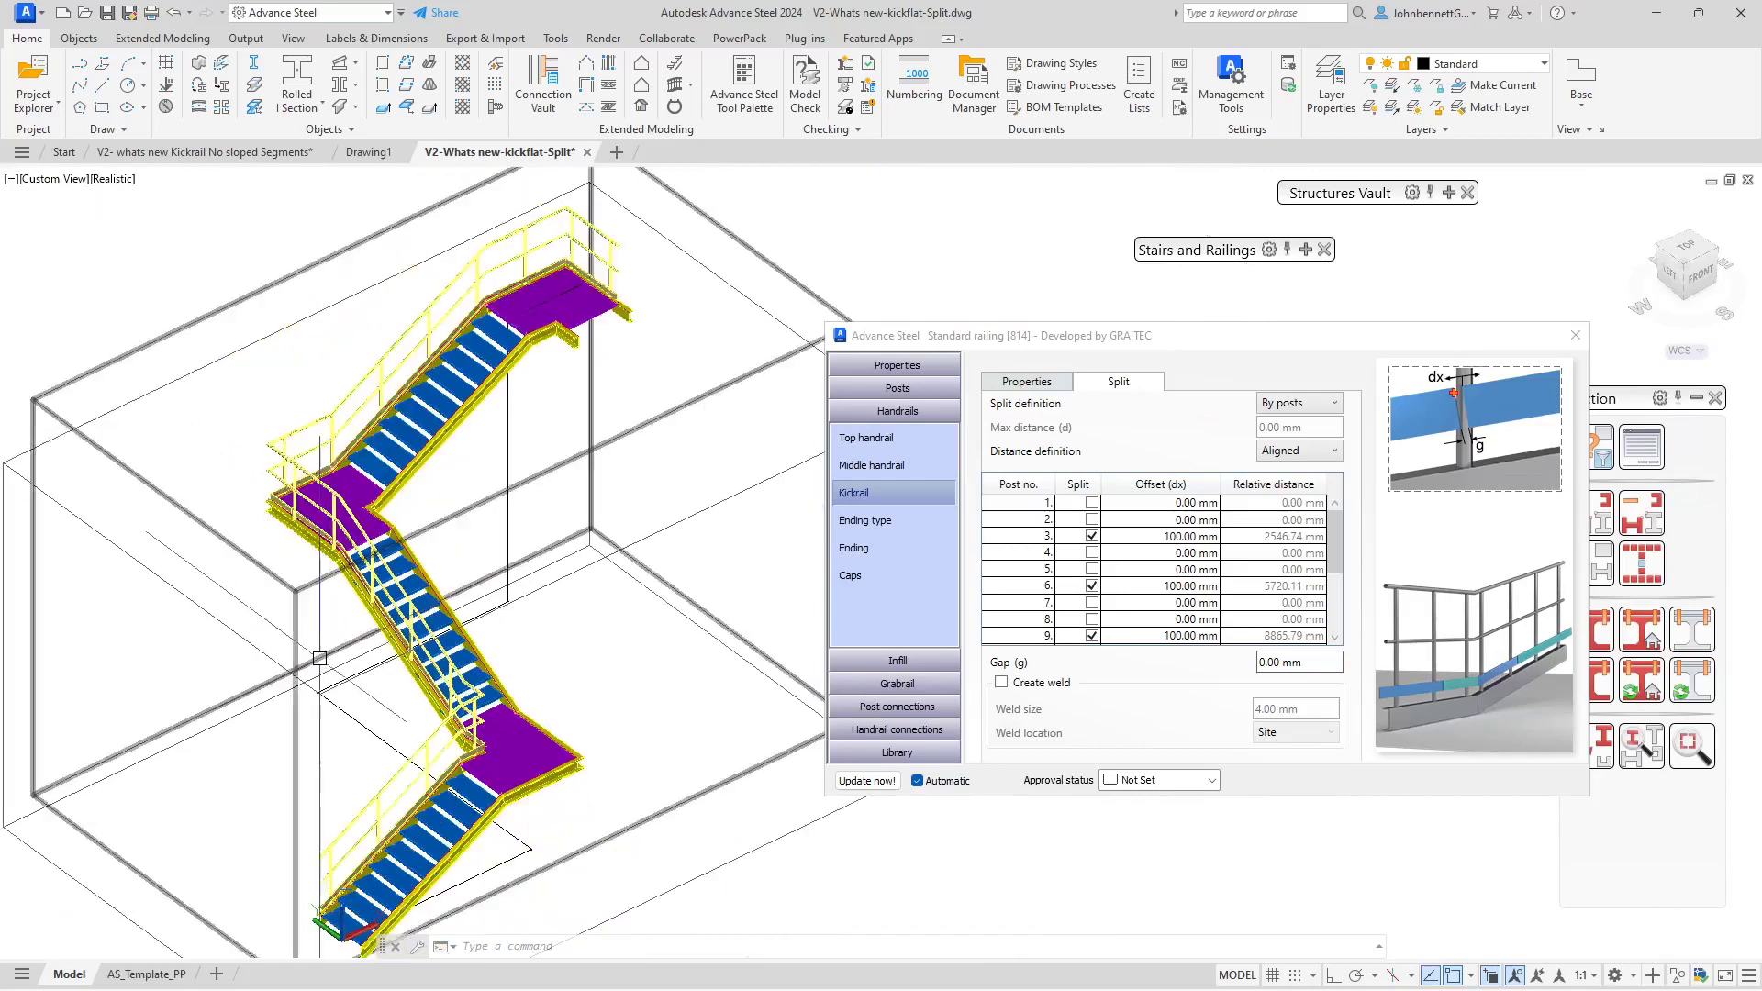
{"action": "middle_click_drag", "start_coordinate": [290, 628], "coordinate": [283, 584]}
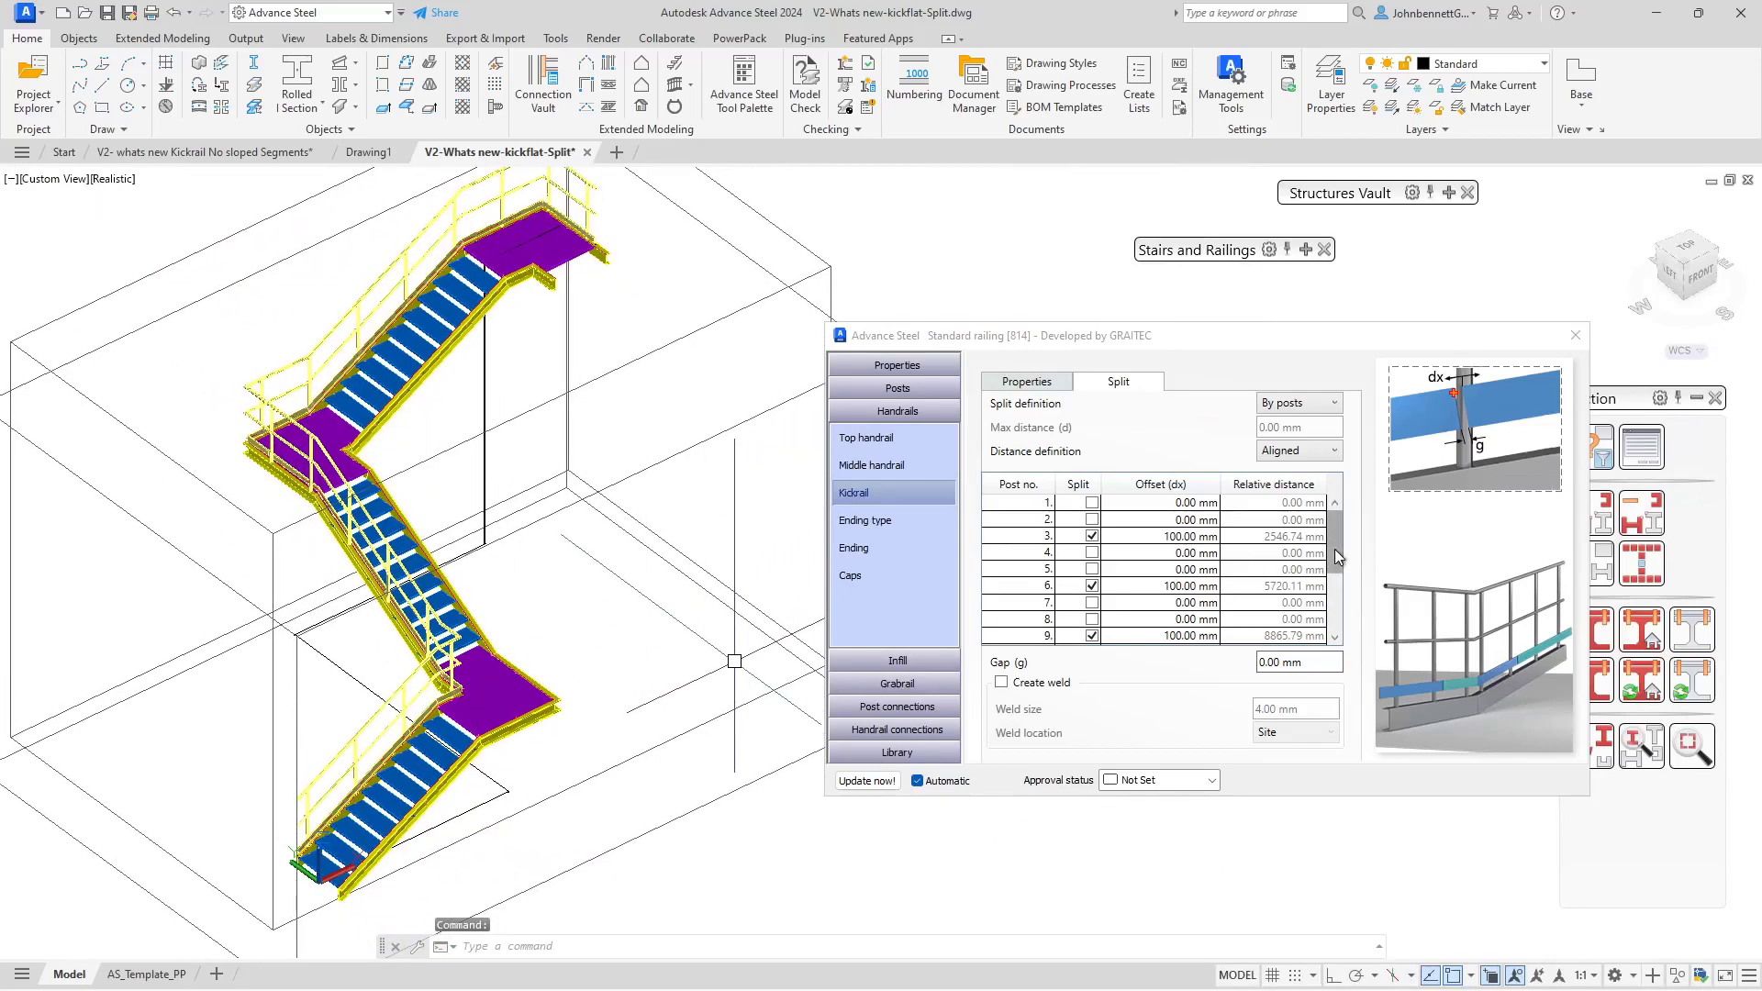
Step: Enter a 100 mm Offset (dx) for the kickrail split at post 15
{"action": "left_click_drag", "start_coordinate": [1334, 549], "coordinate": [1339, 643]}
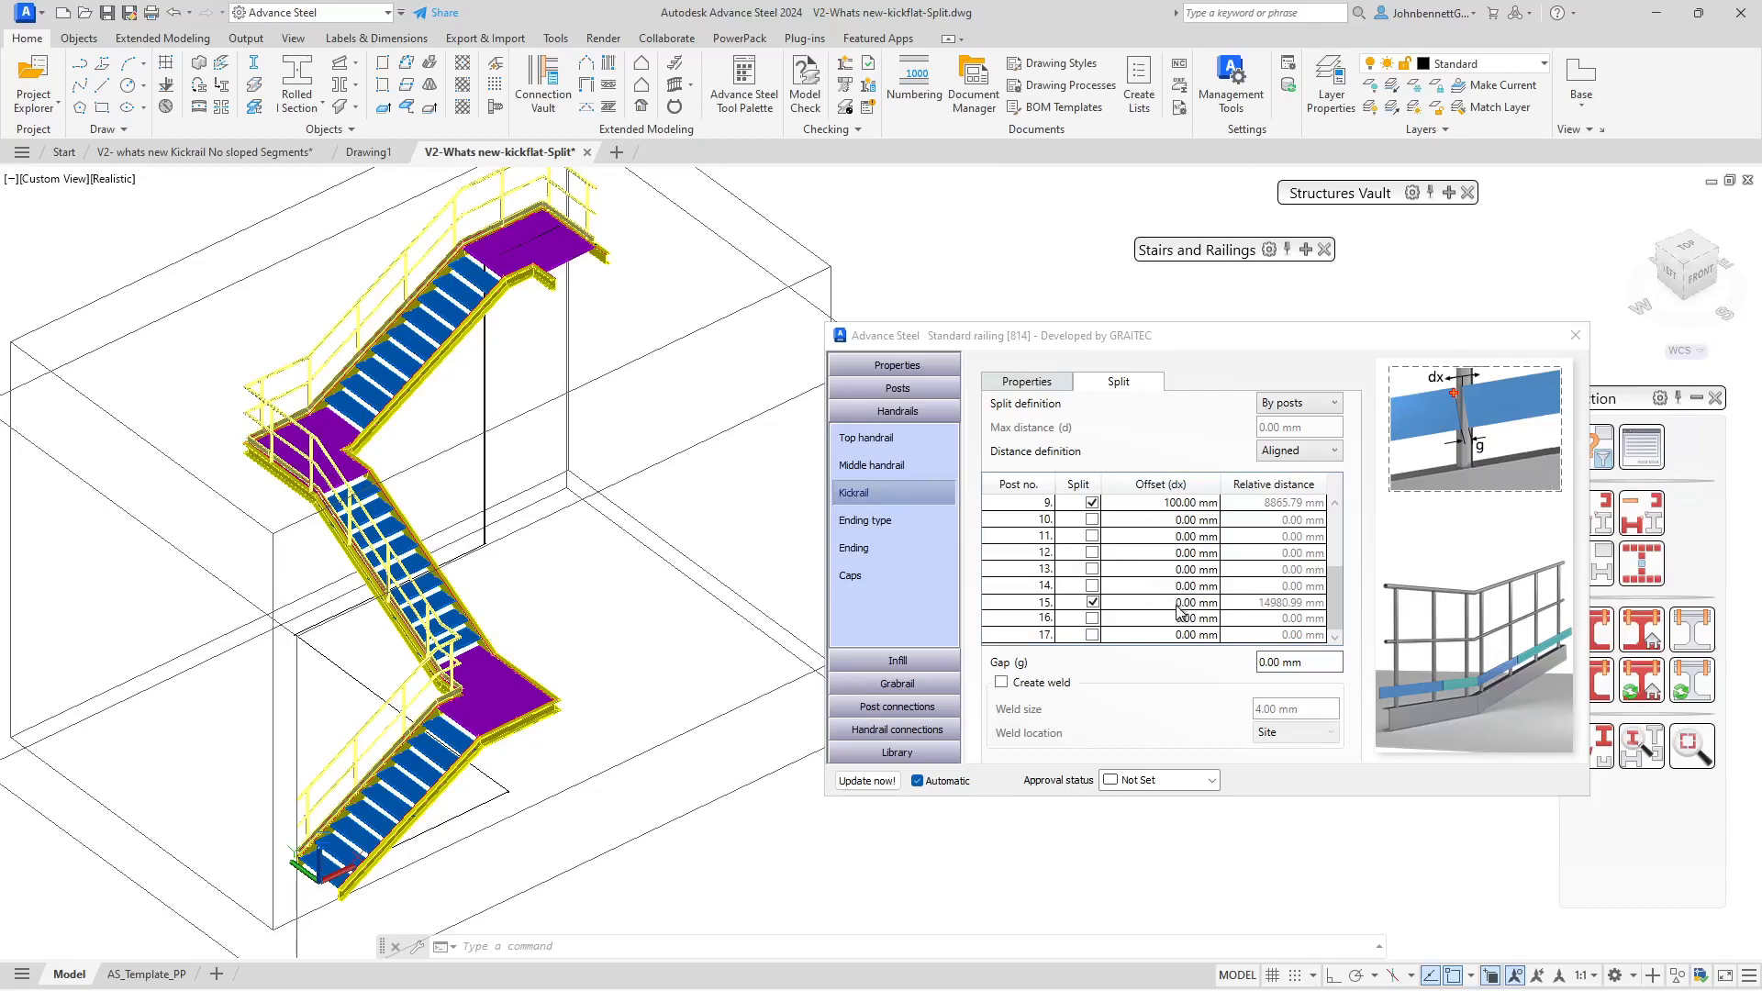
{"action": "double_click", "coordinate": [1182, 602]}
{"action": "type", "text": "10"}
{"action": "middle_click_drag", "start_coordinate": [591, 316], "coordinate": [596, 492]}
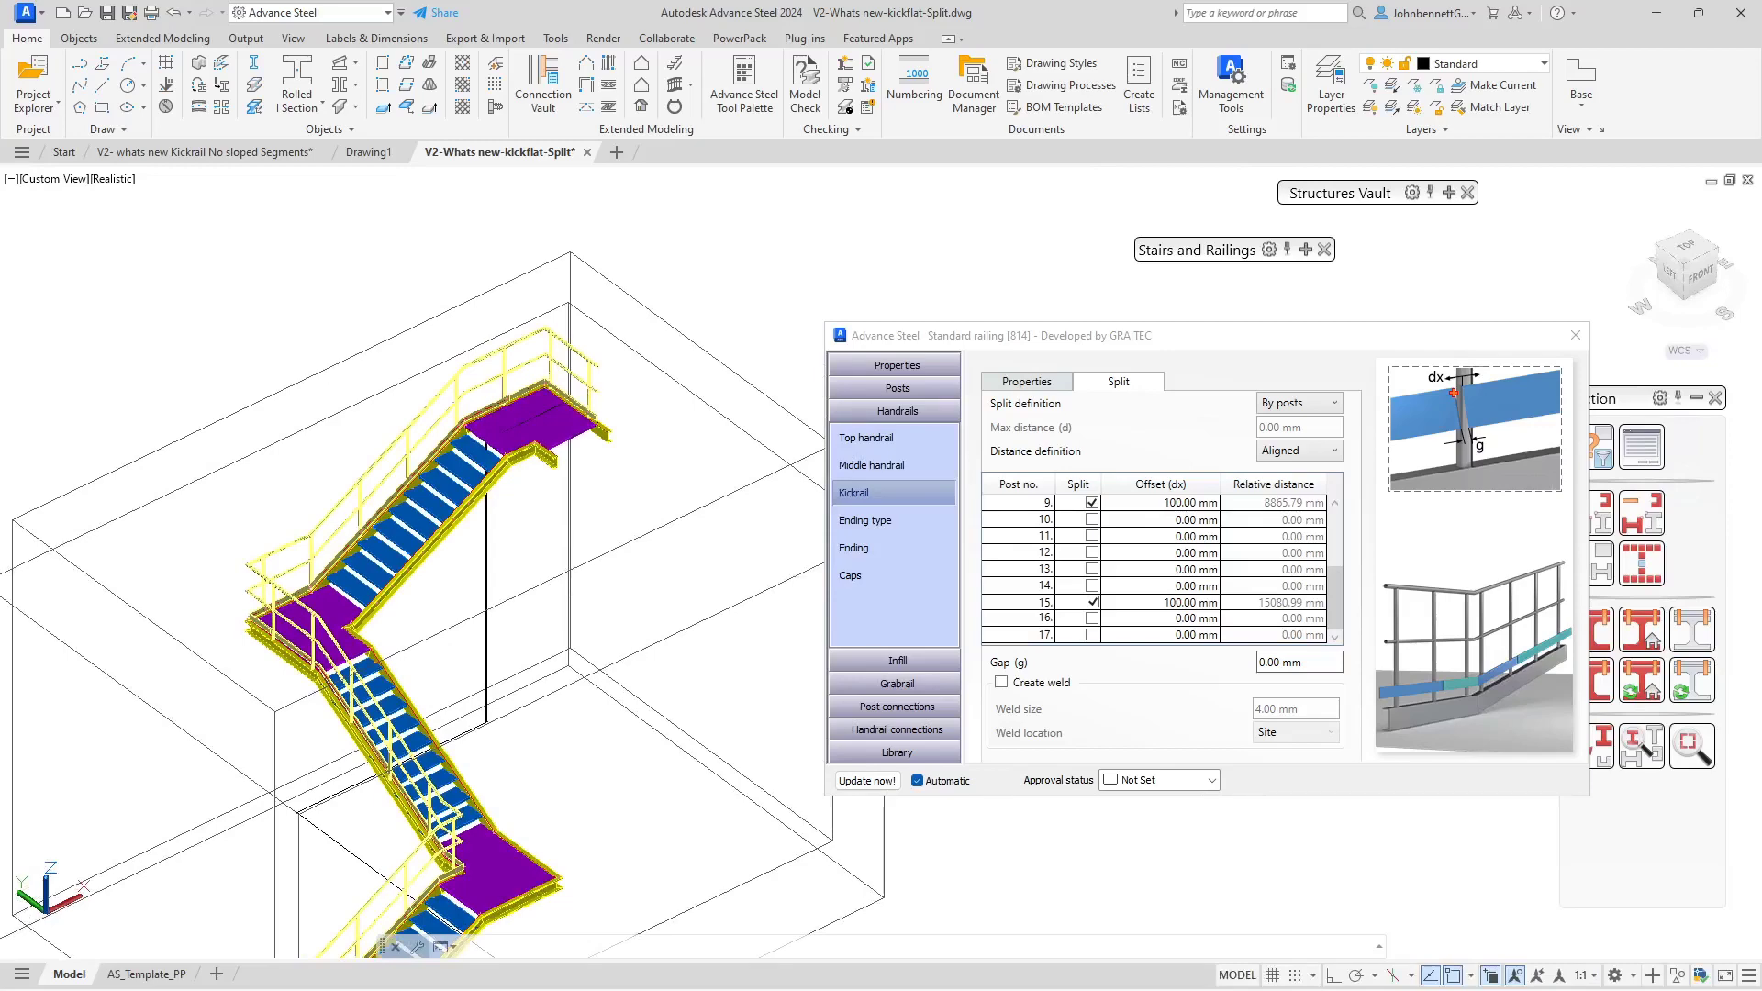
Step: Tick Split at post 15 on the middle handrail and set its Offset (dx) to 100 mm
{"action": "scroll", "coordinate": [537, 395], "scroll_direction": "up", "scroll_amount": 6}
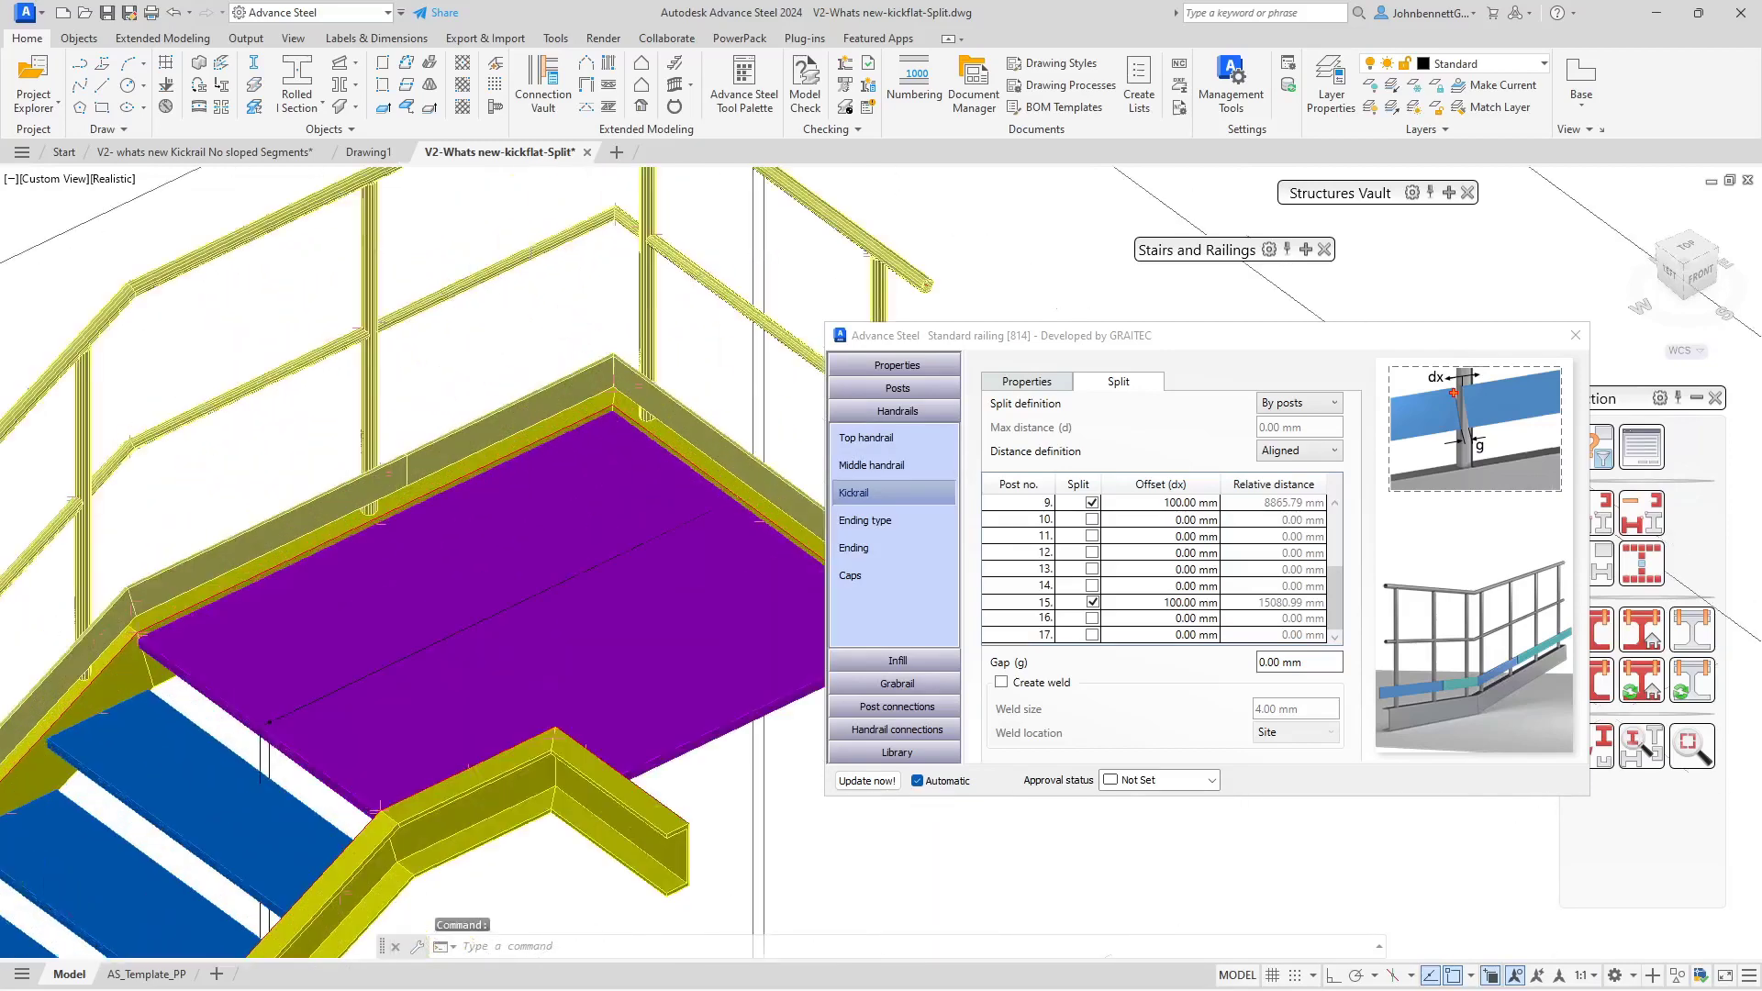
{"action": "left_click", "coordinate": [389, 468]}
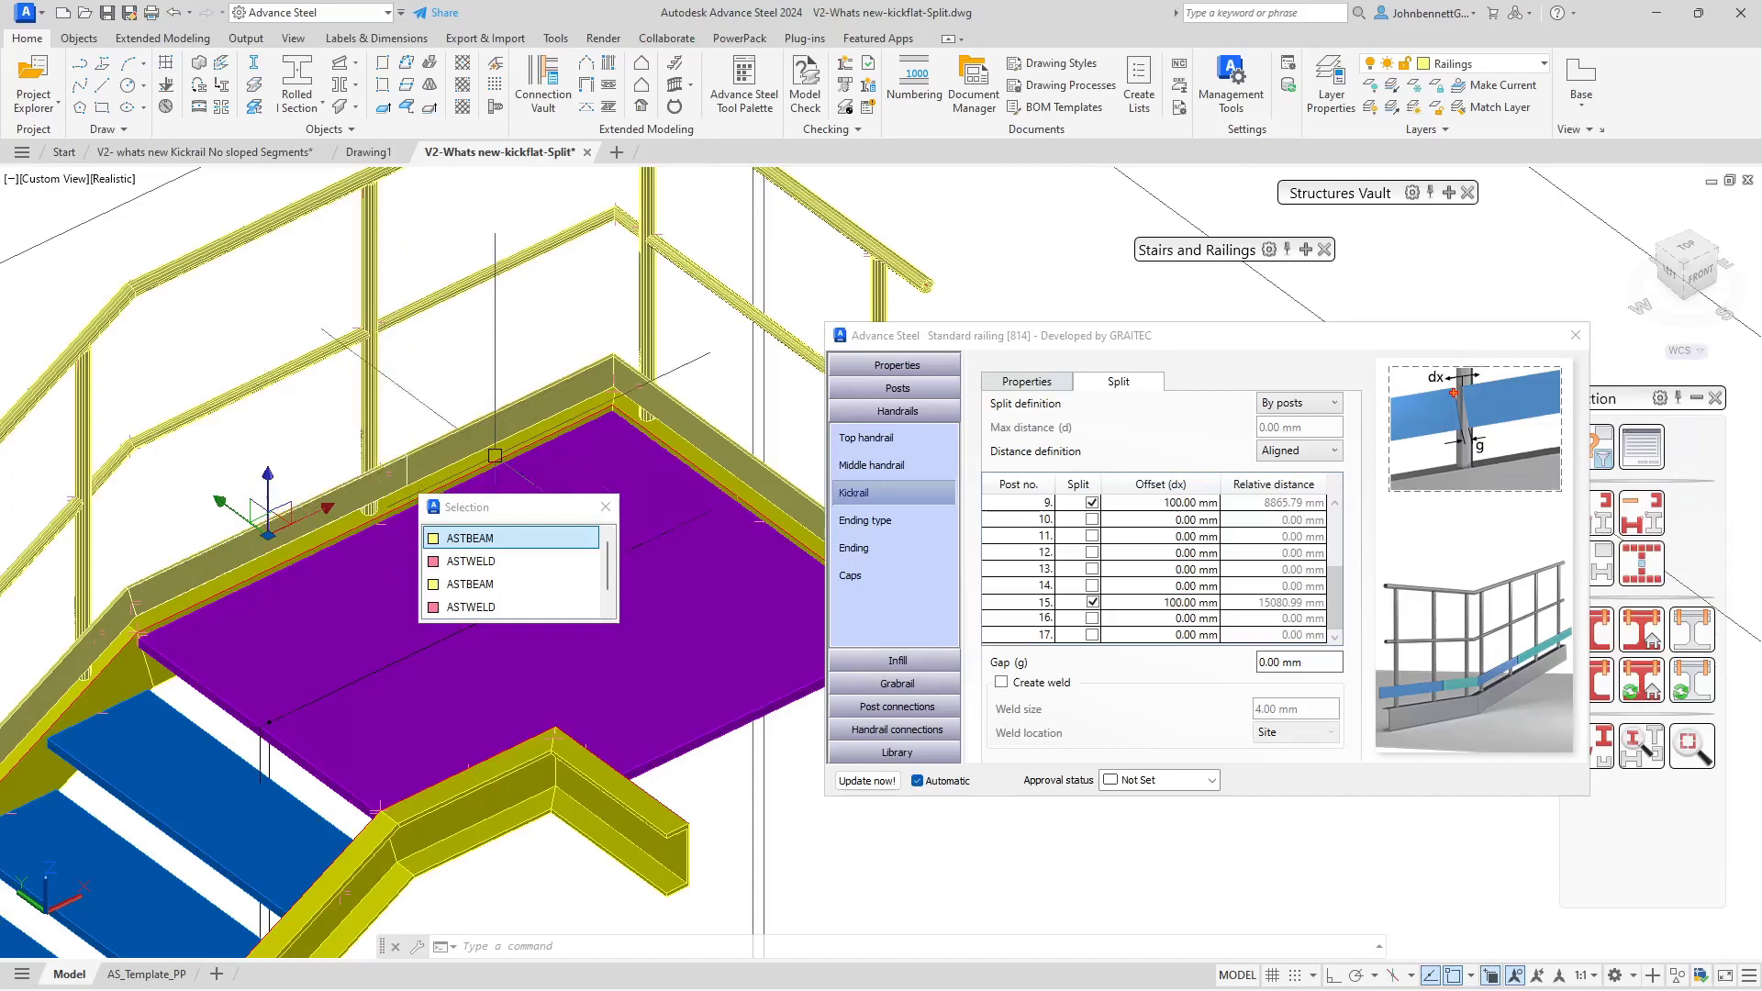
{"action": "left_click", "coordinate": [867, 465]}
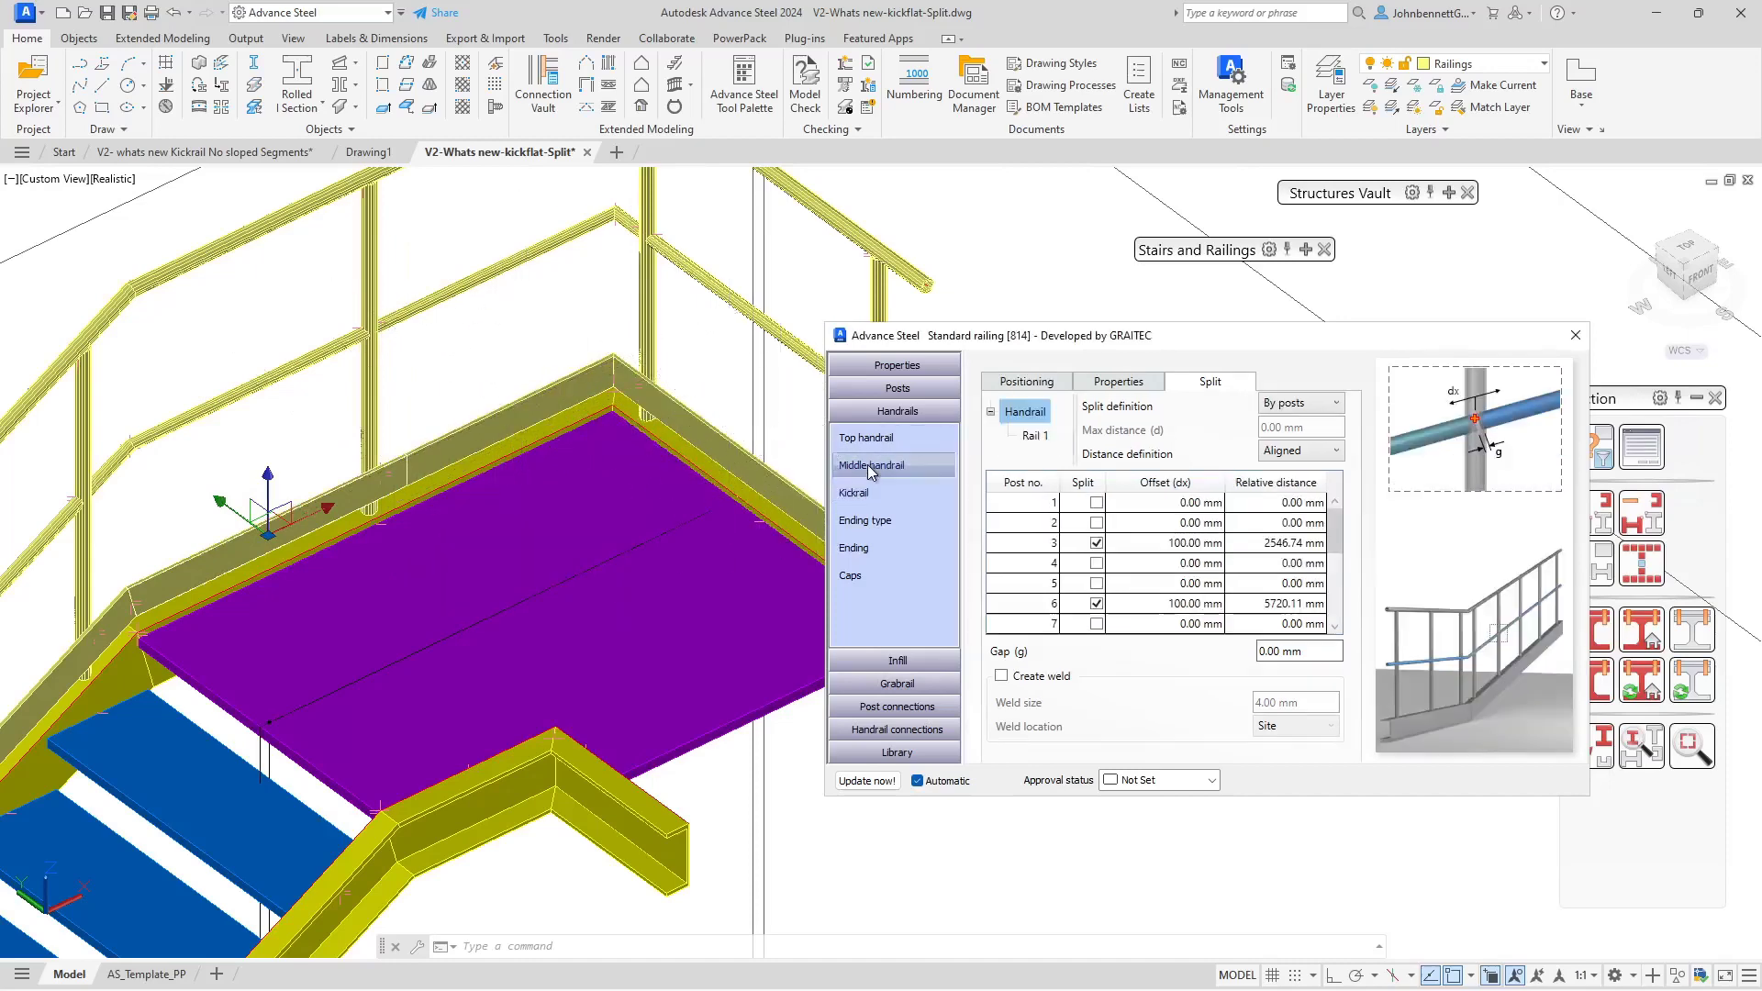
{"action": "left_click_drag", "start_coordinate": [1336, 523], "coordinate": [1335, 592]}
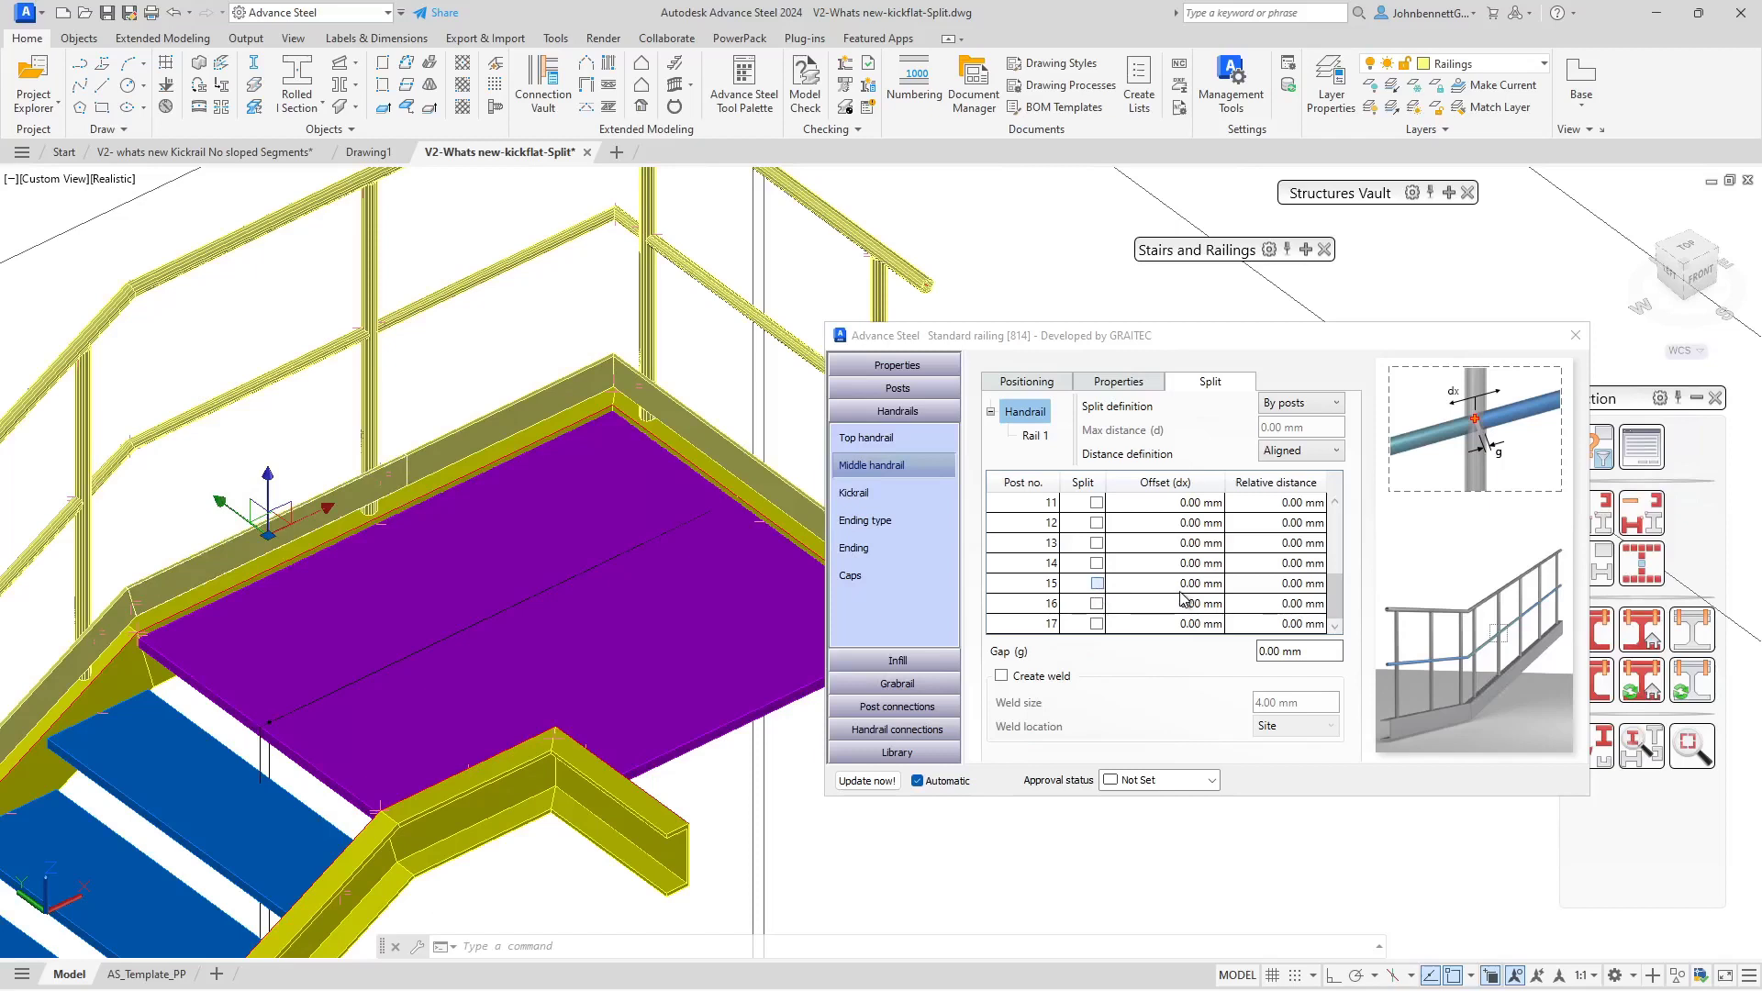
{"action": "key", "text": "space"}
{"action": "left_click", "coordinate": [1184, 583]}
{"action": "key", "text": "BackSpace"}
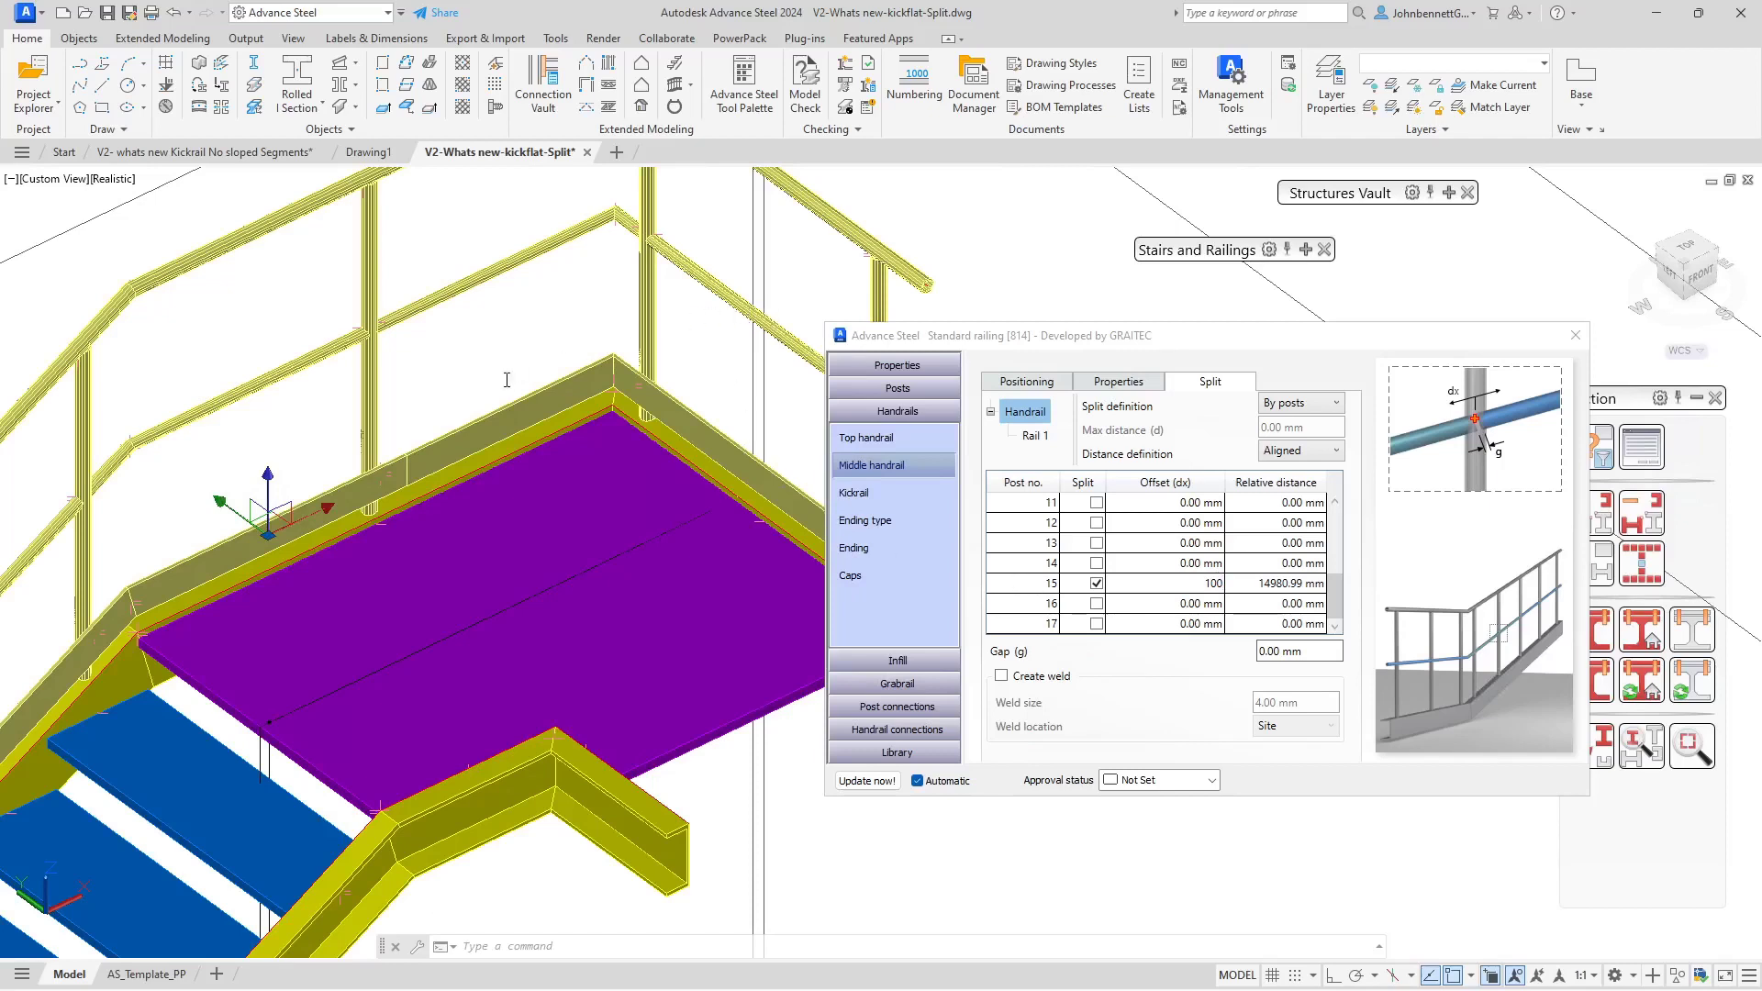
{"action": "key", "text": "Return"}
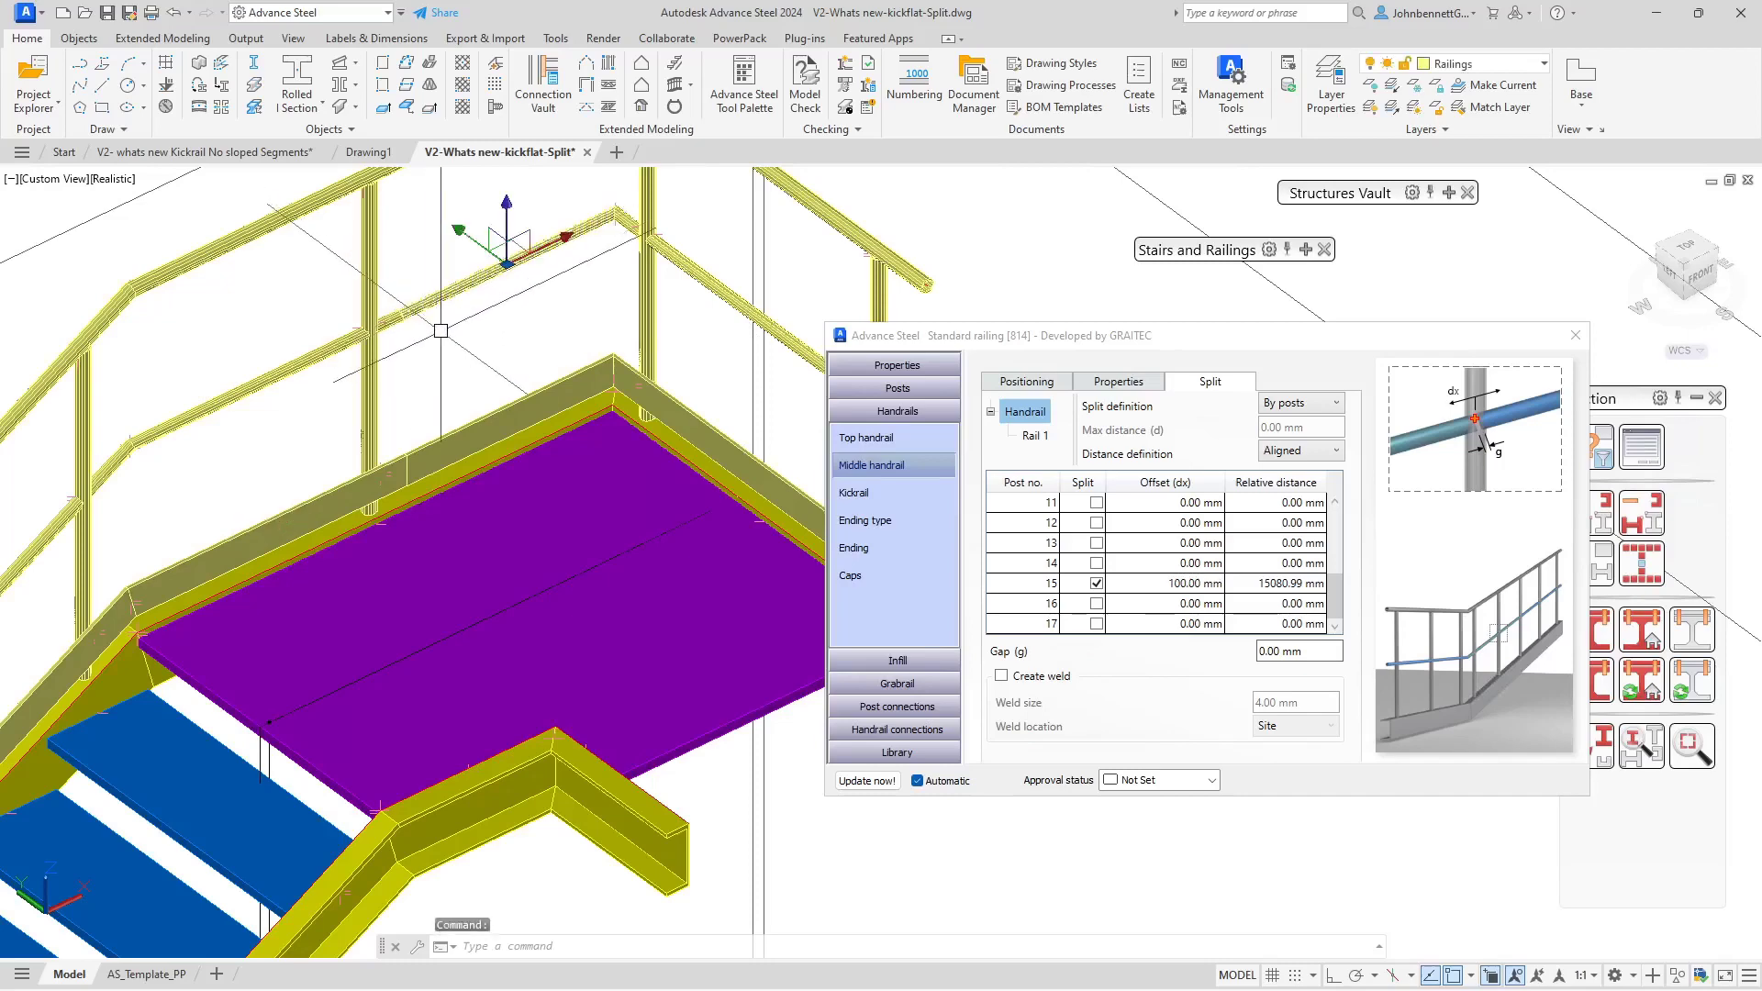
{"action": "scroll", "coordinate": [449, 367], "scroll_direction": "down", "scroll_amount": 3}
{"action": "middle_click_drag", "start_coordinate": [450, 367], "coordinate": [449, 430]}
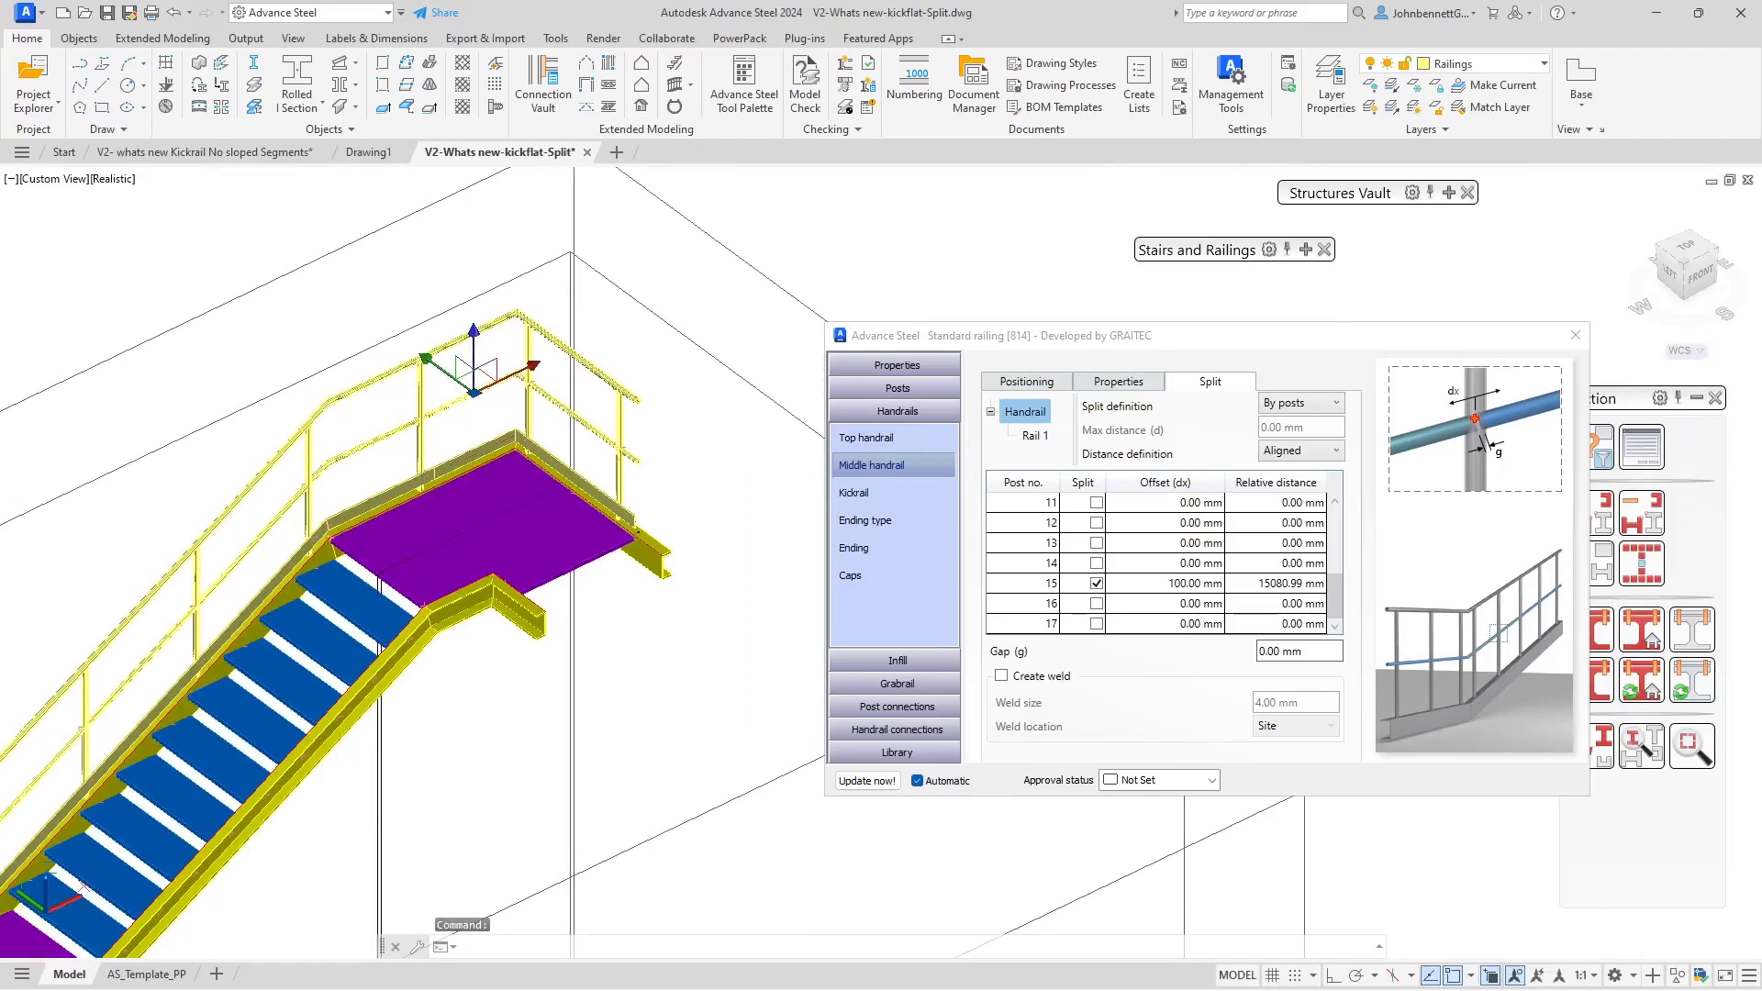
Step: Tick Split at post 15 on the top handrail and enter a 100 mm offset
{"action": "left_click", "coordinate": [899, 438]}
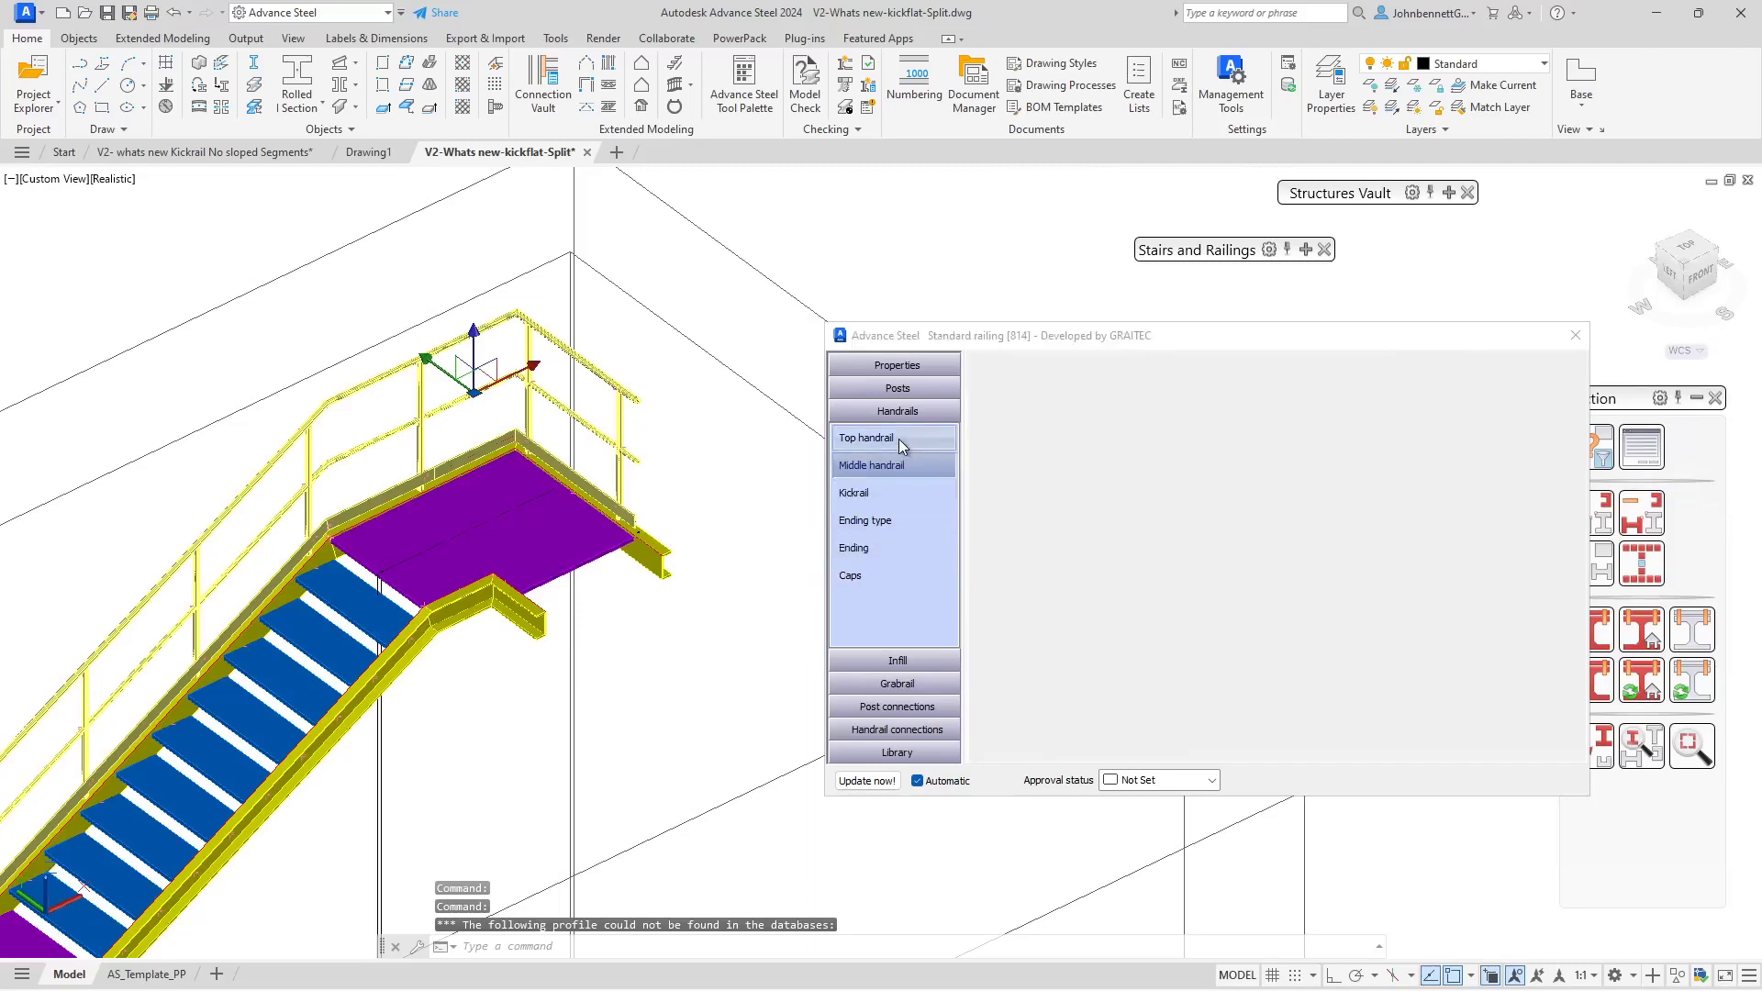
{"action": "scroll", "coordinate": [1082, 613], "scroll_direction": "down", "scroll_amount": 3}
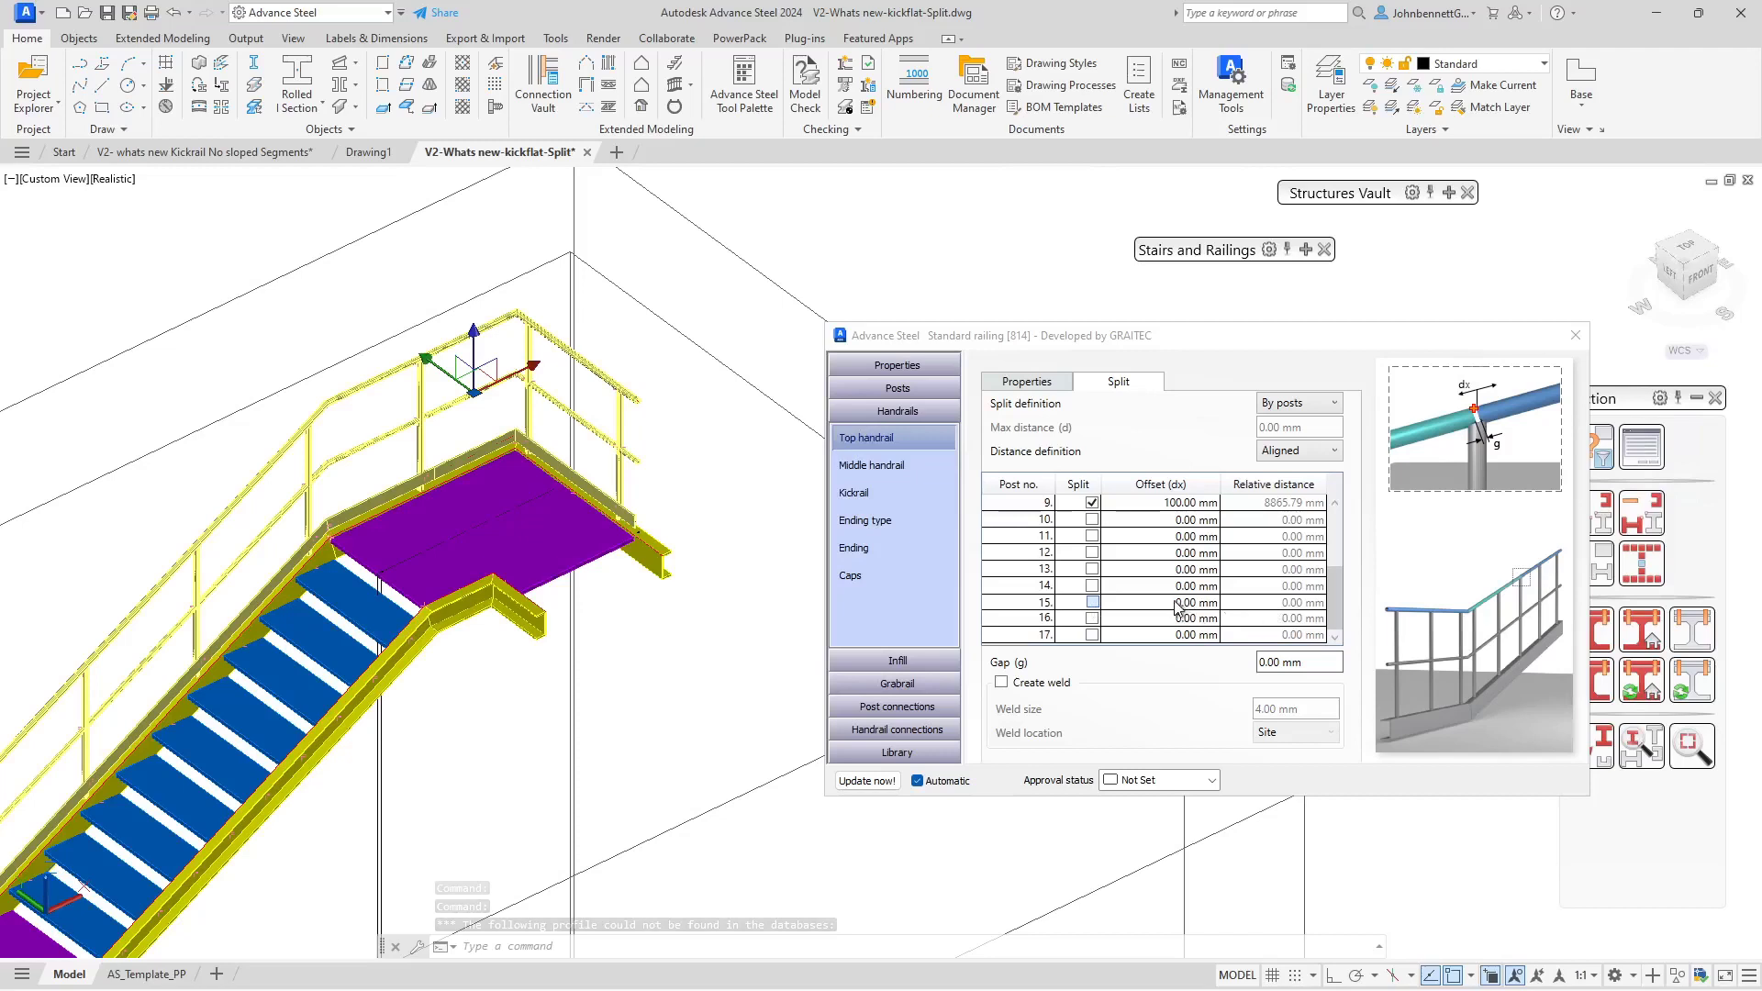
{"action": "left_click", "coordinate": [1092, 602]}
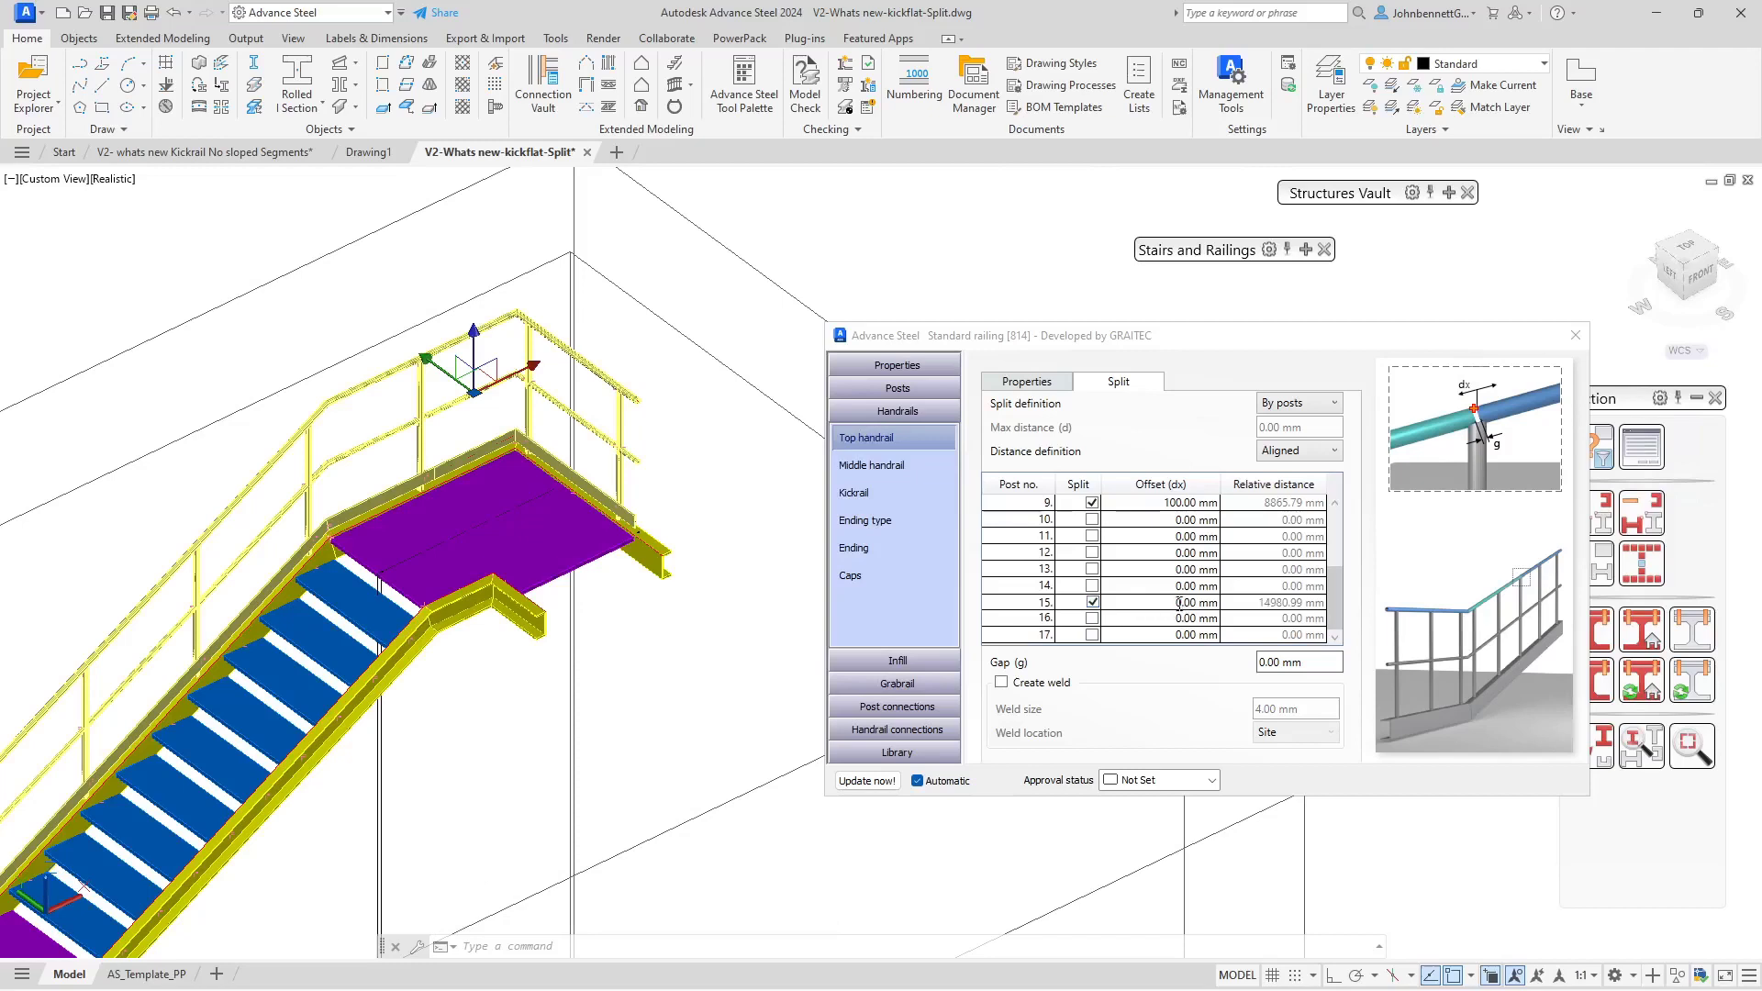
{"action": "left_click", "coordinate": [1182, 603]}
{"action": "type", "text": "10"}
Step: Pan and zoom in on the back corner of the landing's kickrail
{"action": "middle_click_drag", "start_coordinate": [443, 445], "coordinate": [531, 385]}
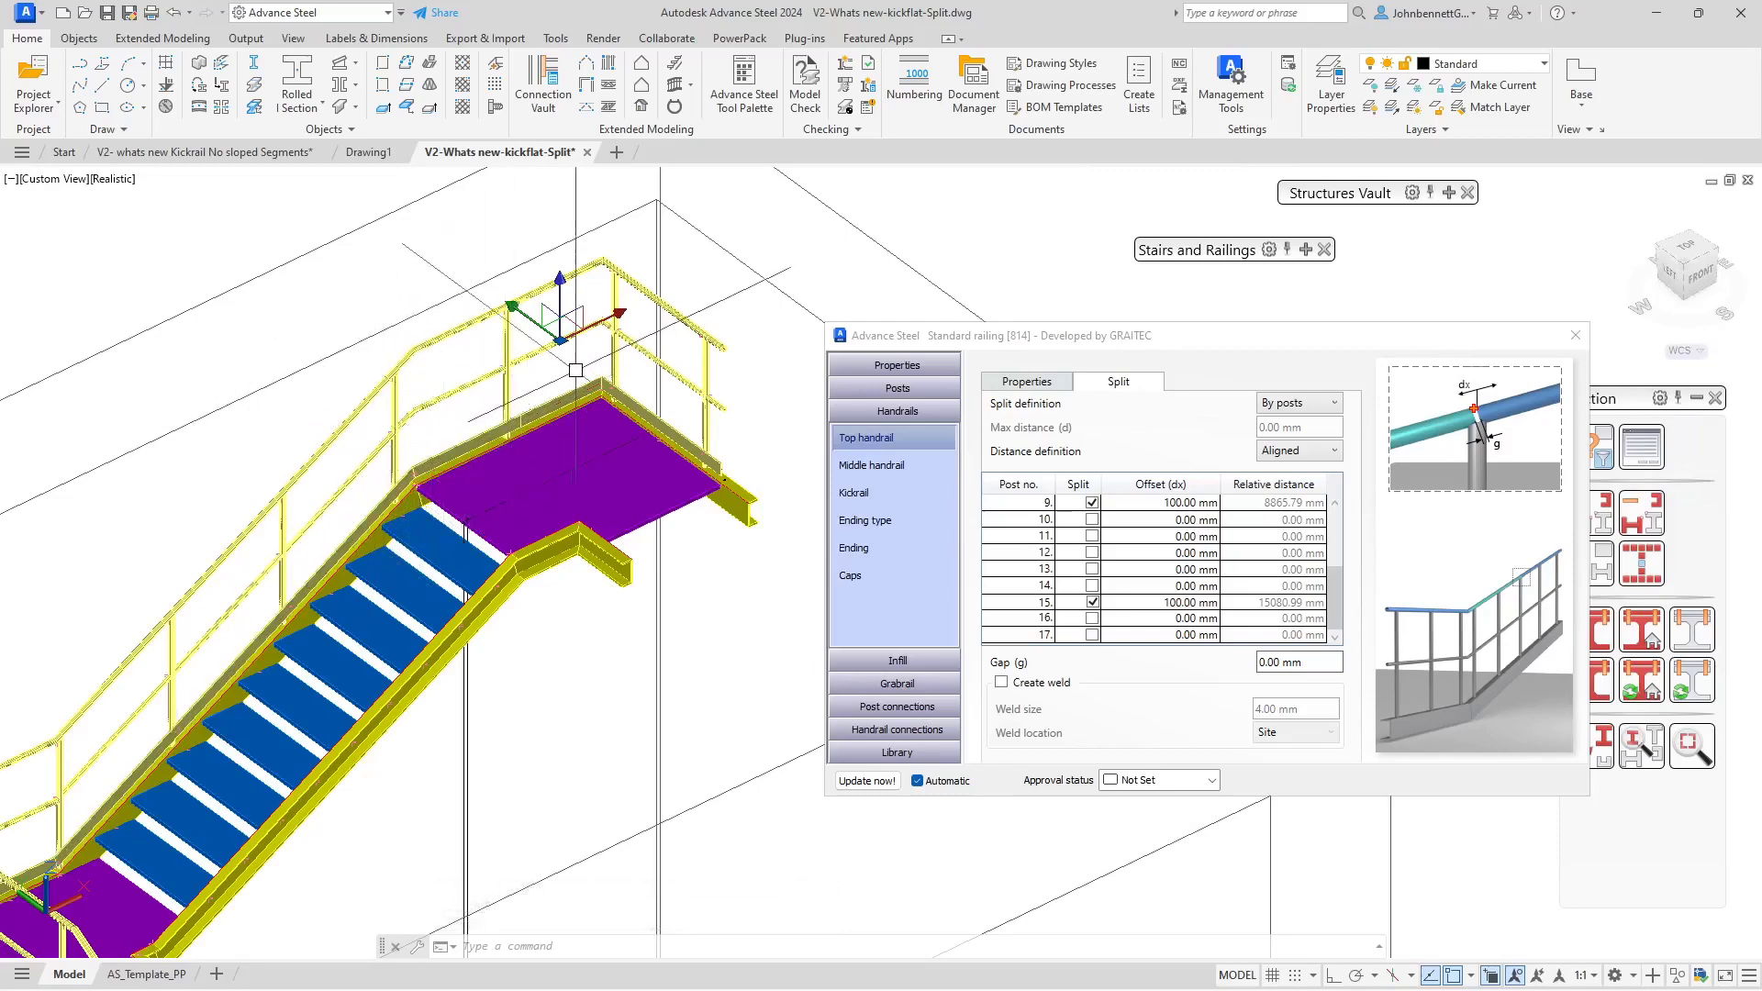
{"action": "scroll", "coordinate": [592, 368], "scroll_direction": "up", "scroll_amount": 5}
{"action": "scroll", "coordinate": [520, 392], "scroll_direction": "up", "scroll_amount": 3}
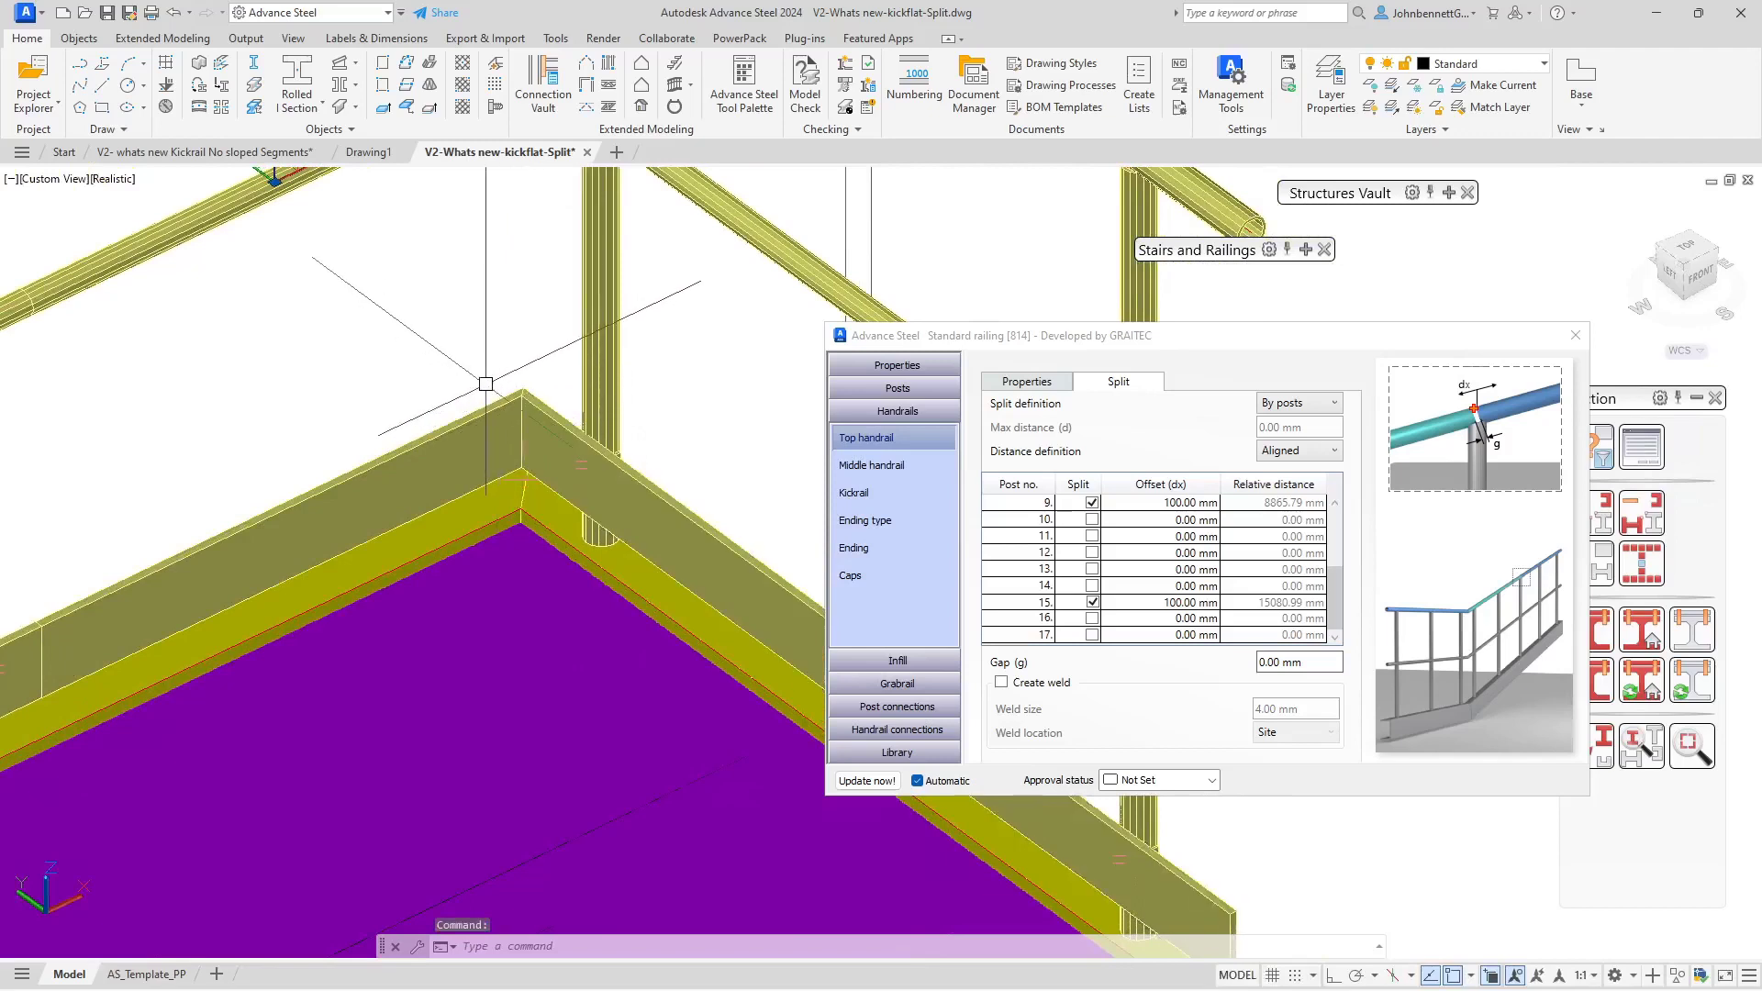
Step: Show the Handrail to handrail corner list, scrolled down to the kickrail corners
{"action": "left_click", "coordinate": [896, 730]}
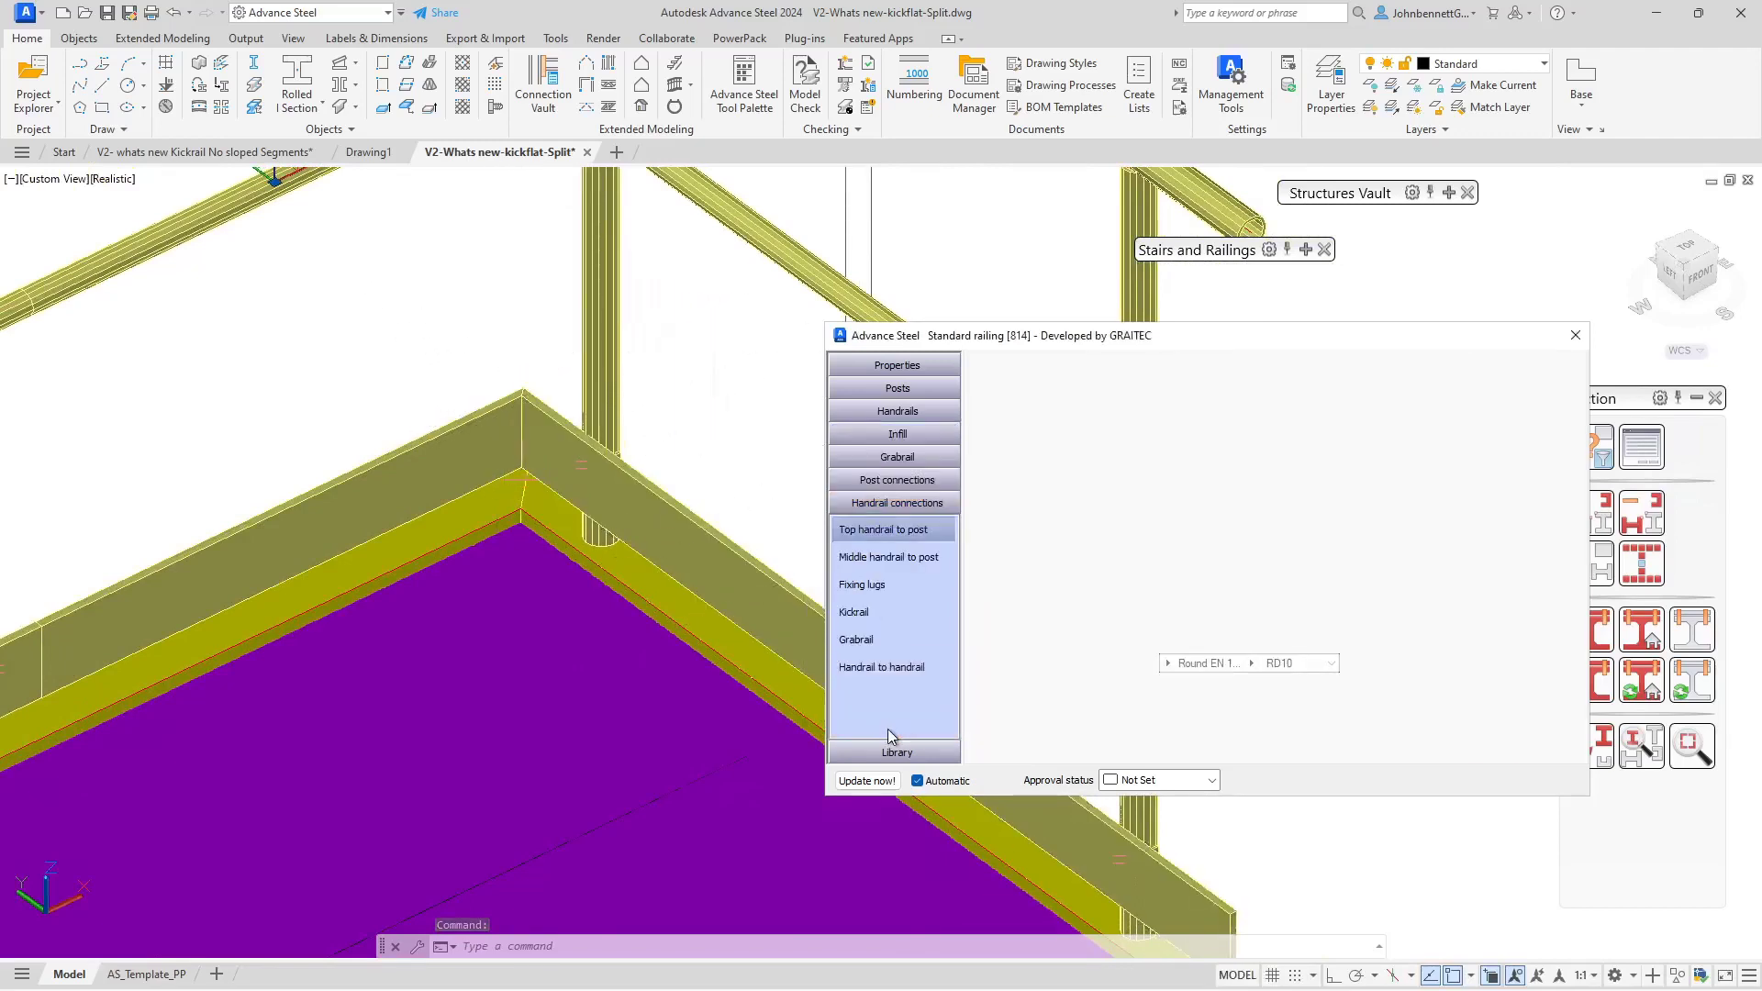
{"action": "left_click", "coordinate": [883, 670]}
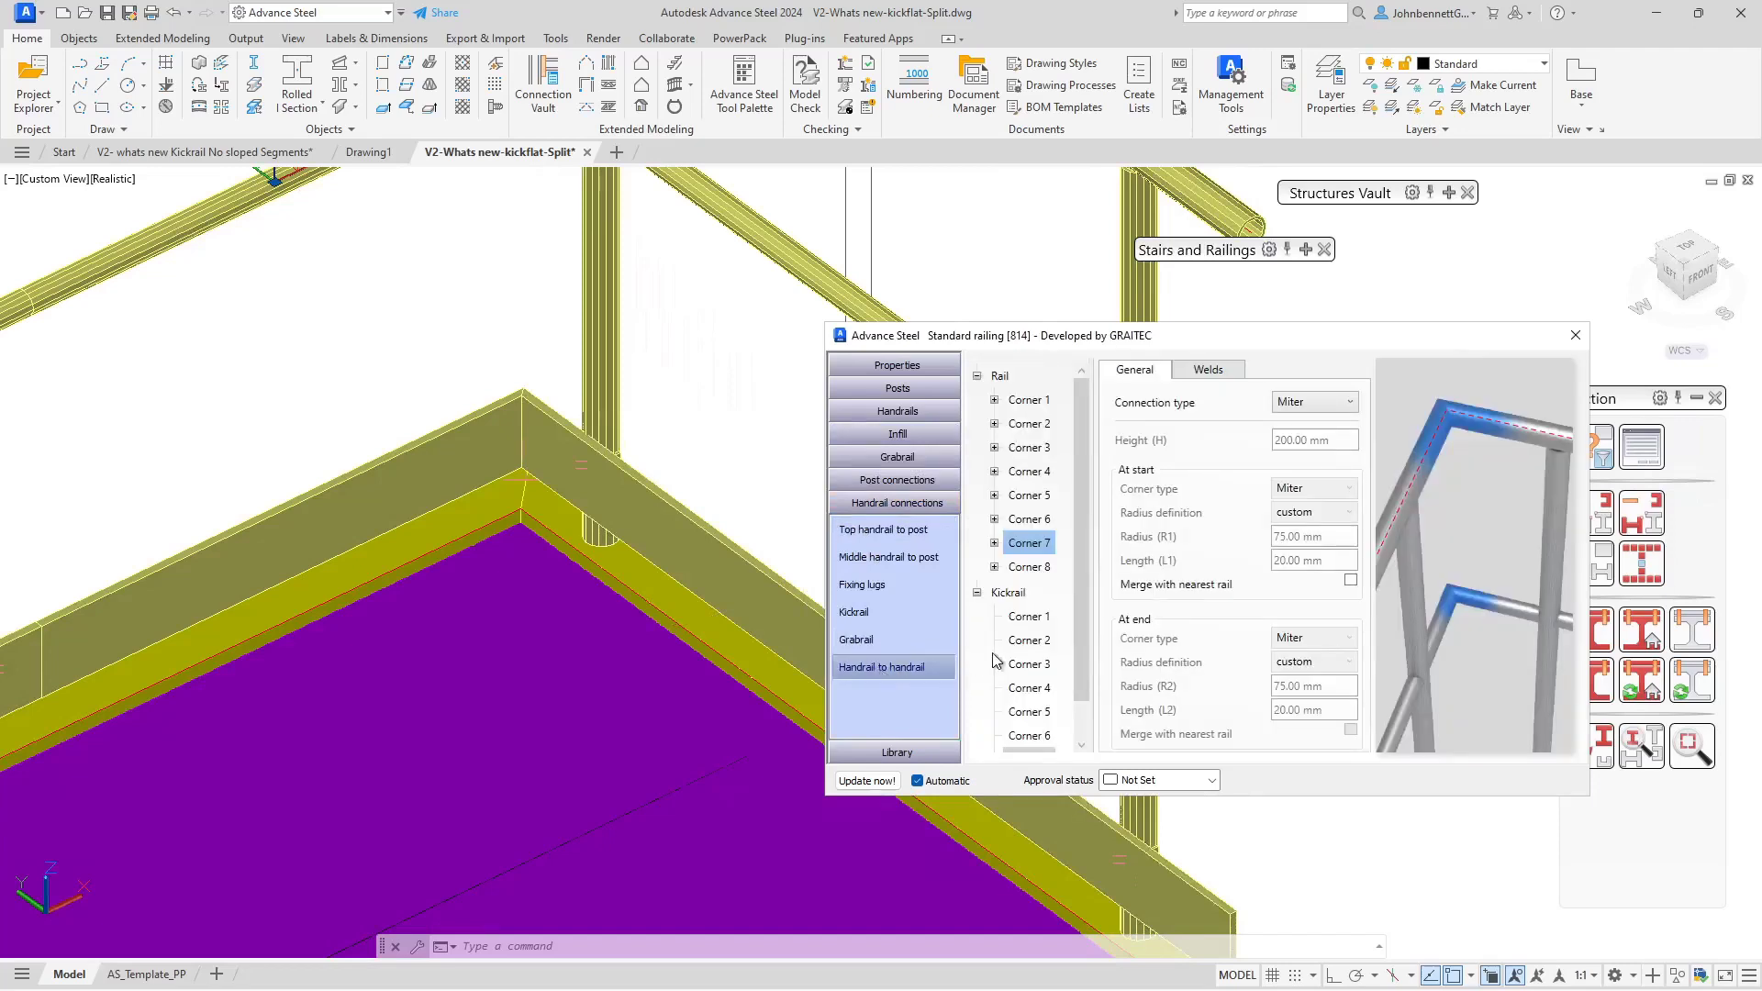
{"action": "left_click_drag", "start_coordinate": [1079, 674], "coordinate": [1083, 751]}
Step: Set kickrail Corner 8 to a Butt joint positioned On second rail
{"action": "left_click", "coordinate": [1027, 741]}
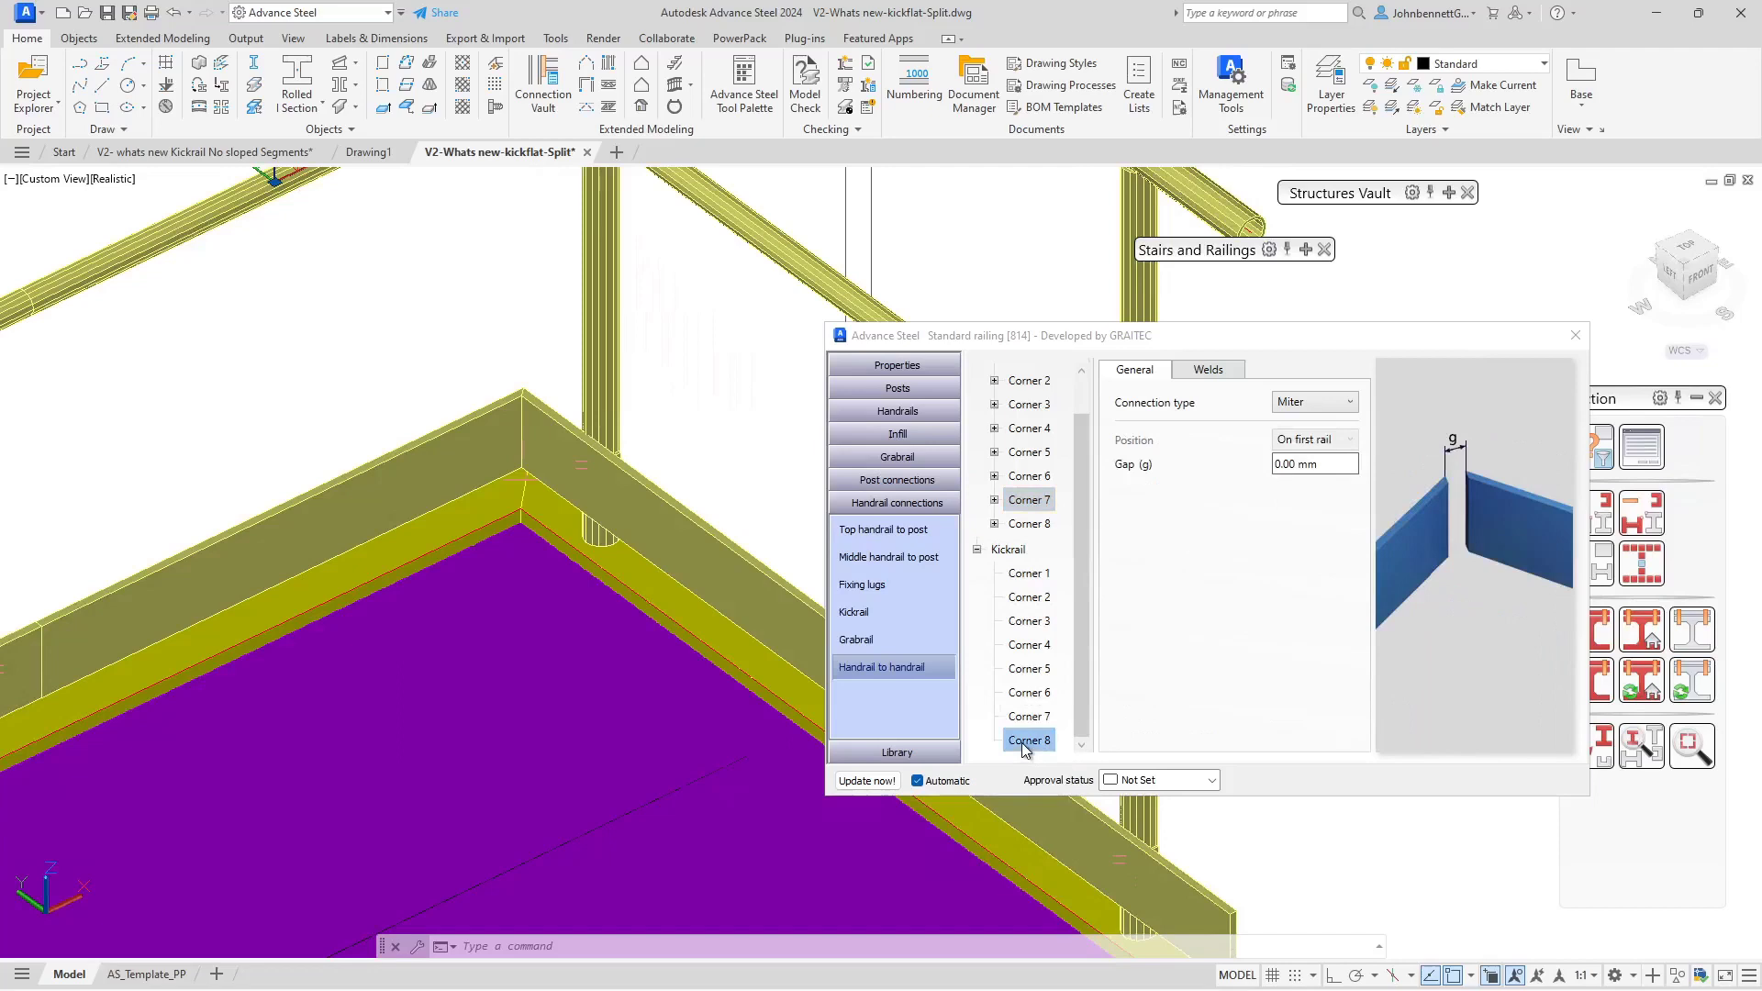
{"action": "left_click", "coordinate": [1284, 410]}
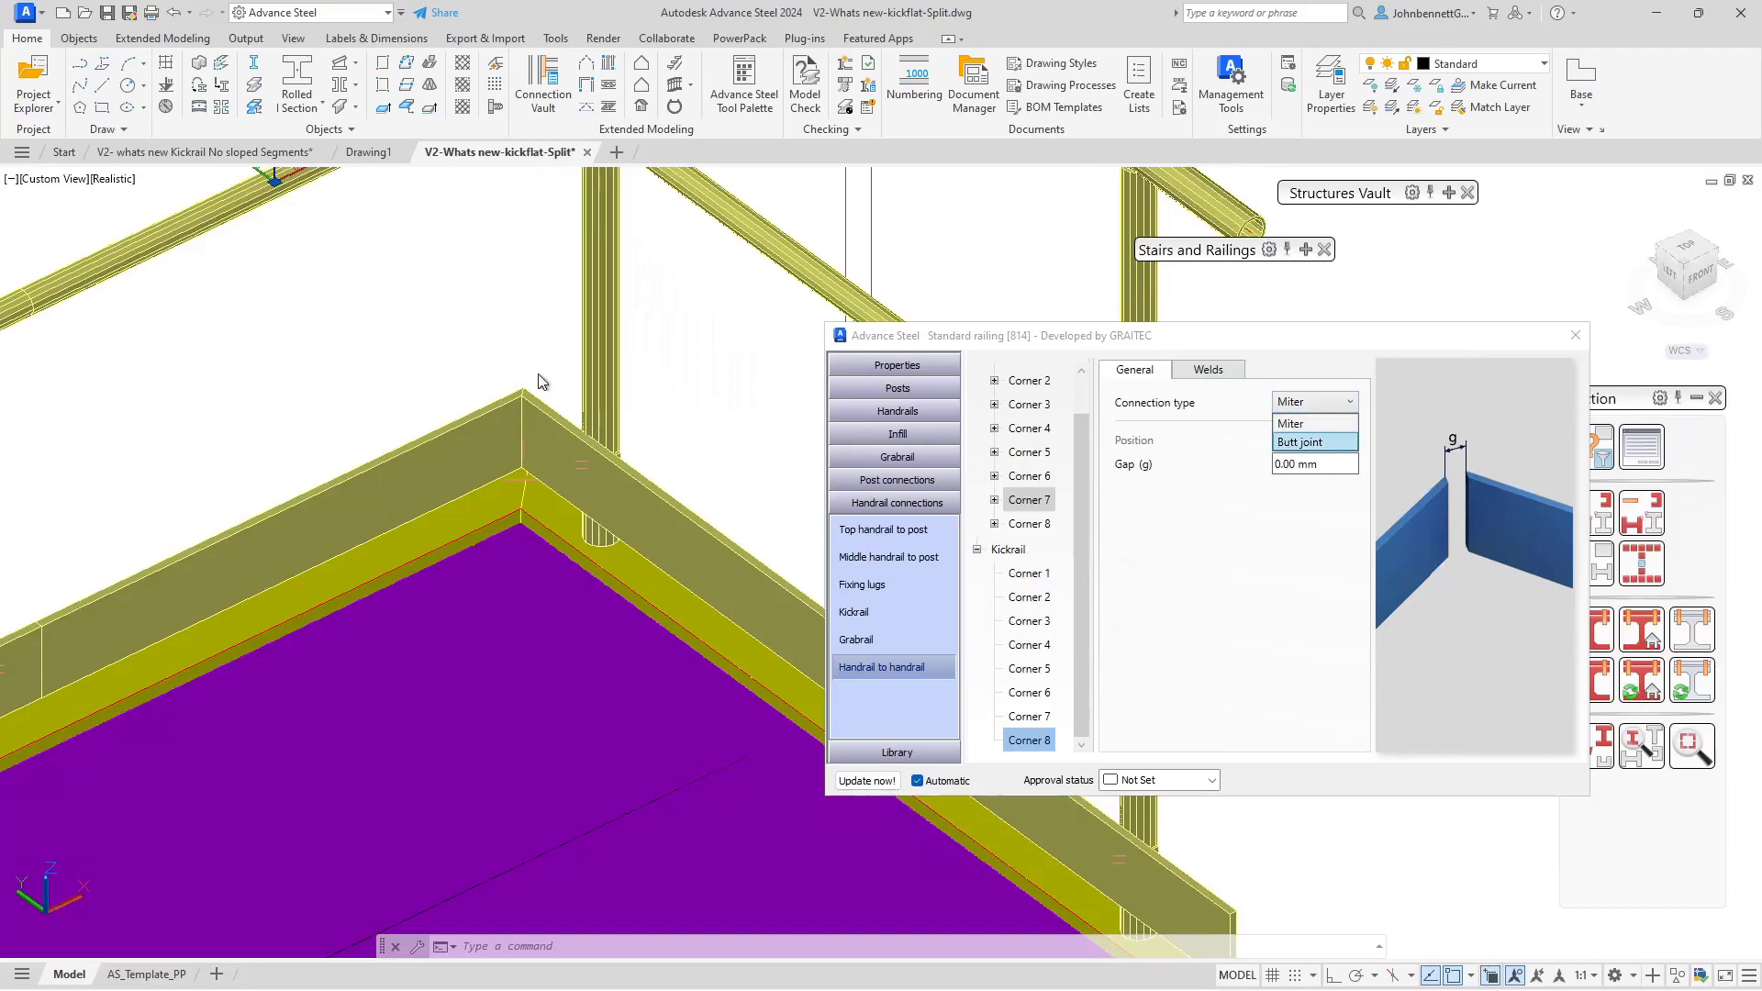
{"action": "left_click", "coordinate": [483, 380]}
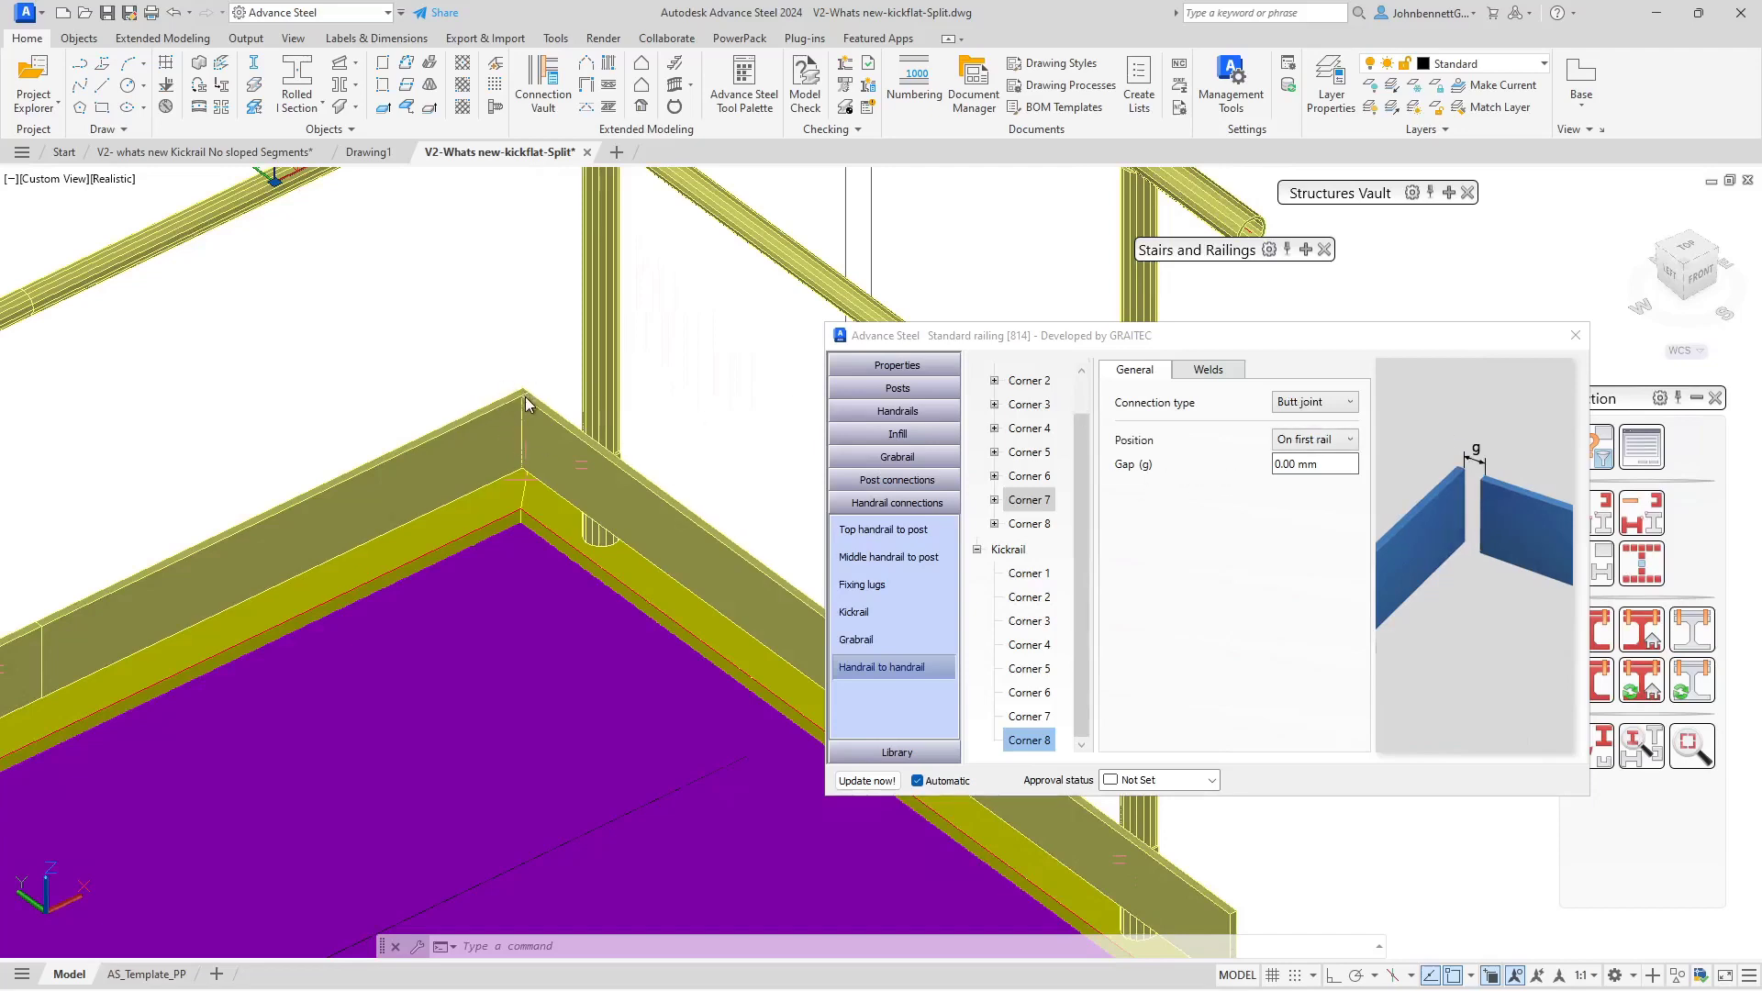
{"action": "left_click", "coordinate": [1307, 441]}
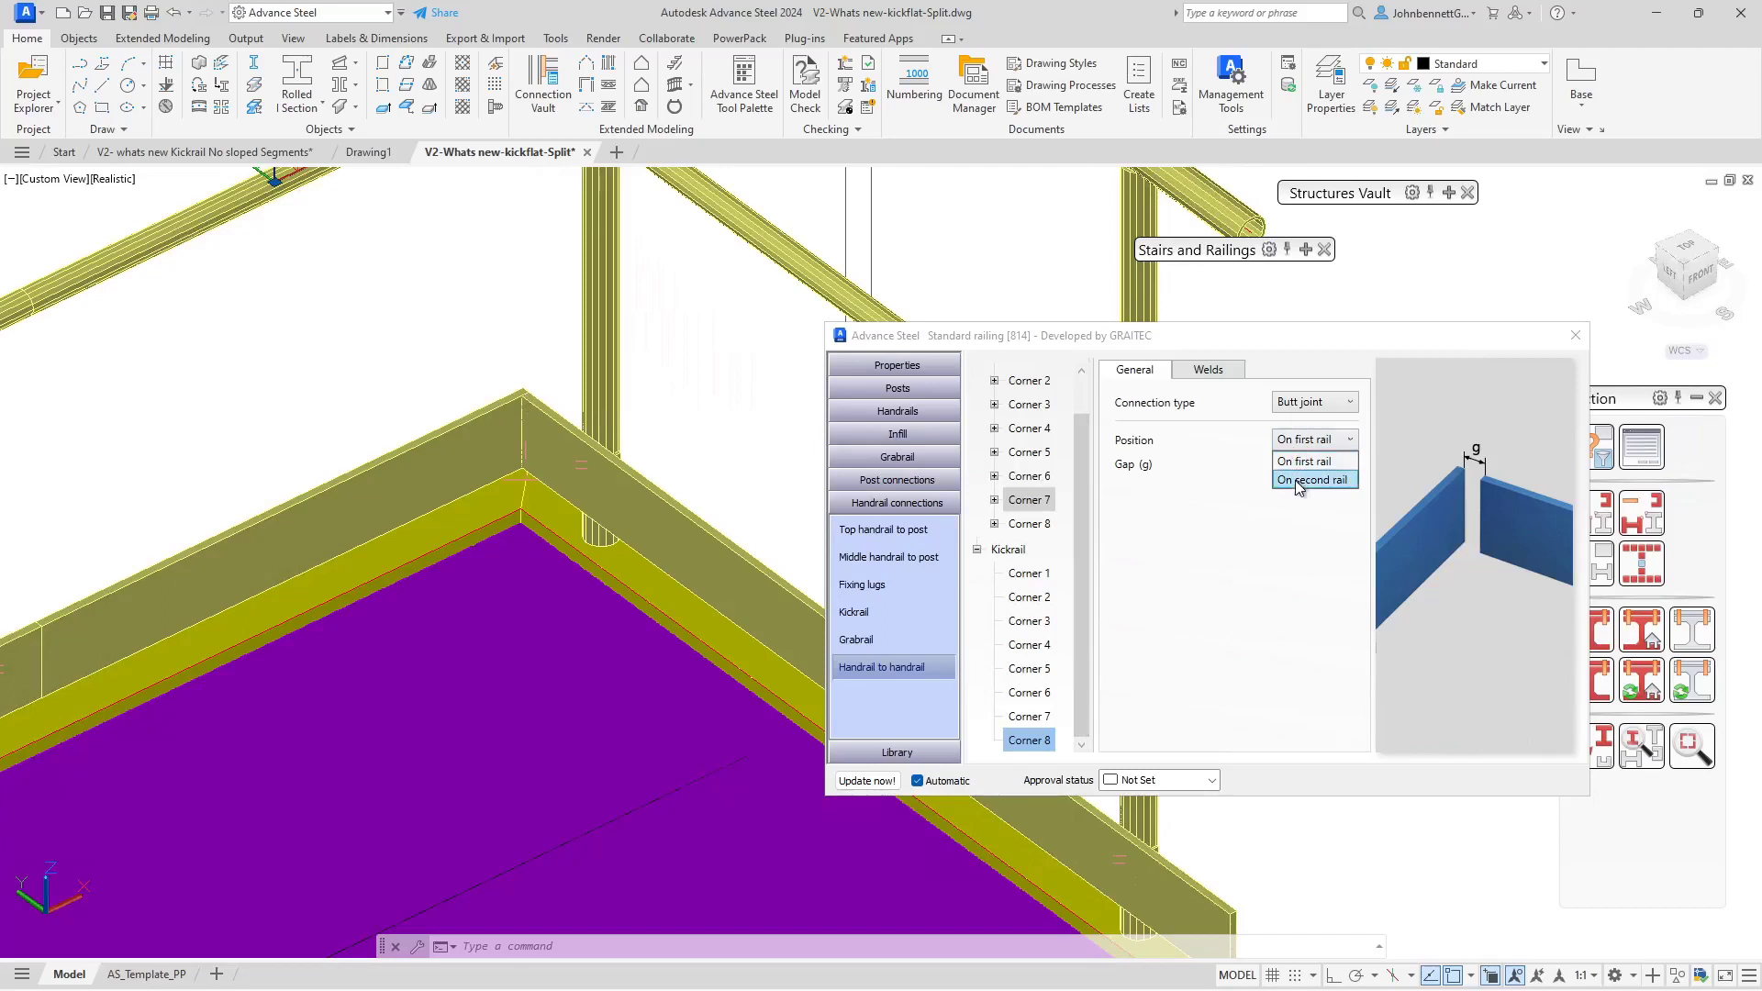
{"action": "left_click", "coordinate": [491, 366]}
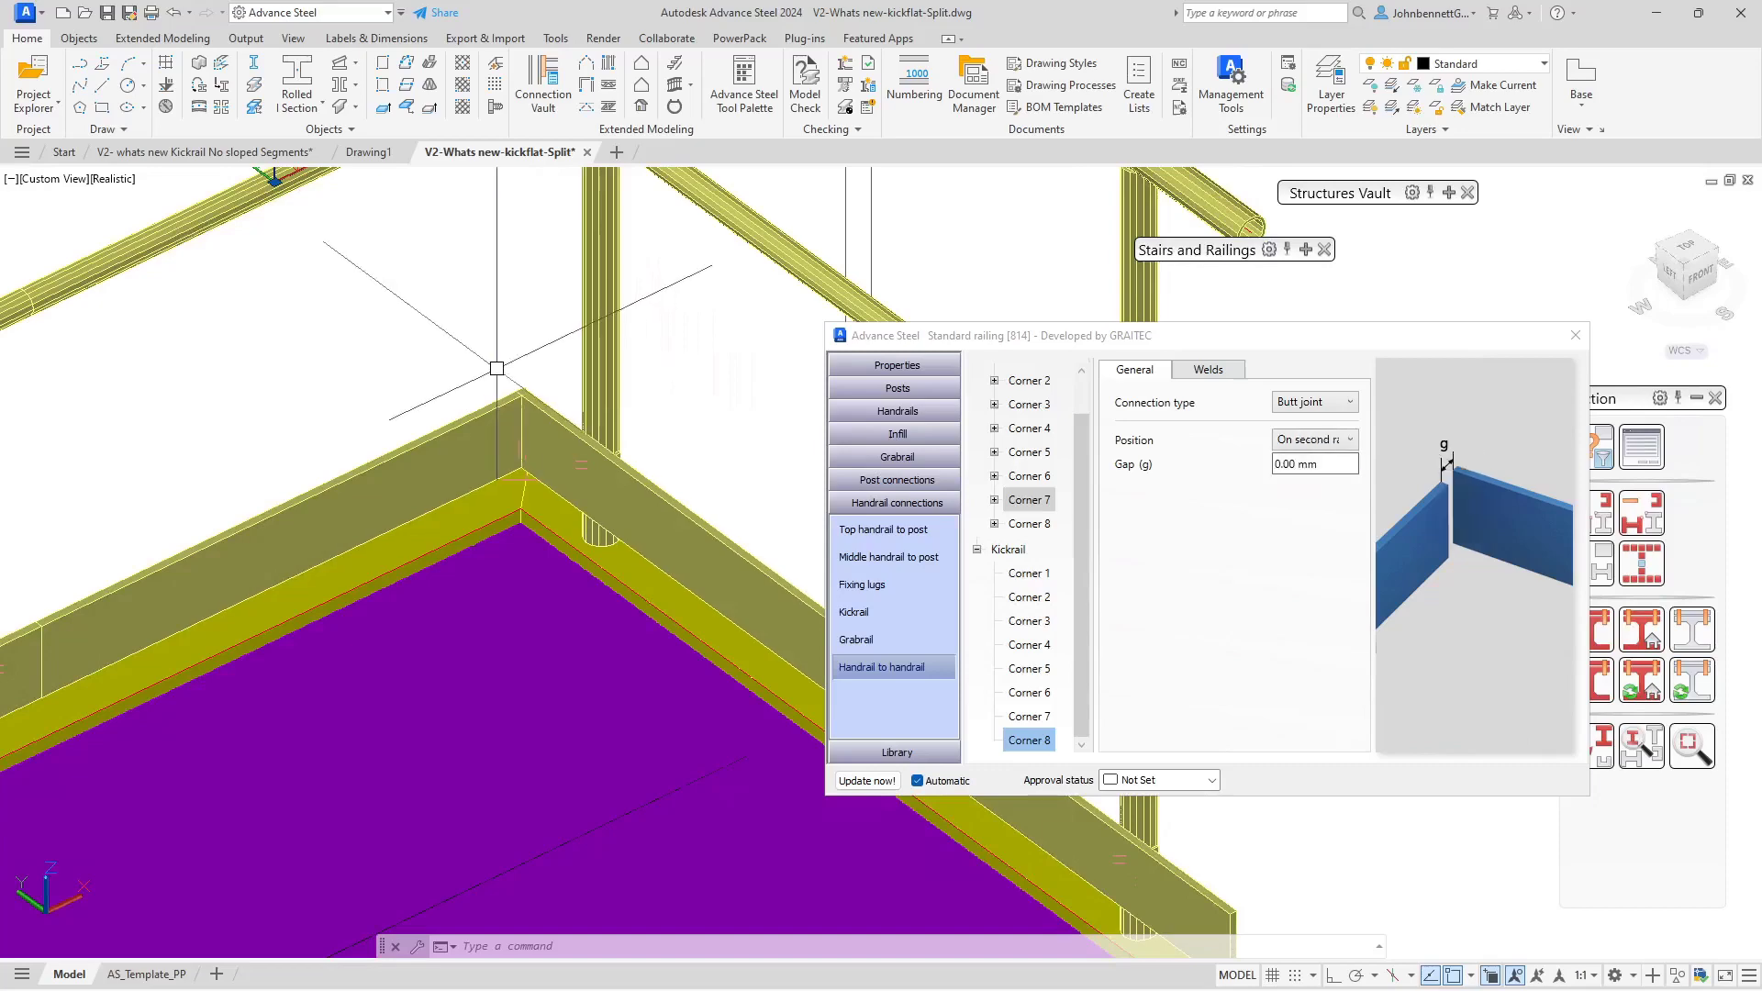
{"action": "scroll", "coordinate": [496, 373], "scroll_direction": "up", "scroll_amount": 4}
{"action": "scroll", "coordinate": [395, 230], "scroll_direction": "up", "scroll_amount": 5}
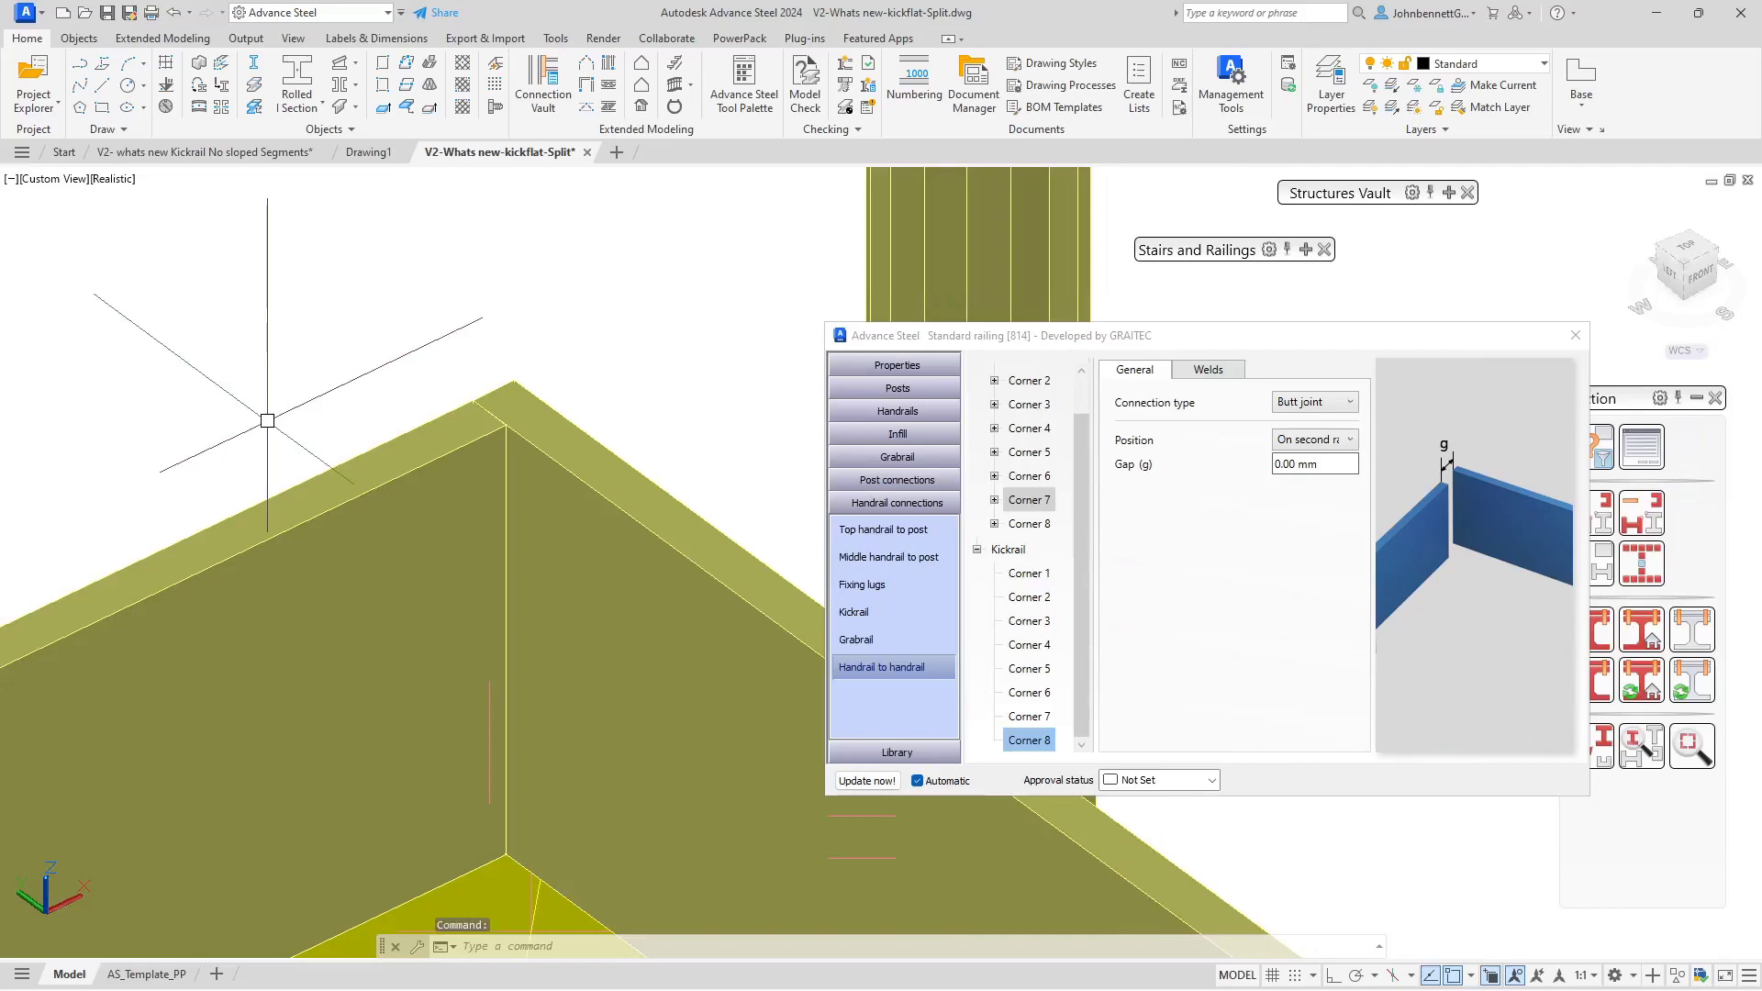
Step: Enter a 10 mm Gap (g) for kickrail Corner 8
{"action": "double_click", "coordinate": [1303, 468]}
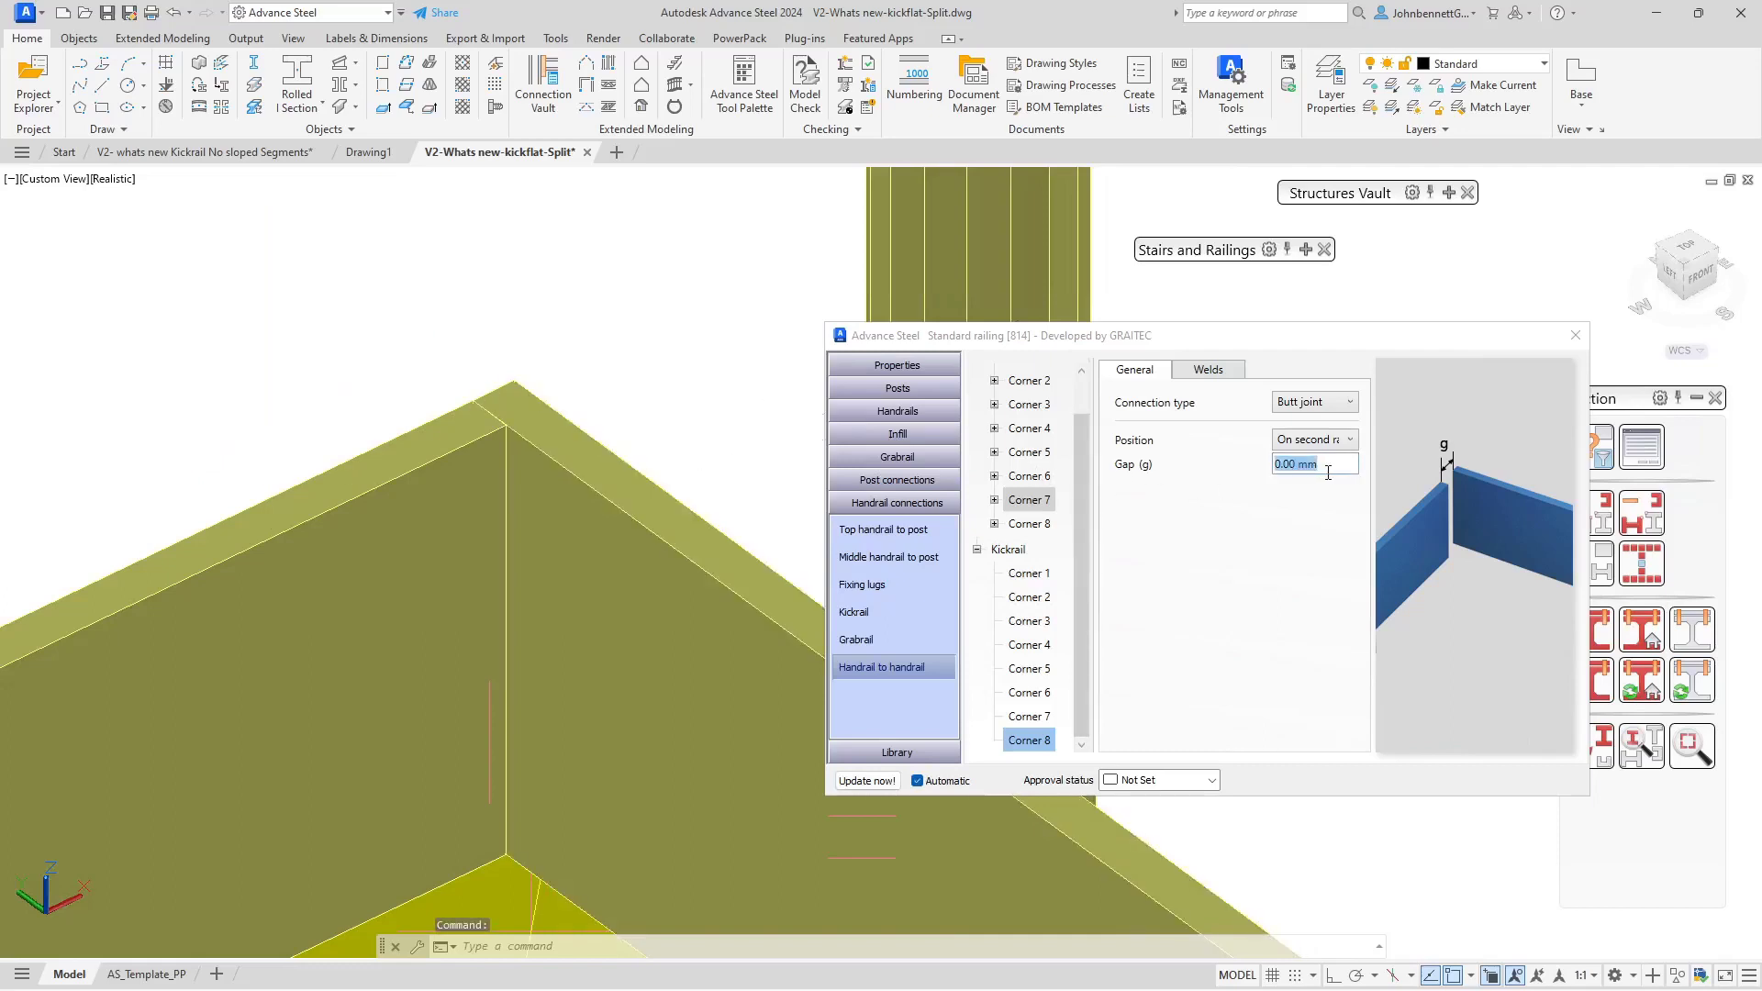
{"action": "type", "text": "1"}
{"action": "type", "text": "0"}
{"action": "key", "text": "Return"}
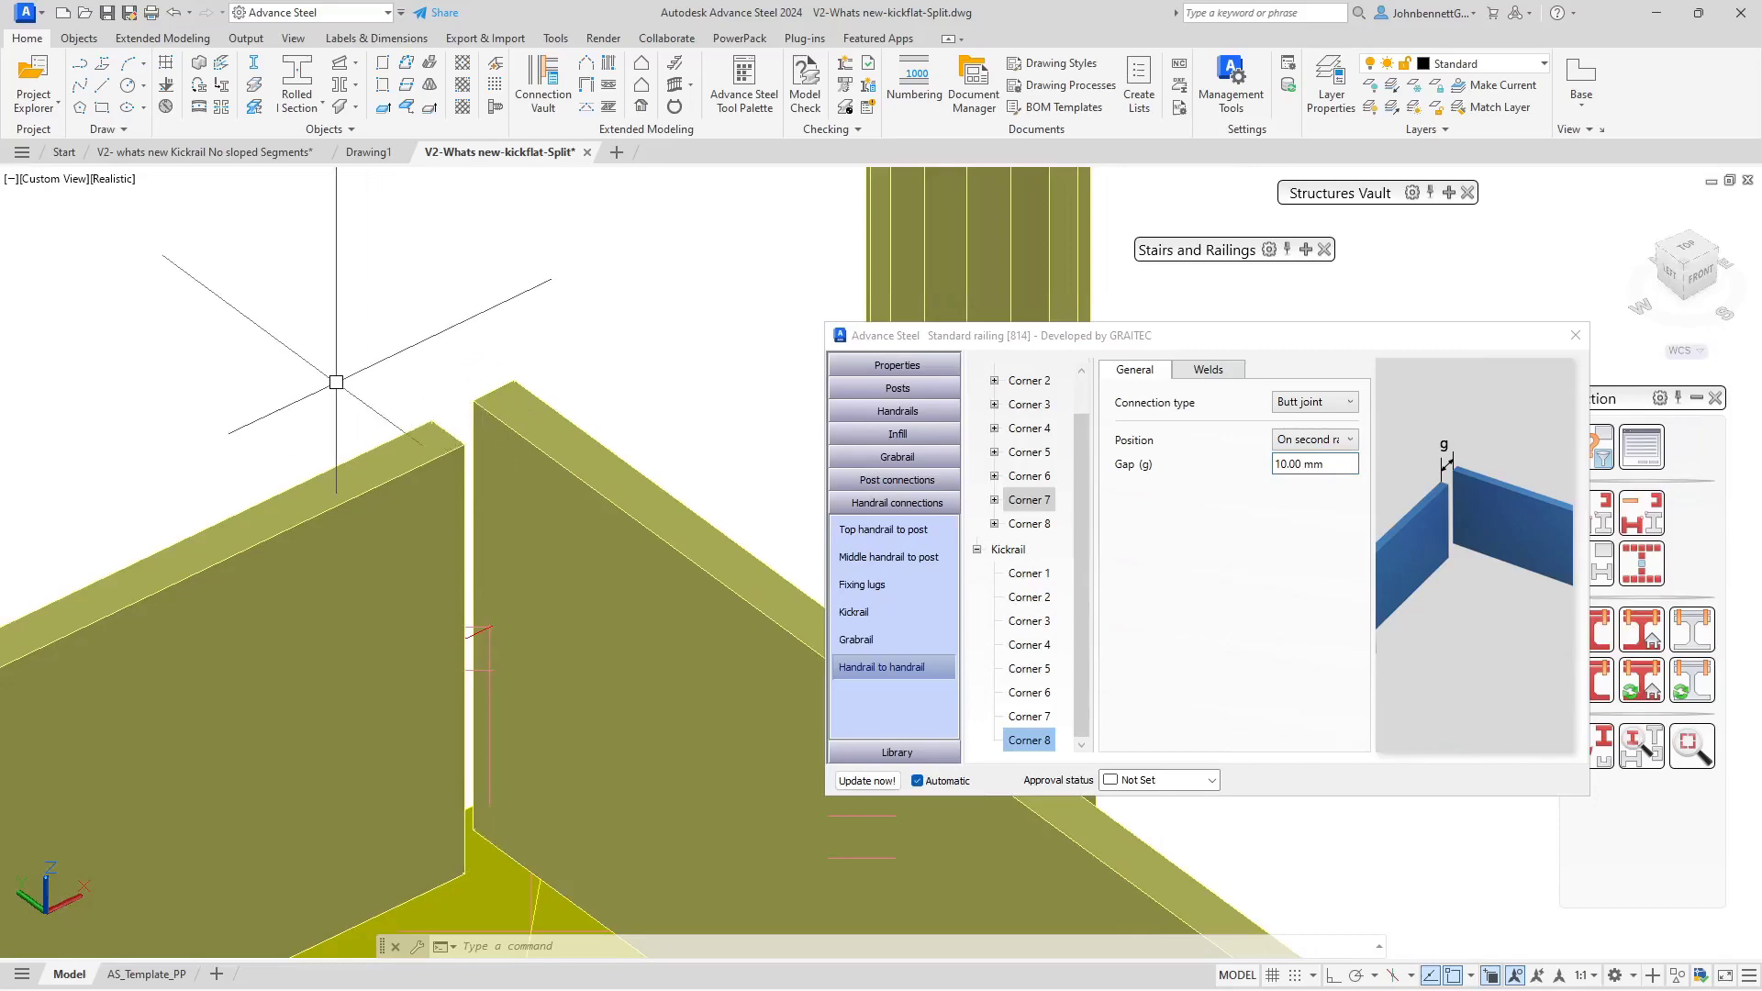
Step: Zoom out and pan to check the stair treads and the corner opening
{"action": "scroll", "coordinate": [184, 376], "scroll_direction": "down", "scroll_amount": 5}
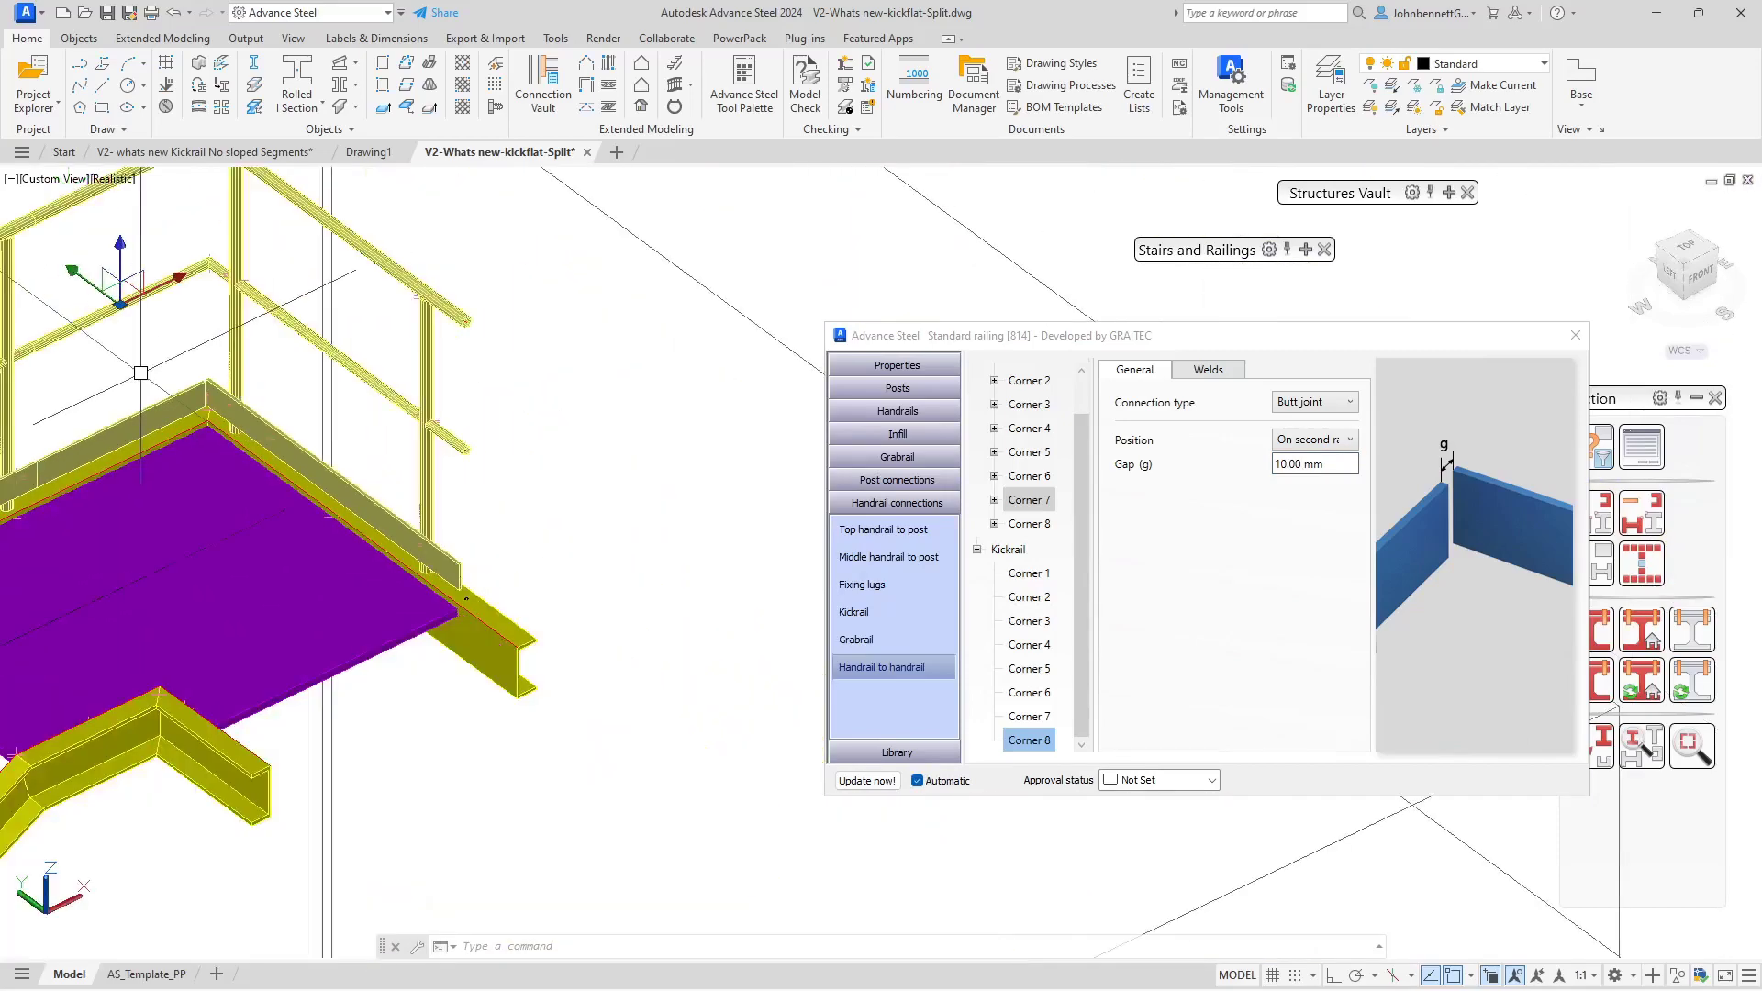
{"action": "middle_click_drag", "start_coordinate": [141, 372], "coordinate": [641, 175]}
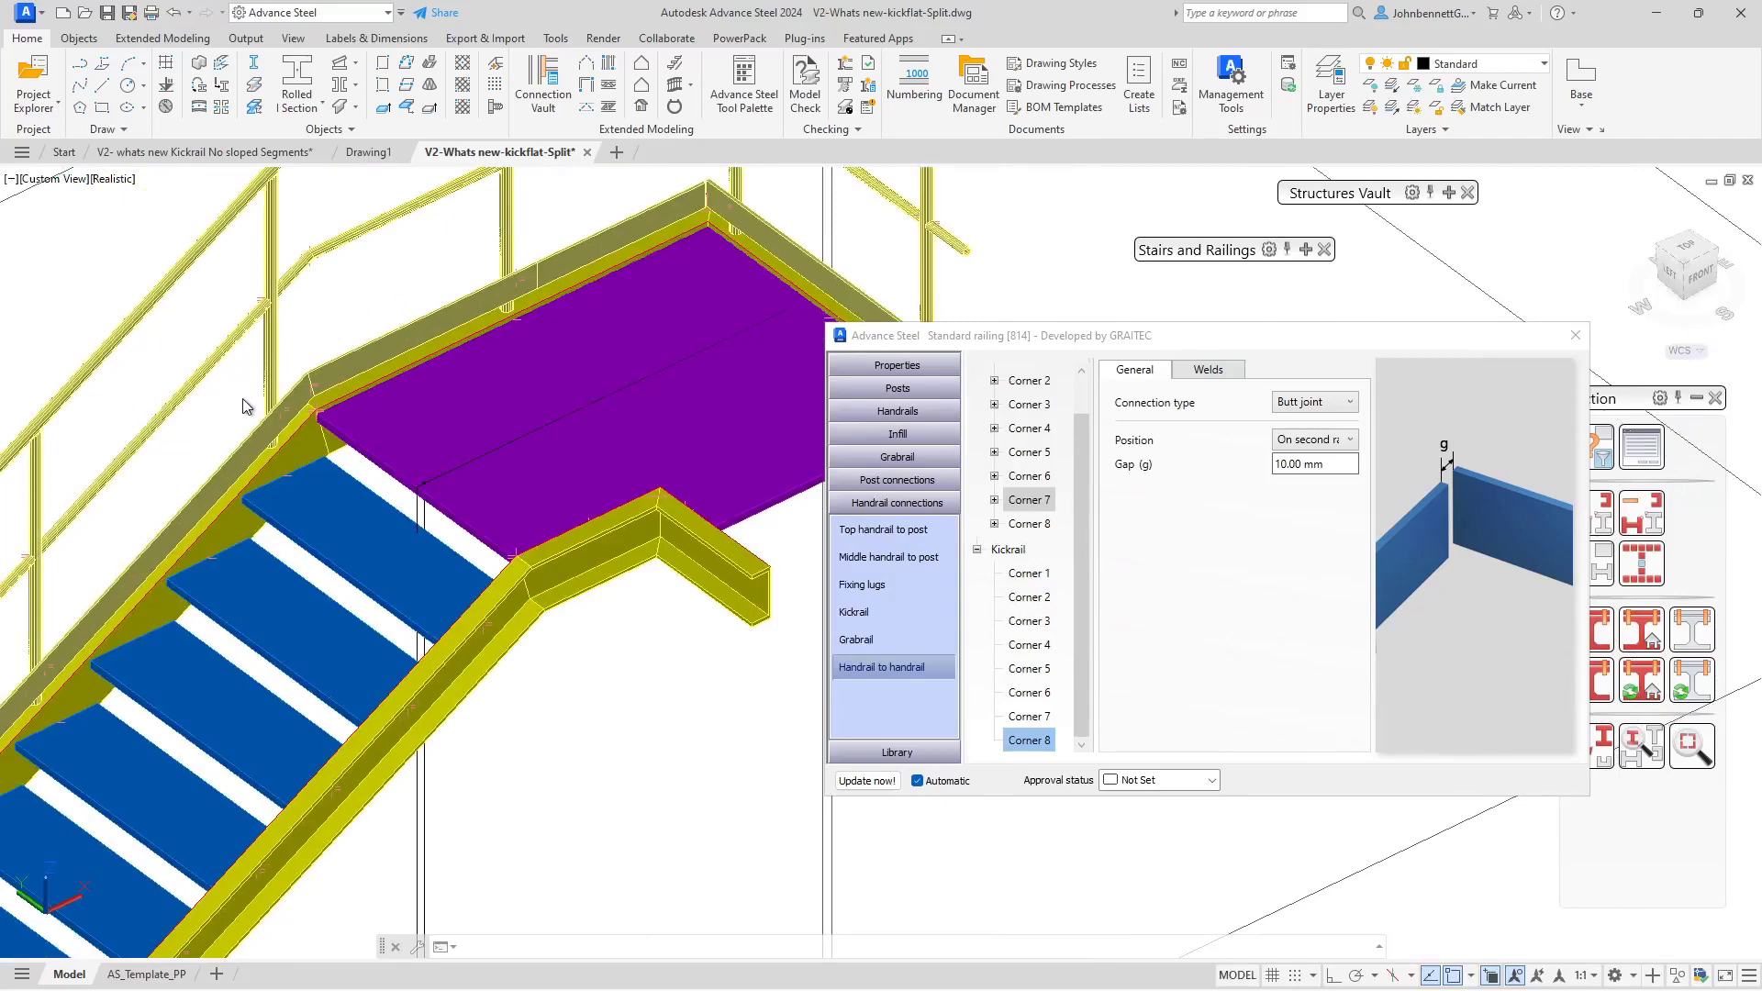
{"action": "key", "text": "p"}
{"action": "key", "text": "Return"}
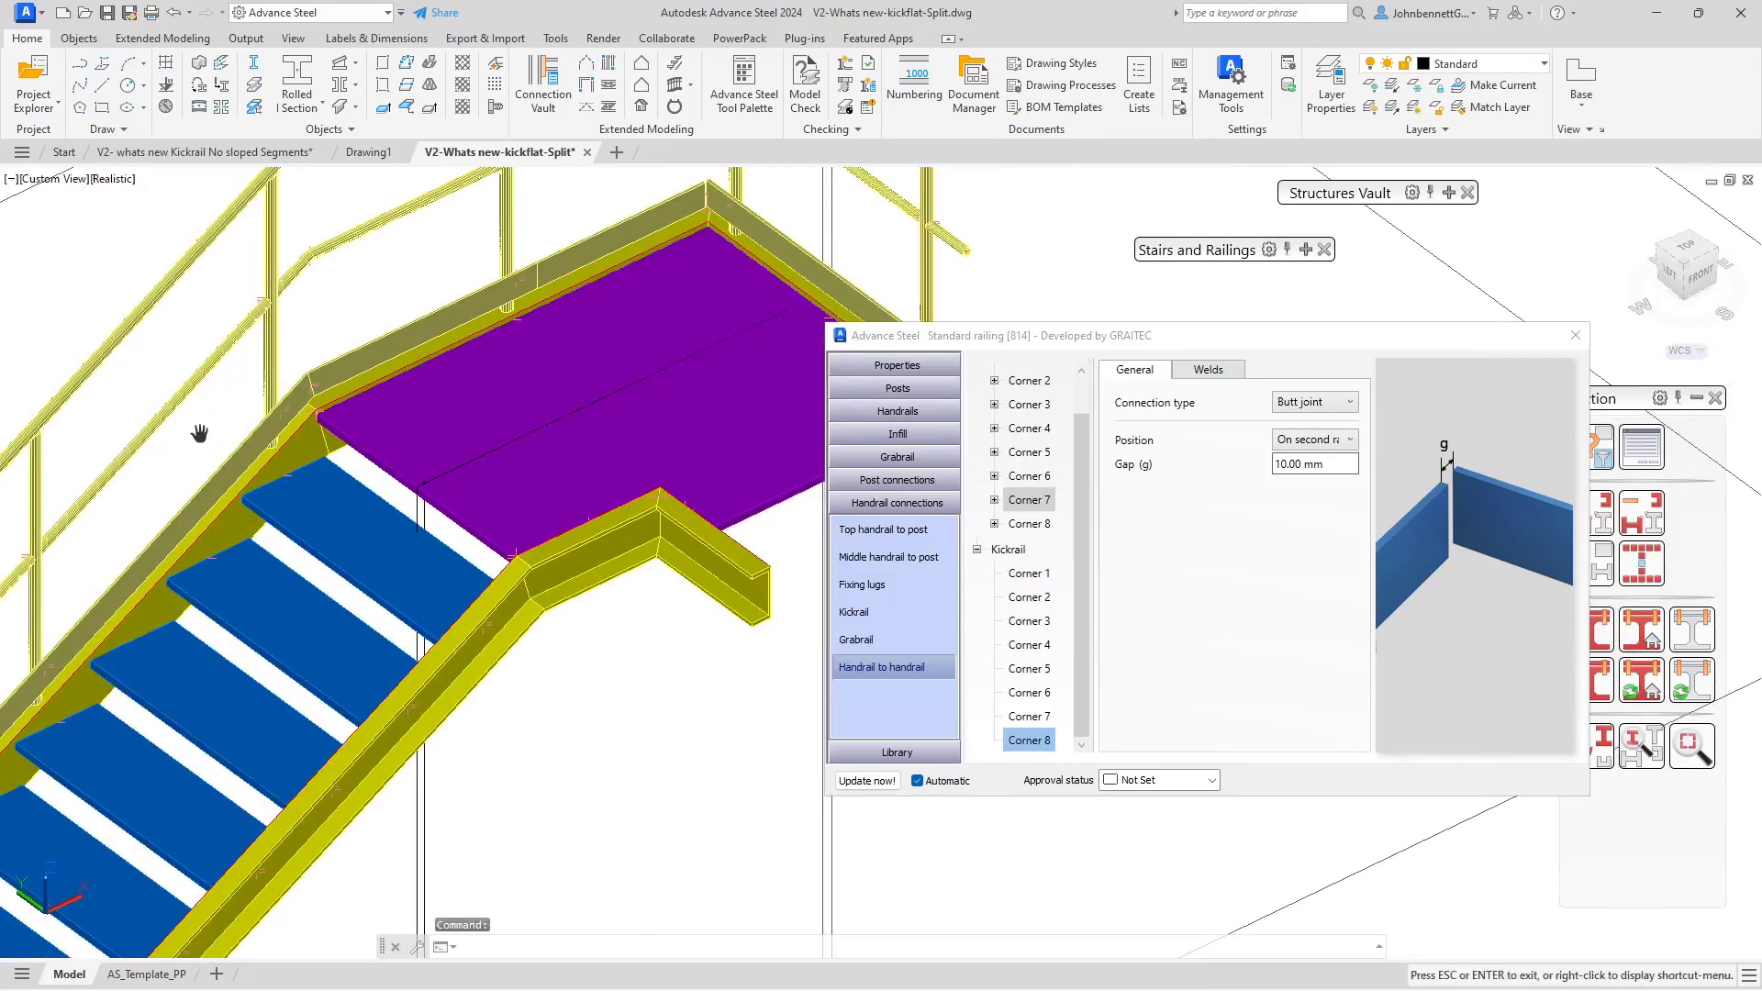
Step: Pan from the stair flight to the purple landing and zoom in on its other kickrail corner
{"action": "left_click_drag", "start_coordinate": [196, 432], "coordinate": [340, 338]}
{"action": "key", "text": "Escape"}
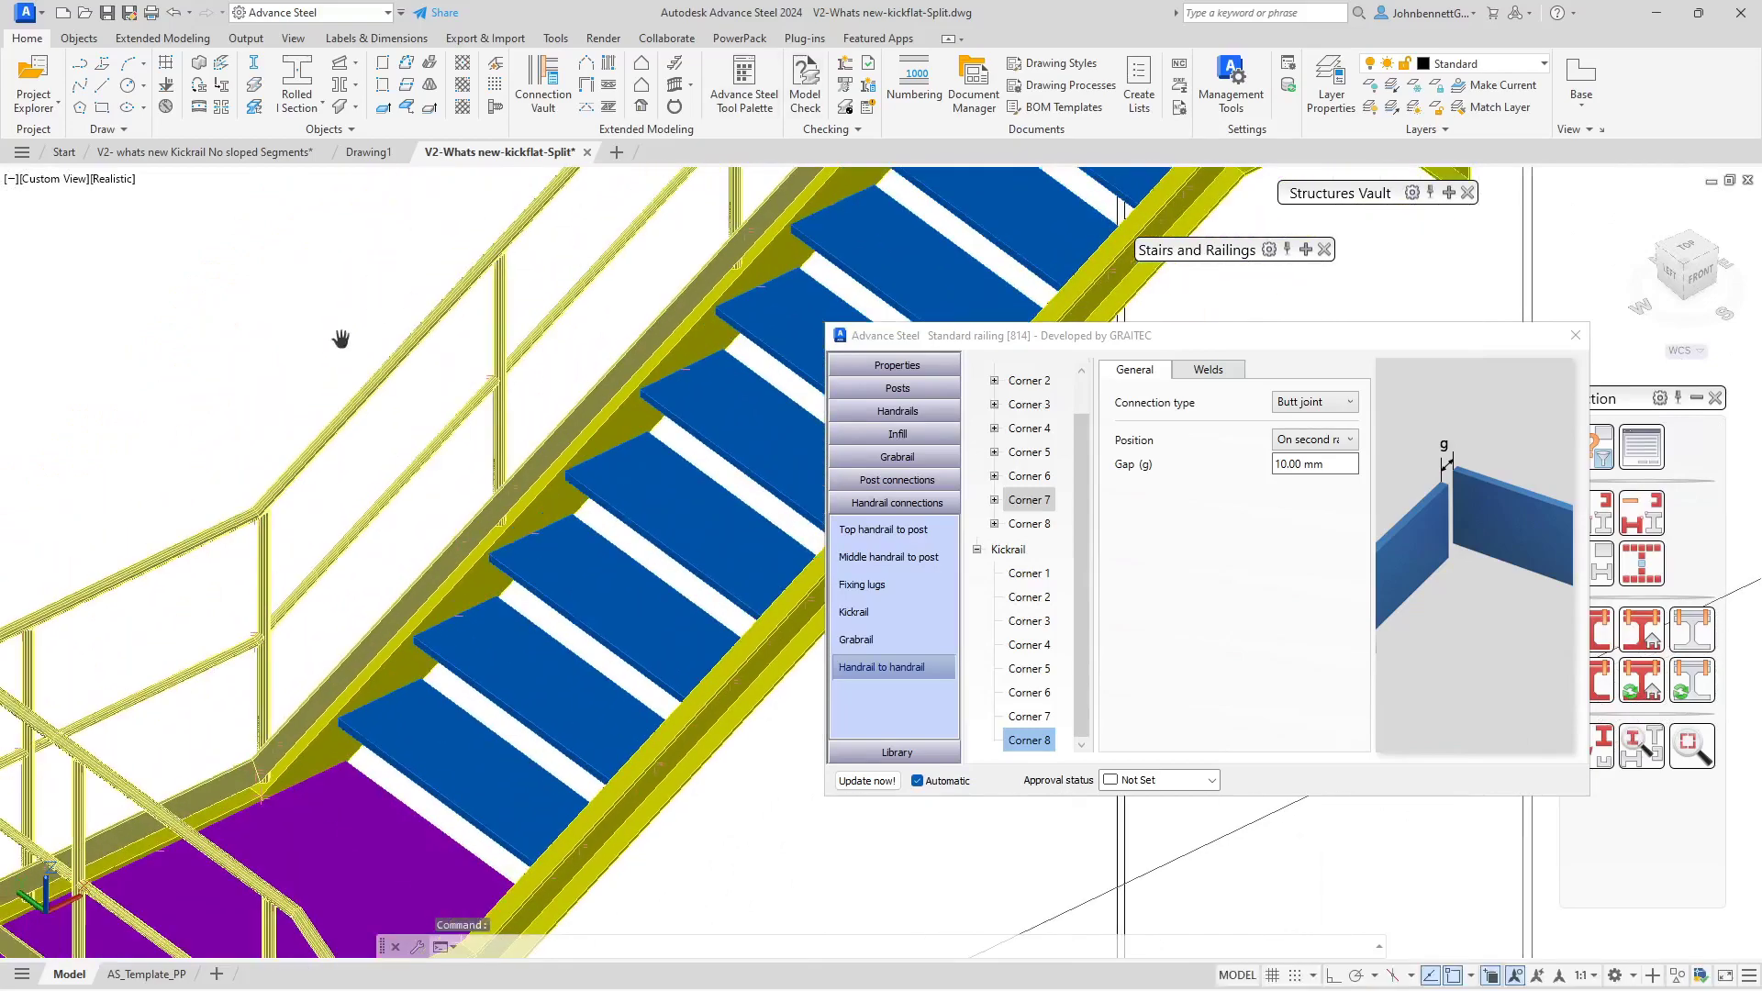
{"action": "left_click_drag", "start_coordinate": [150, 657], "coordinate": [323, 495]}
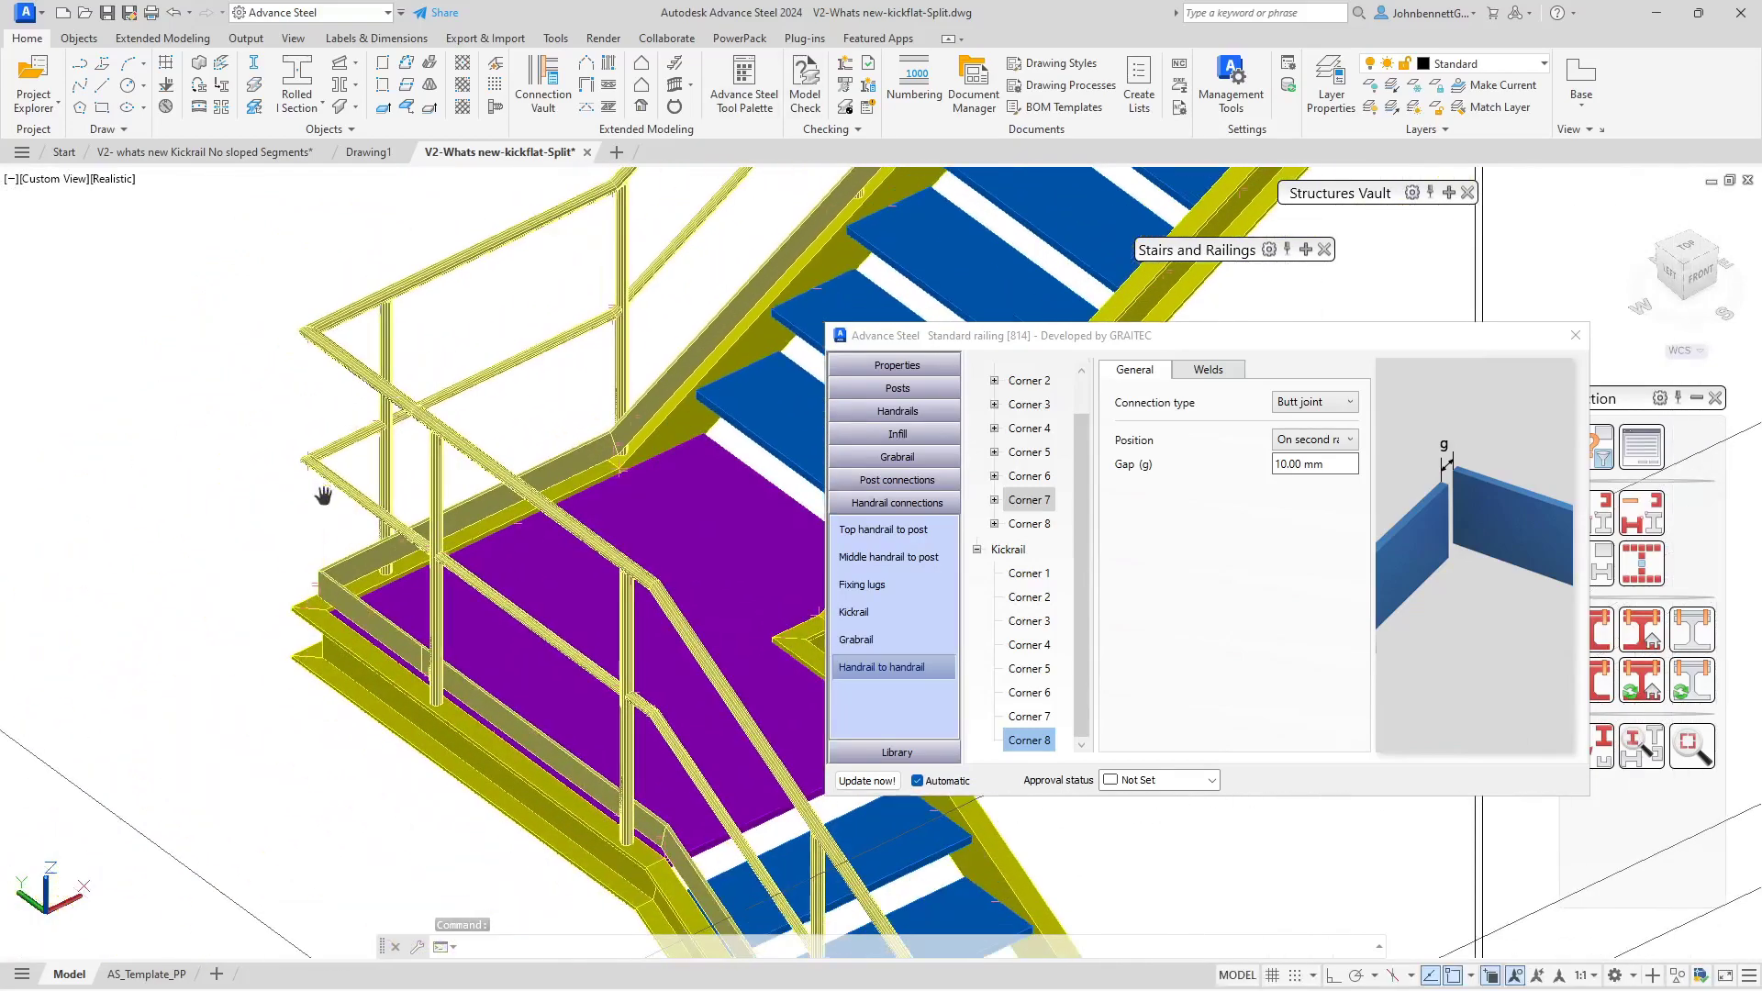
{"action": "scroll", "coordinate": [312, 573], "scroll_direction": "up", "scroll_amount": 6}
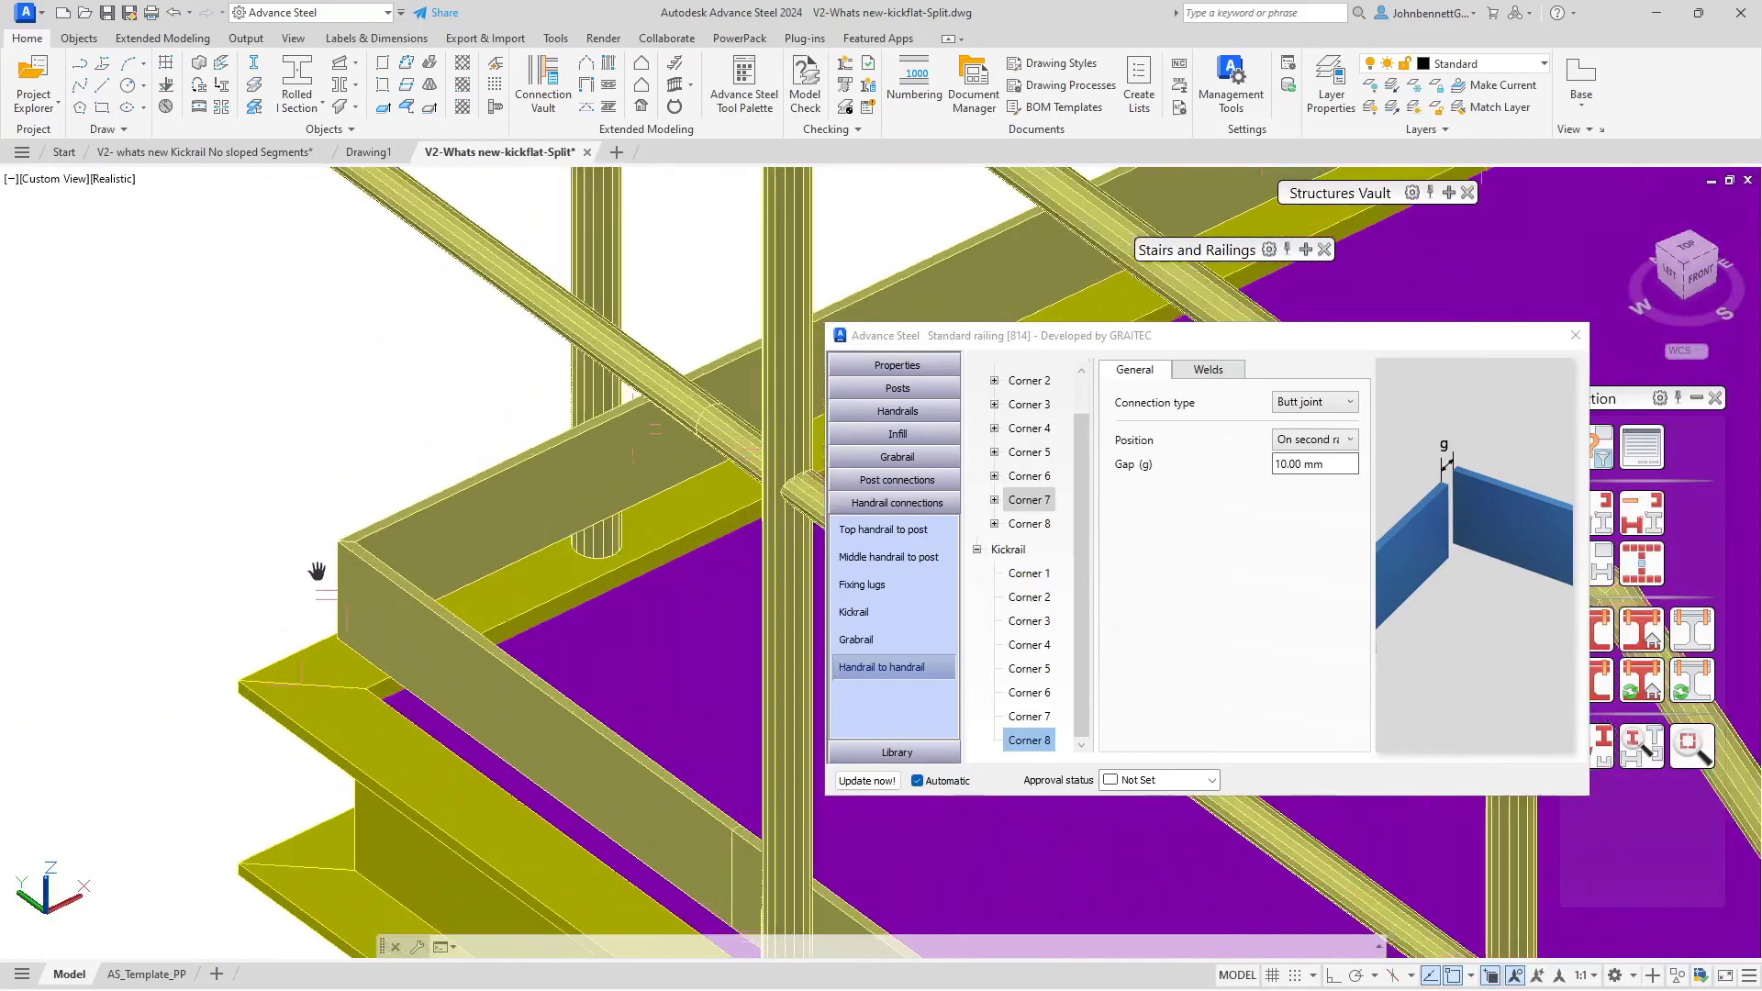
{"action": "scroll", "coordinate": [316, 572], "scroll_direction": "up", "scroll_amount": 3}
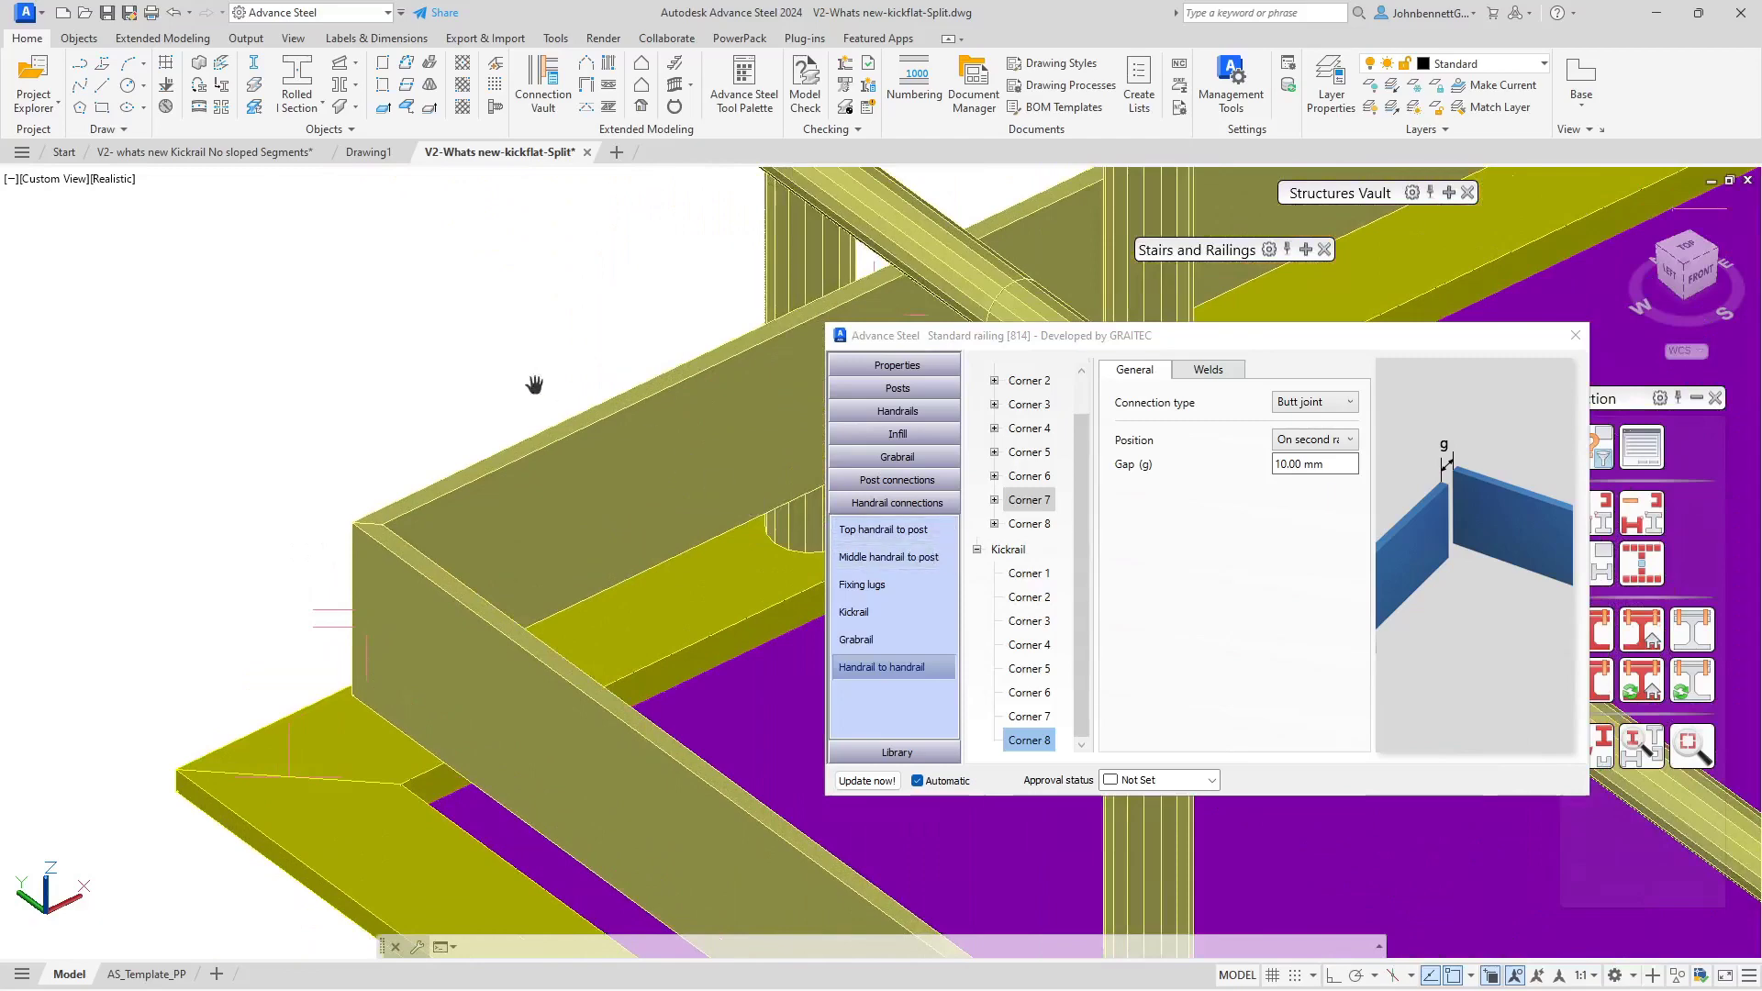
{"action": "scroll", "coordinate": [477, 376], "scroll_direction": "down", "scroll_amount": 5}
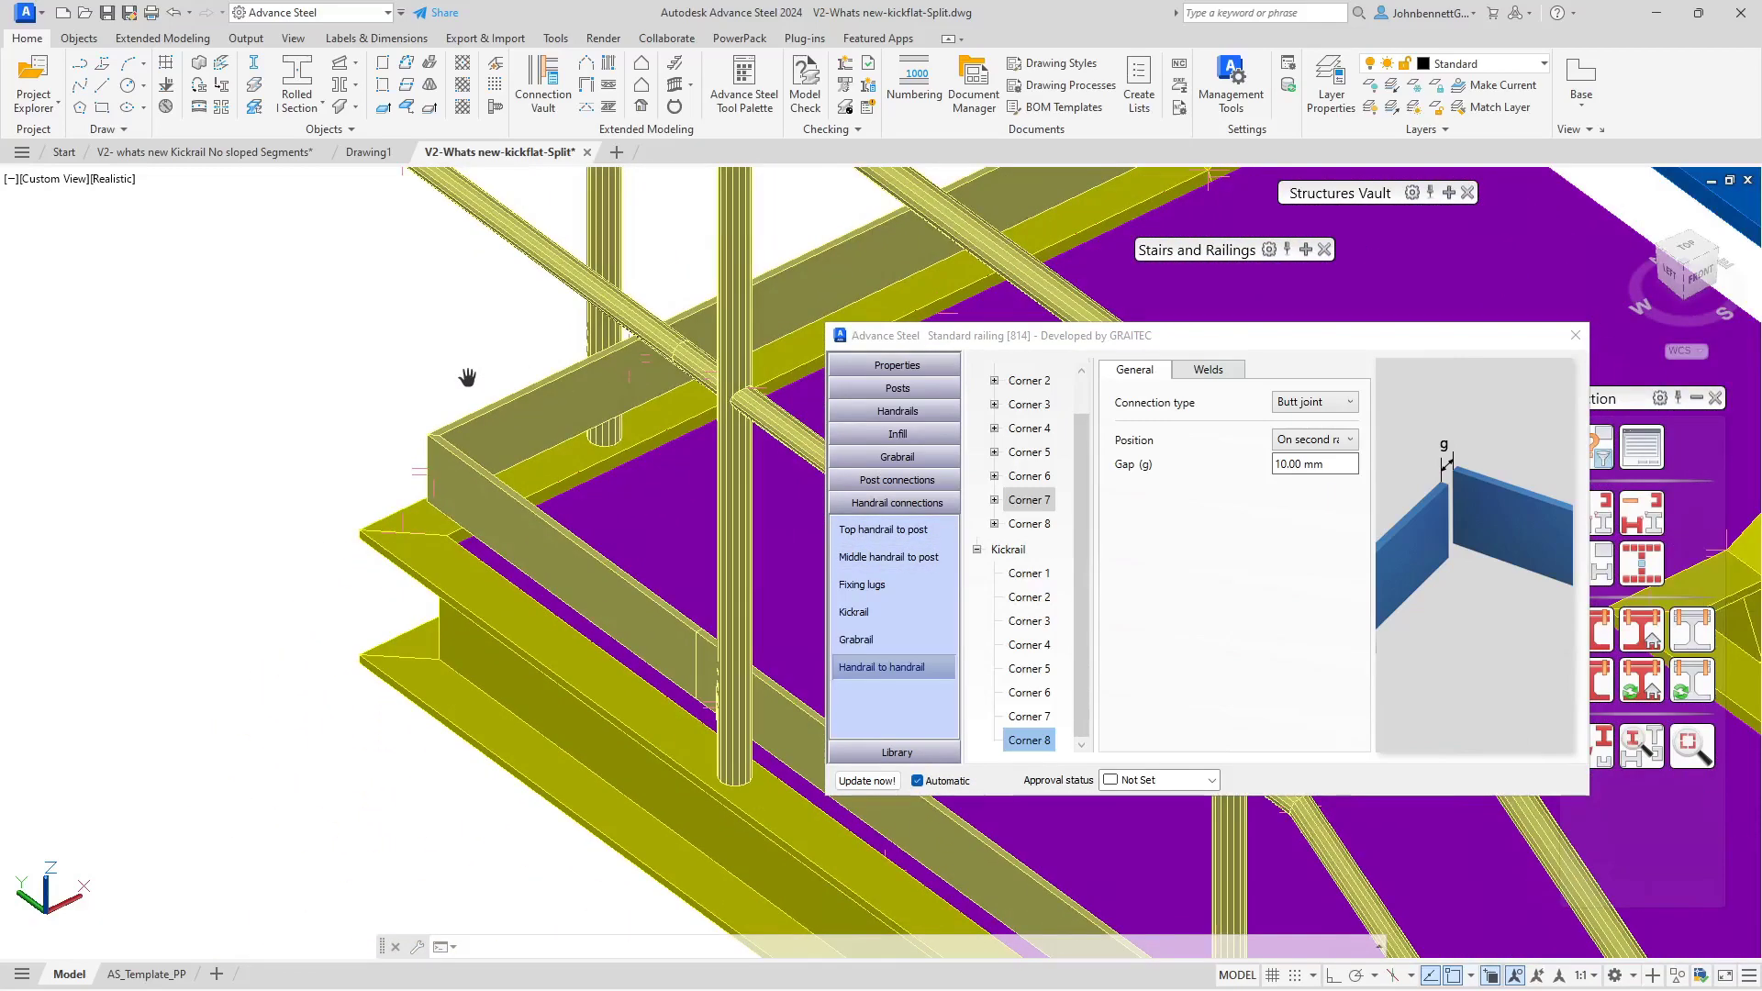
{"action": "scroll", "coordinate": [463, 372], "scroll_direction": "down", "scroll_amount": 3}
{"action": "scroll", "coordinate": [371, 383], "scroll_direction": "down", "scroll_amount": 1}
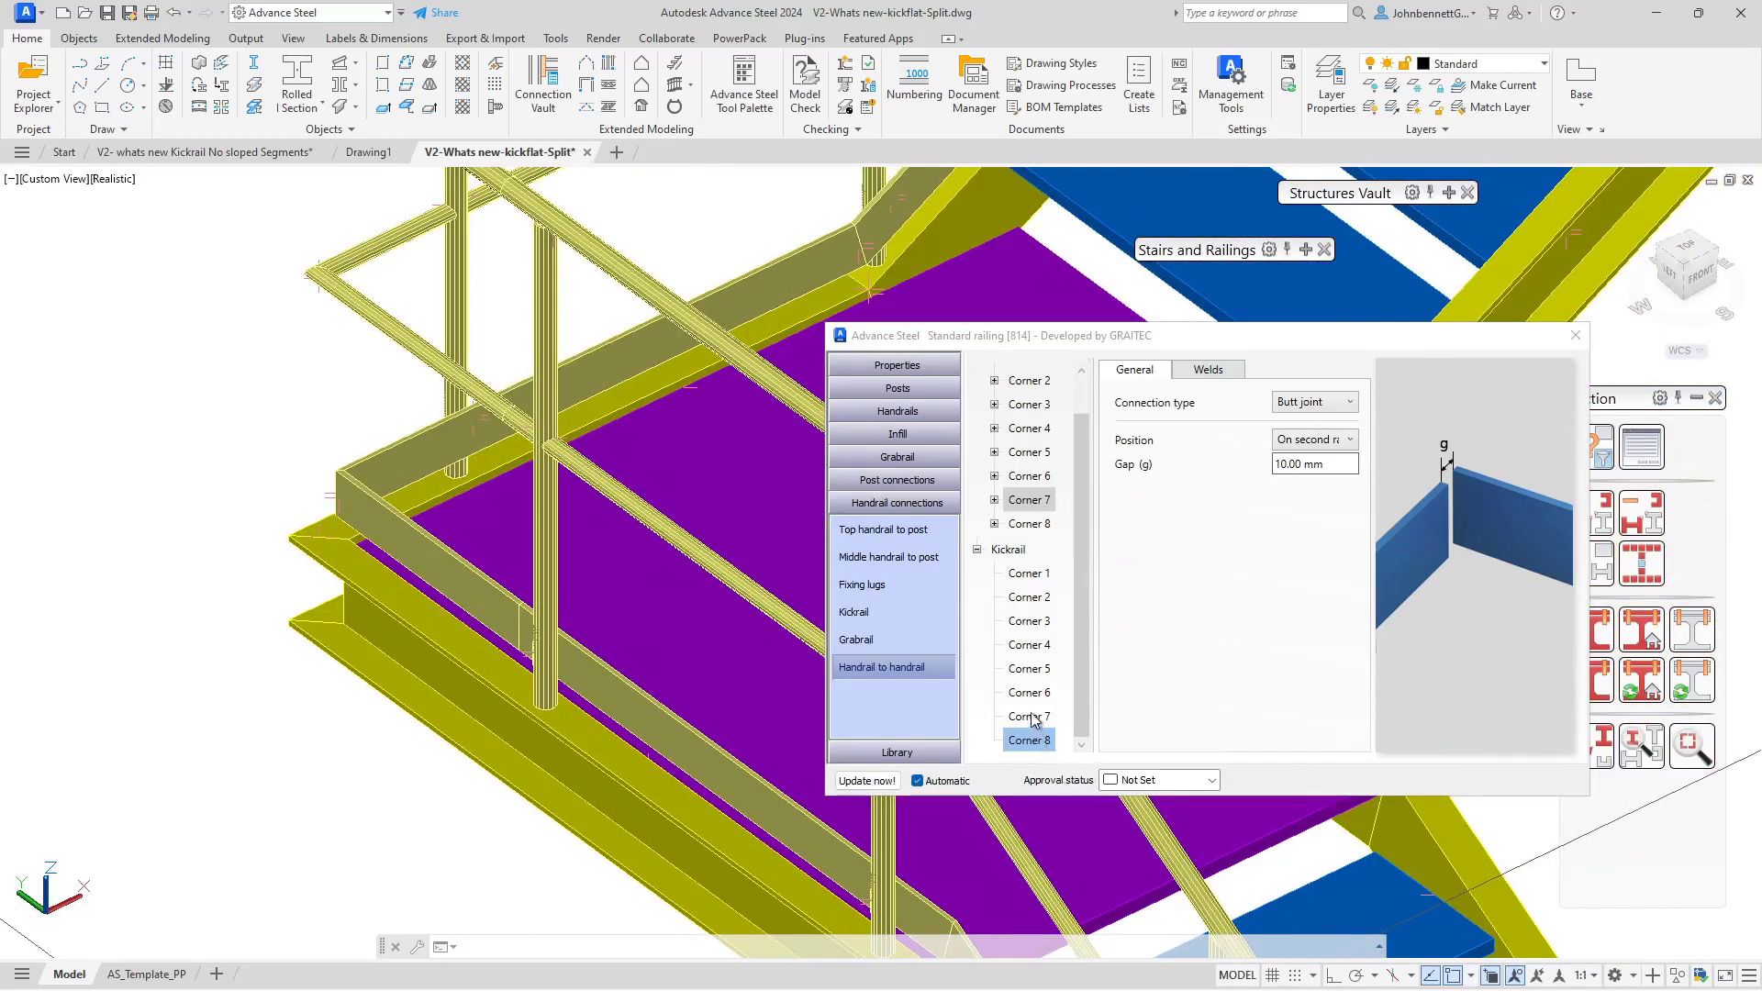
Step: Set Kickrail Corner 5's connection type to Butt joint with a 10 mm gap
{"action": "left_click", "coordinate": [1032, 670]}
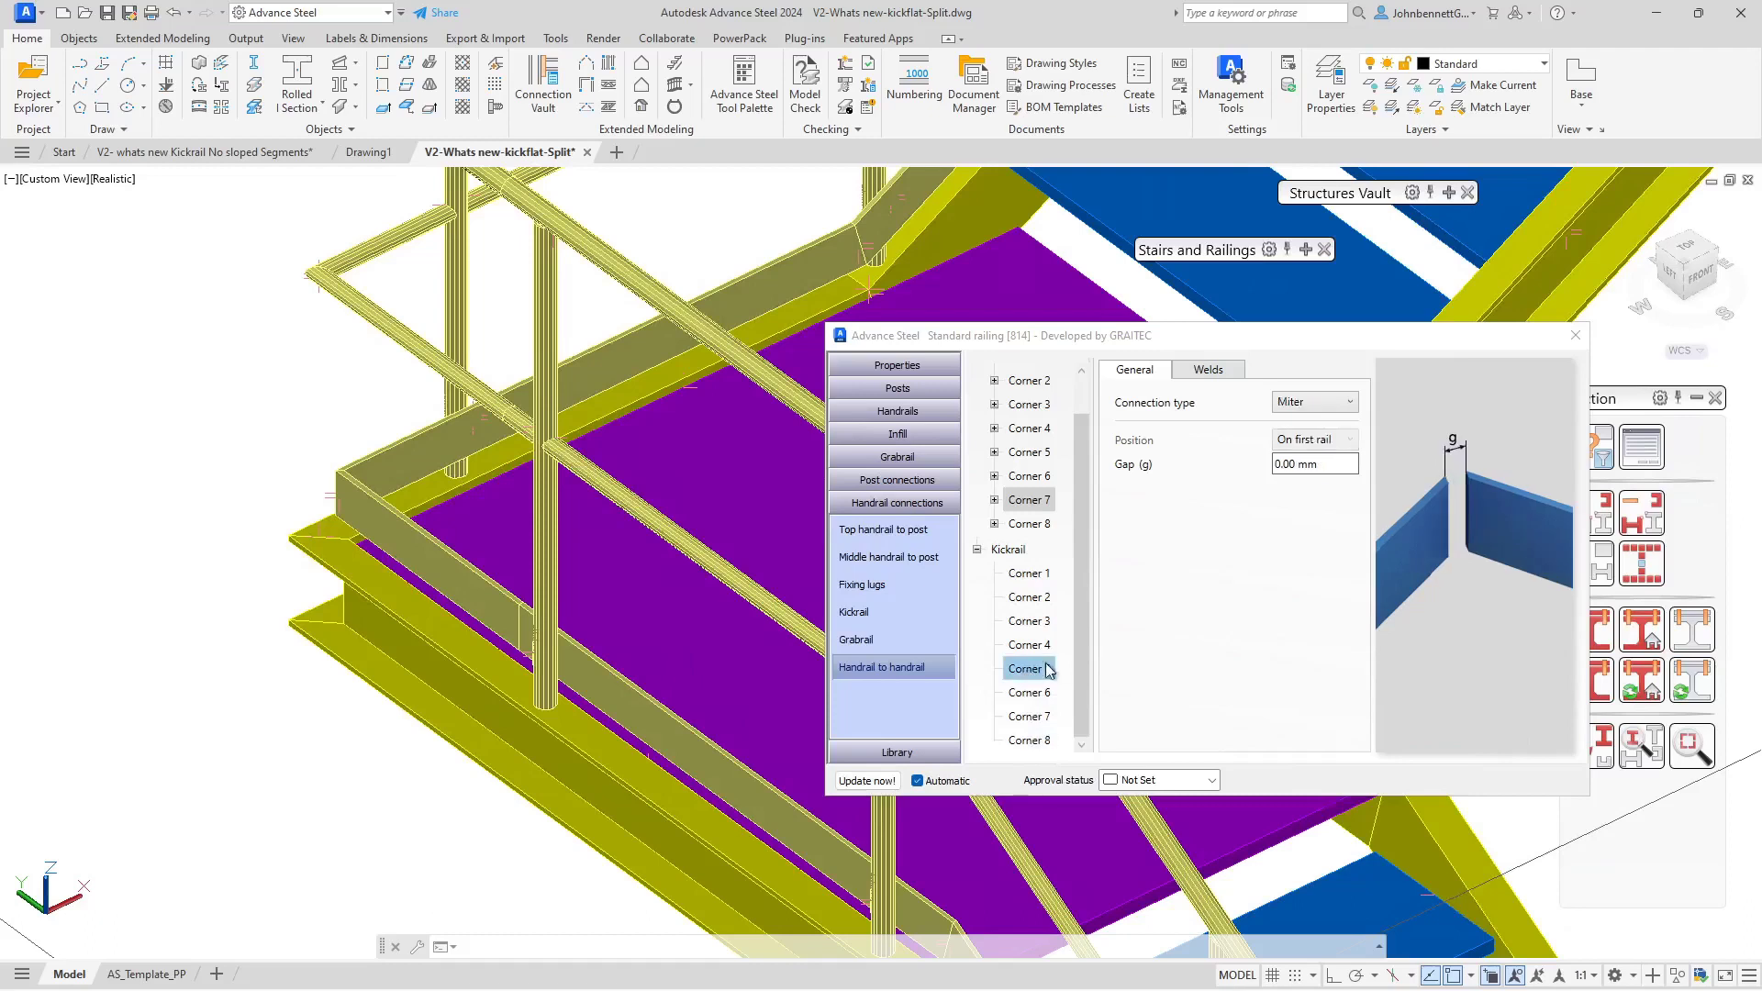
{"action": "left_click", "coordinate": [1304, 402]}
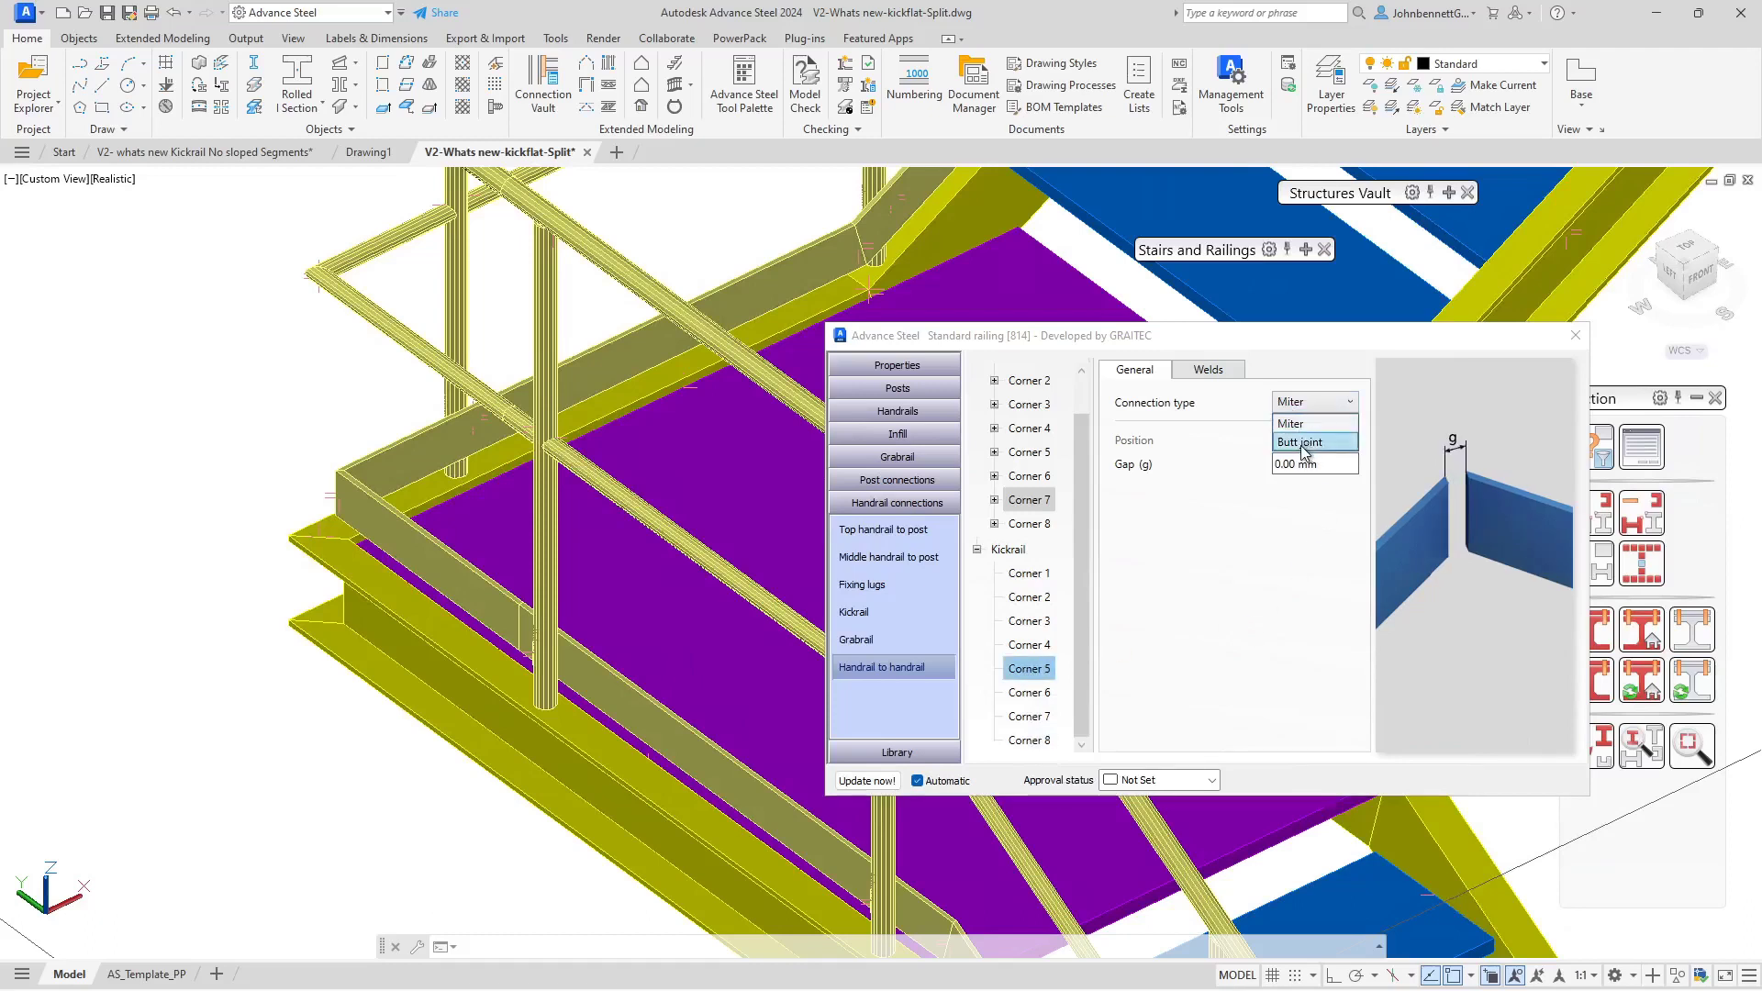
{"action": "left_click", "coordinate": [265, 485]}
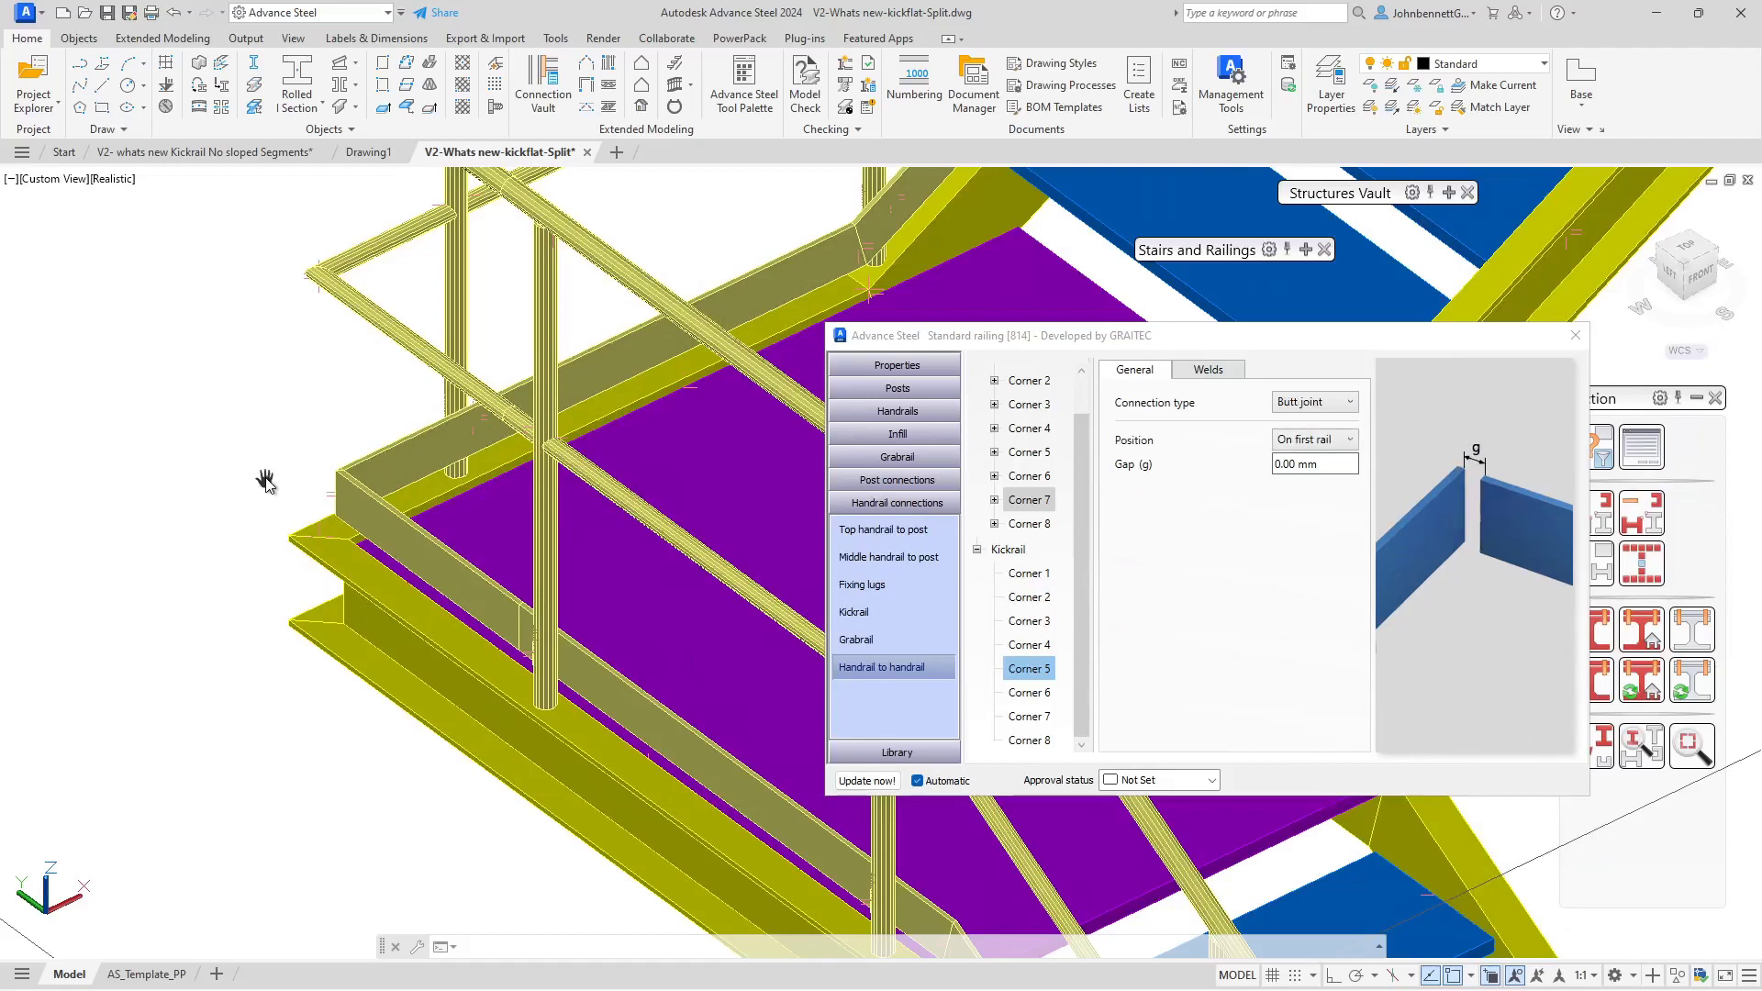
{"action": "left_click", "coordinate": [1326, 466]}
{"action": "type", "text": "10"}
{"action": "key", "text": "Return"}
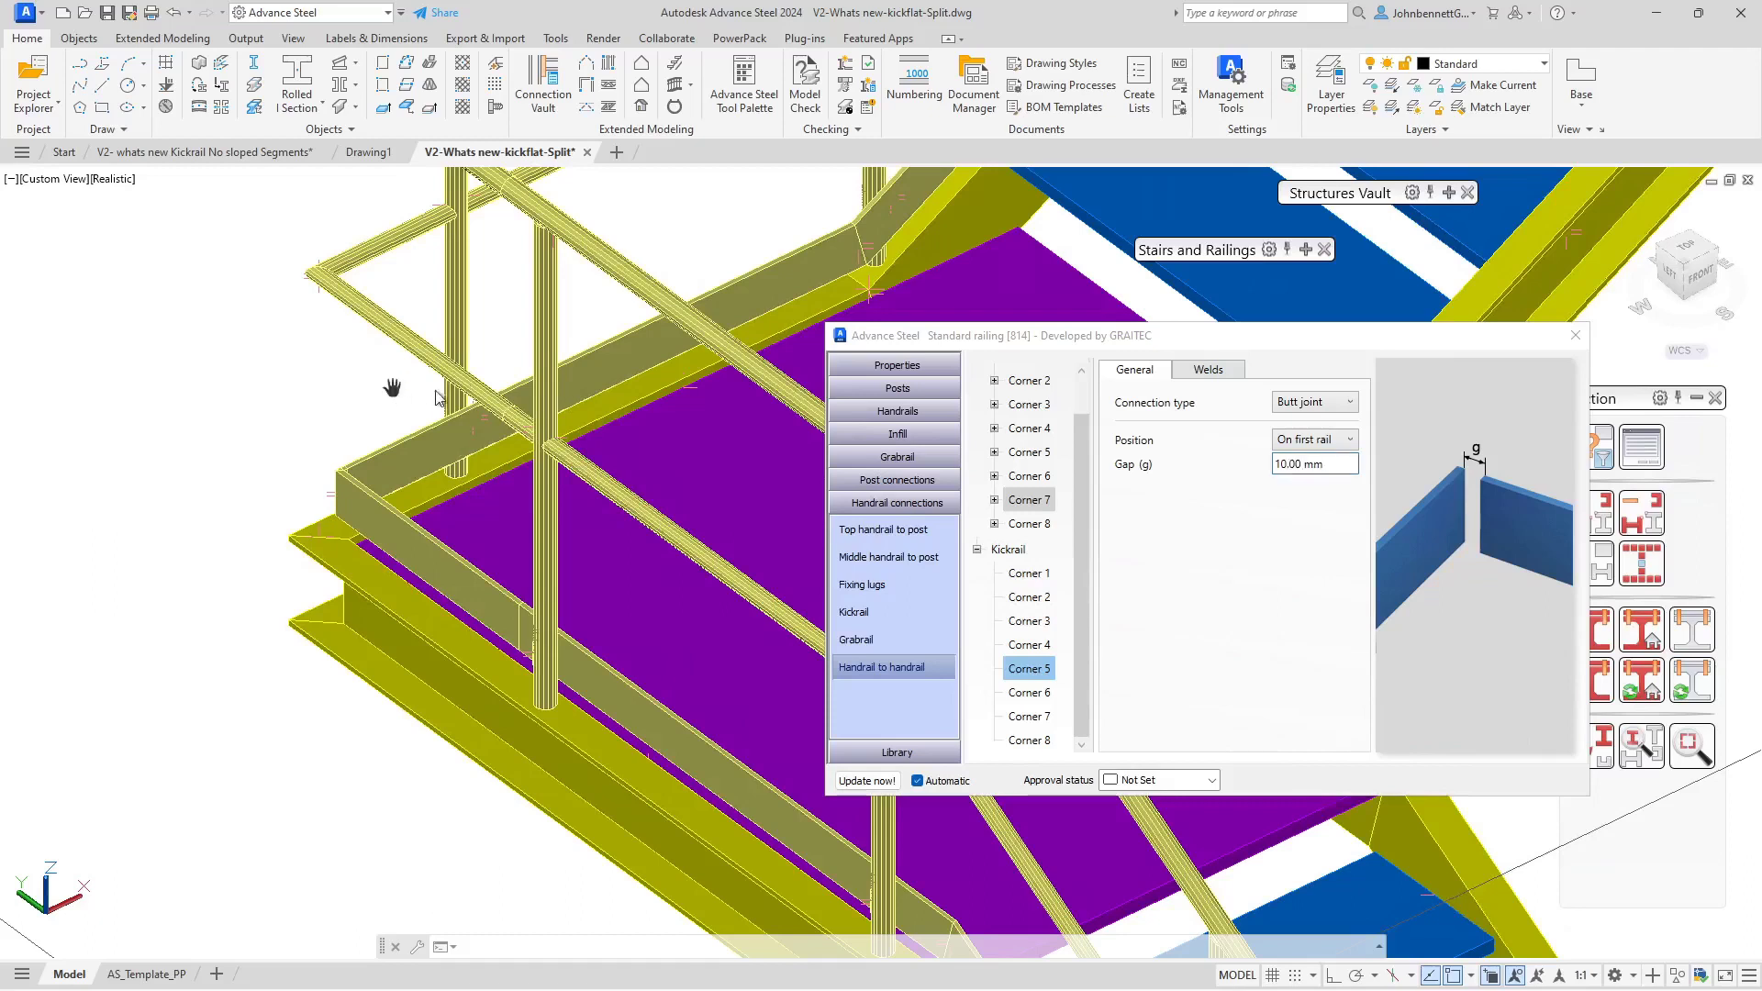
Step: Check Kickrail Corner 6's connection type and keep it a Miter joint with 0 mm gap
{"action": "left_click", "coordinate": [1032, 699]}
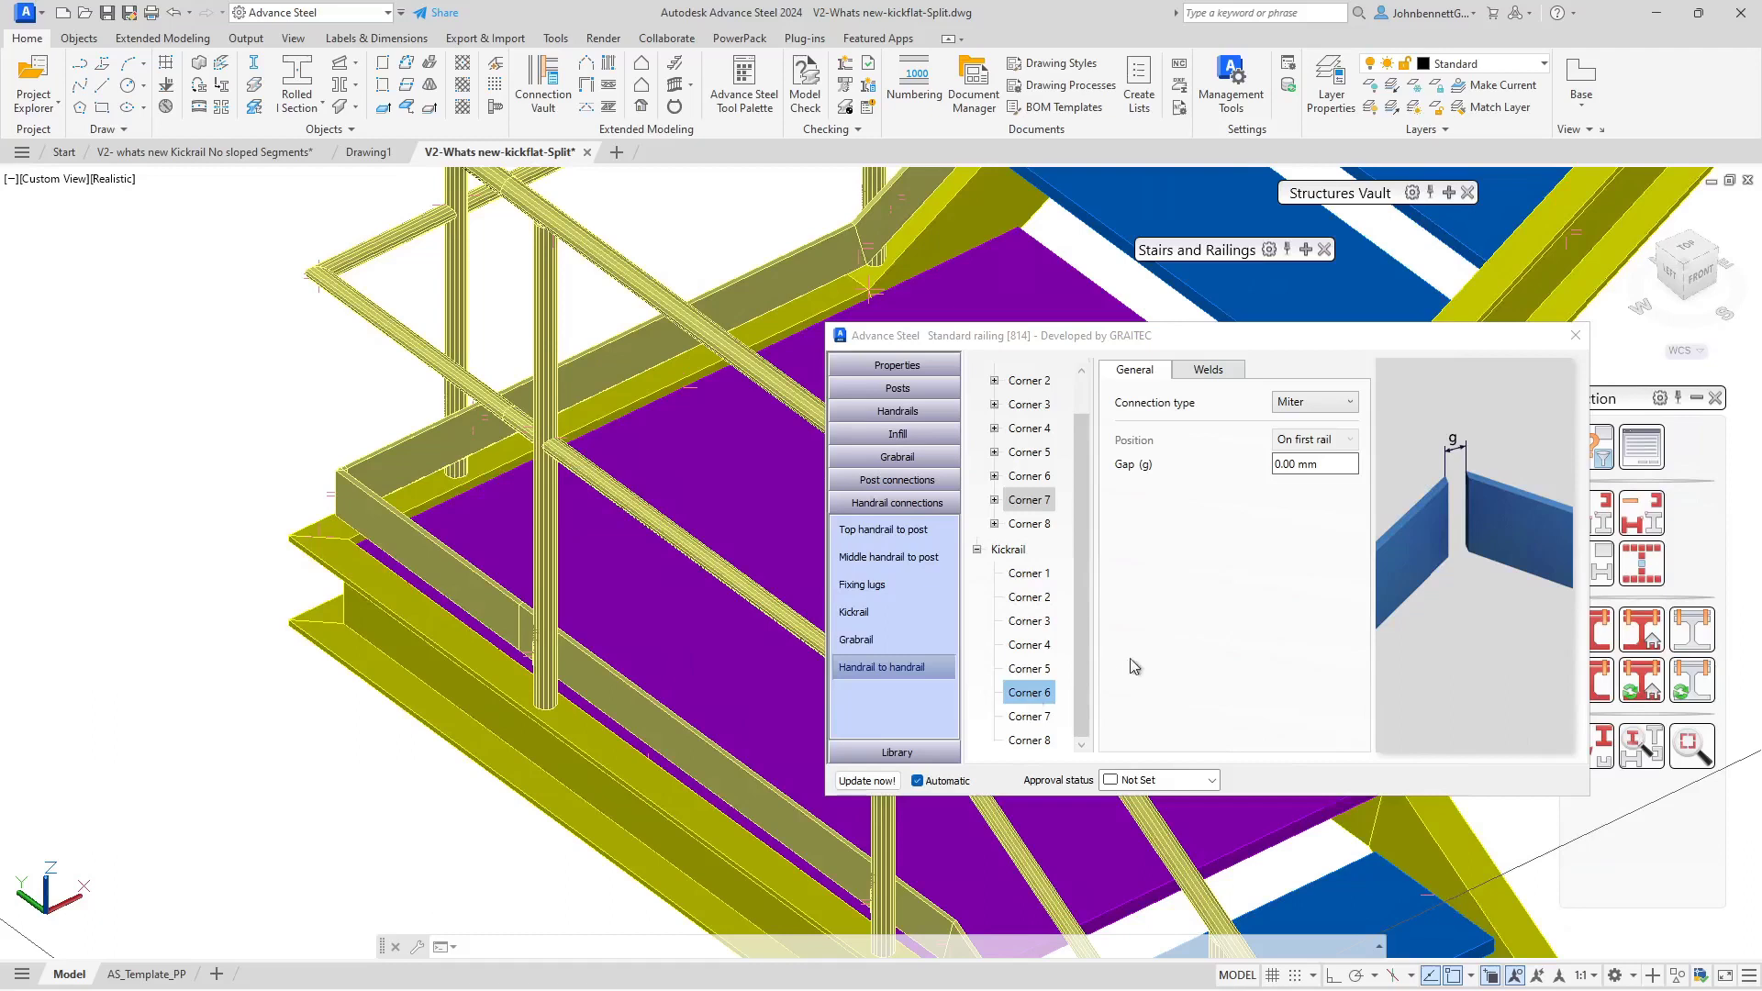
{"action": "left_click", "coordinate": [1321, 404]}
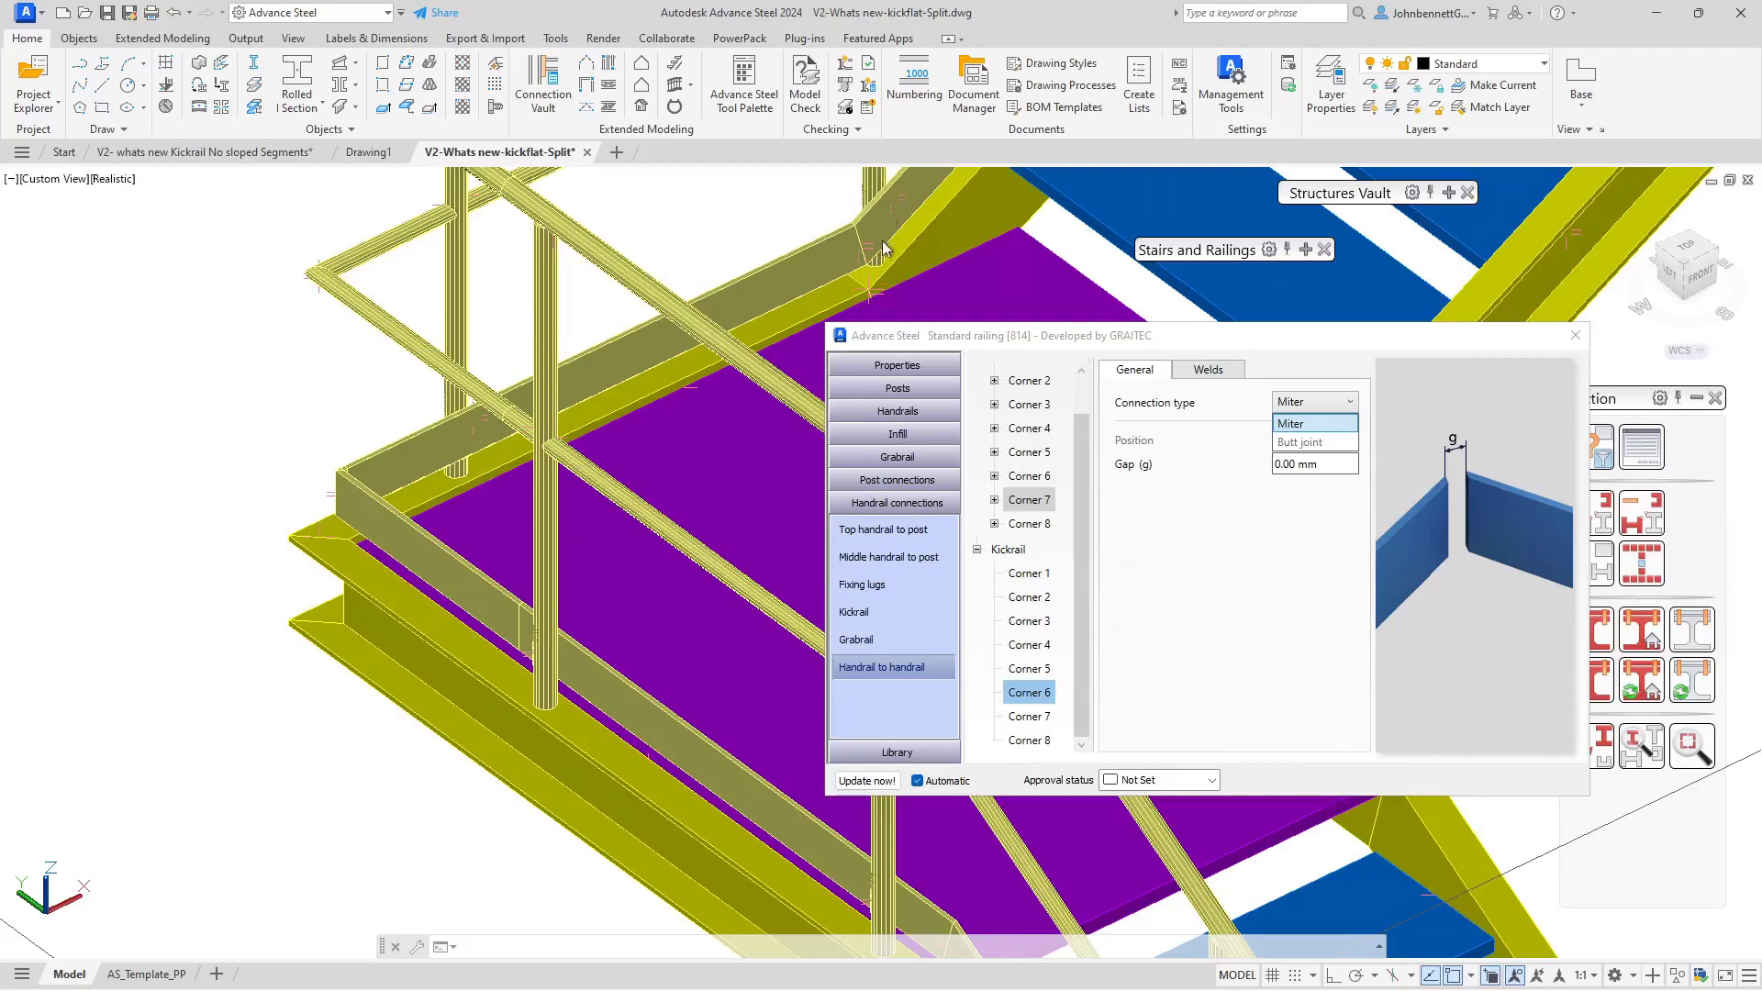
{"action": "left_click", "coordinate": [1563, 341]}
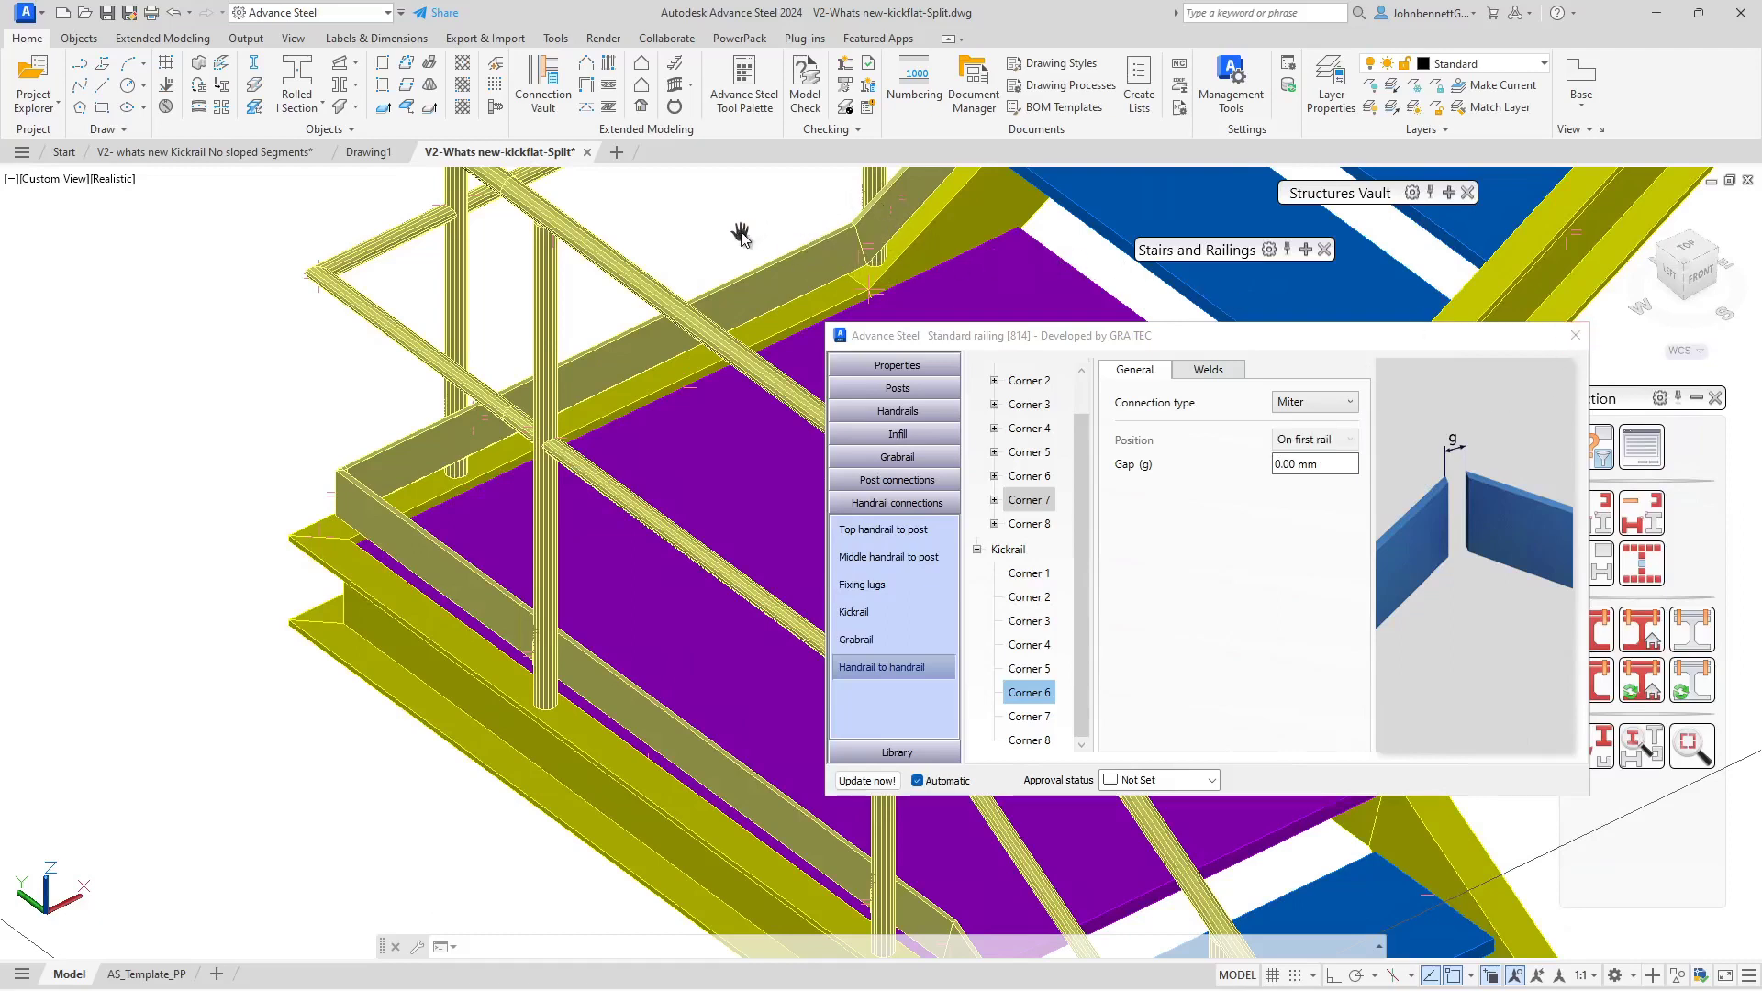
{"action": "middle_click_drag", "start_coordinate": [715, 236], "coordinate": [717, 728]}
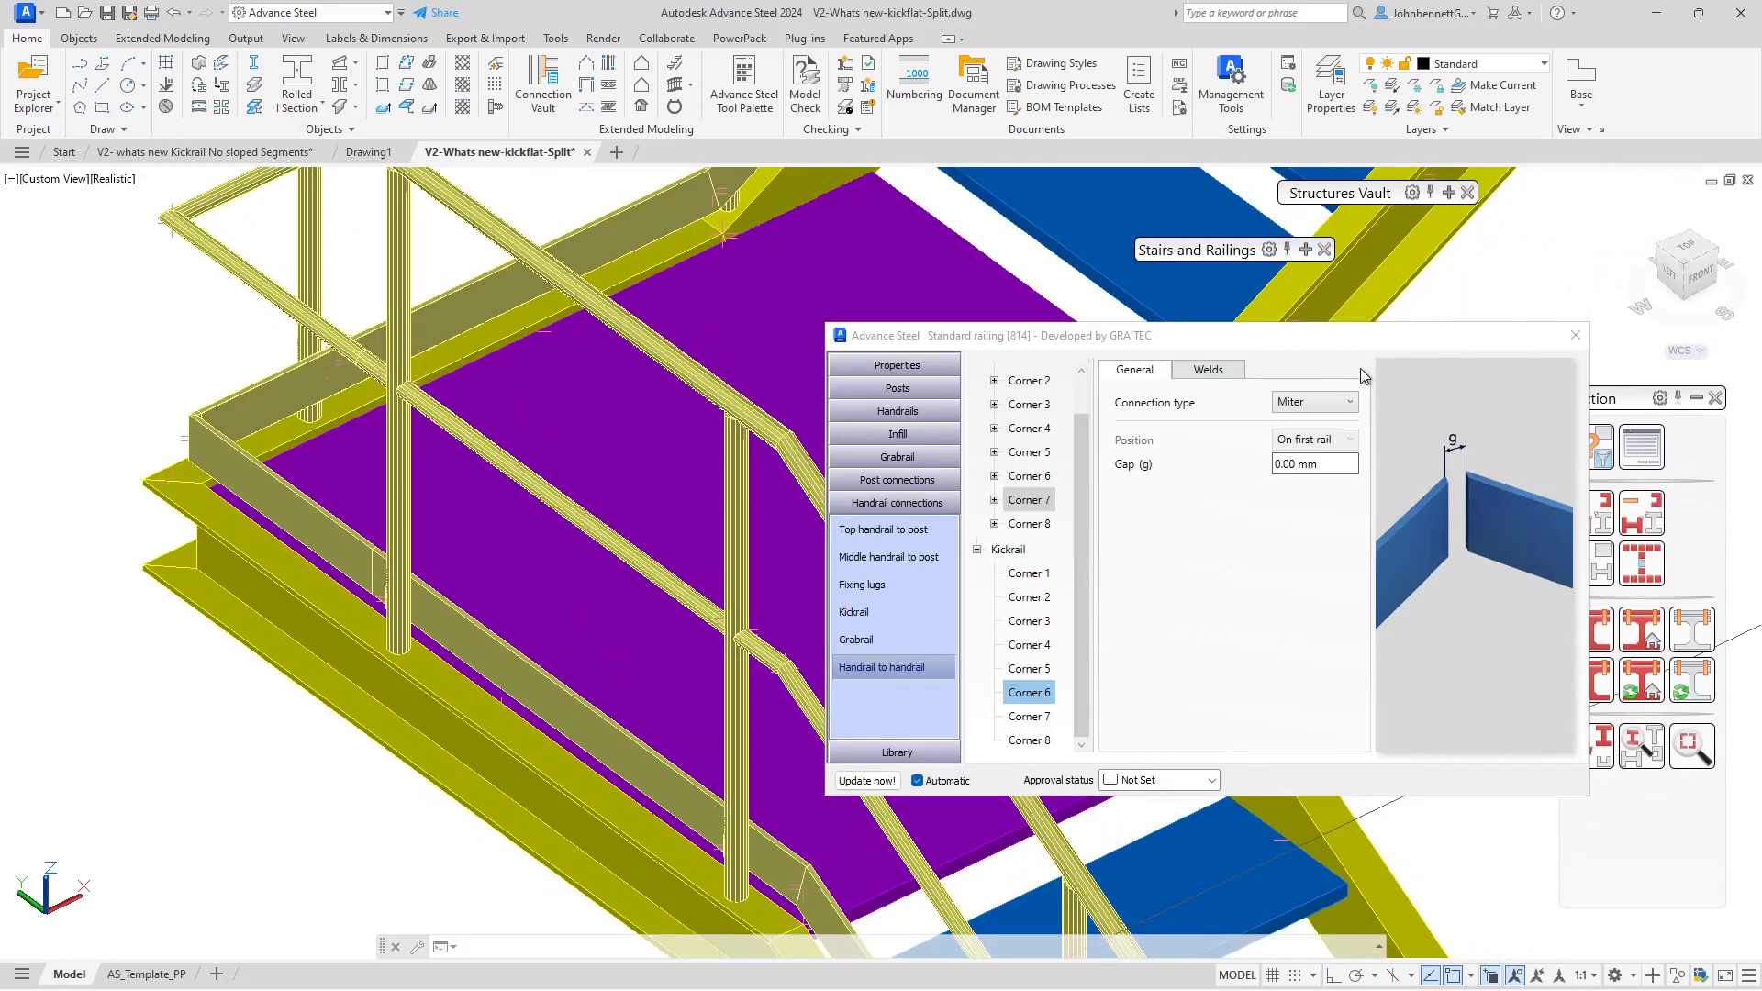
Step: Close the railing settings and bring the lower stair flight and landing into view
{"action": "left_click", "coordinate": [1574, 336]}
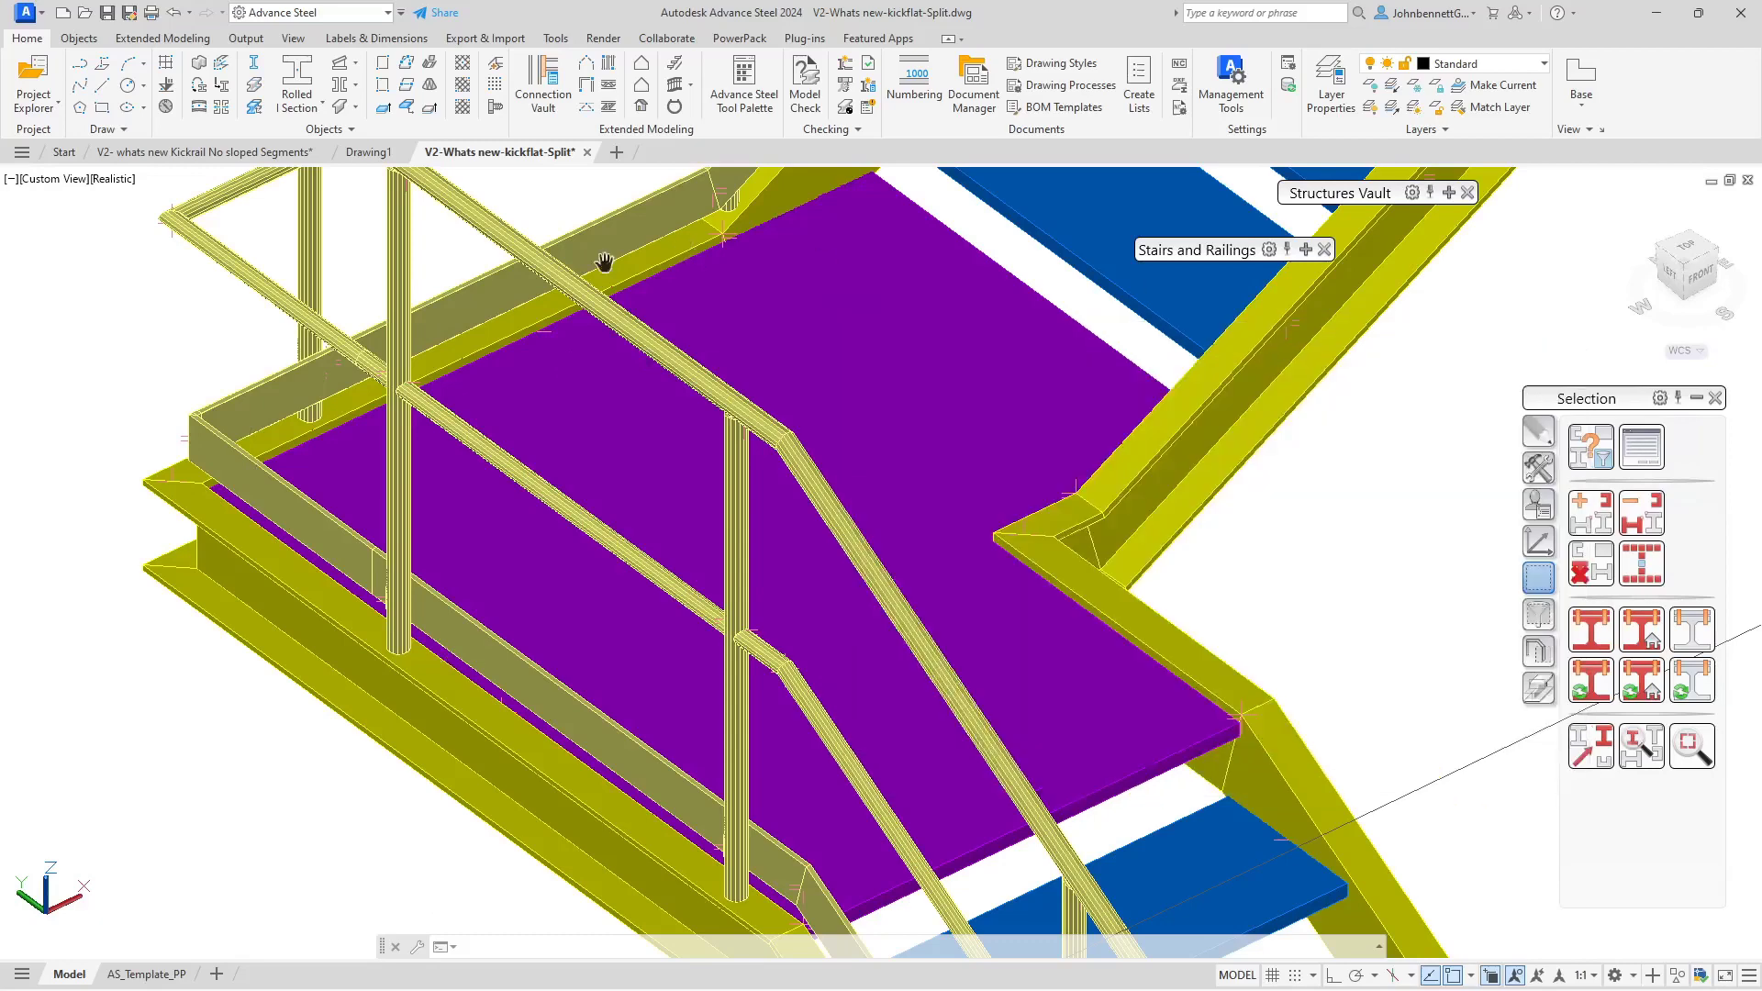
{"action": "middle_click_drag", "start_coordinate": [156, 612], "coordinate": [315, 351]}
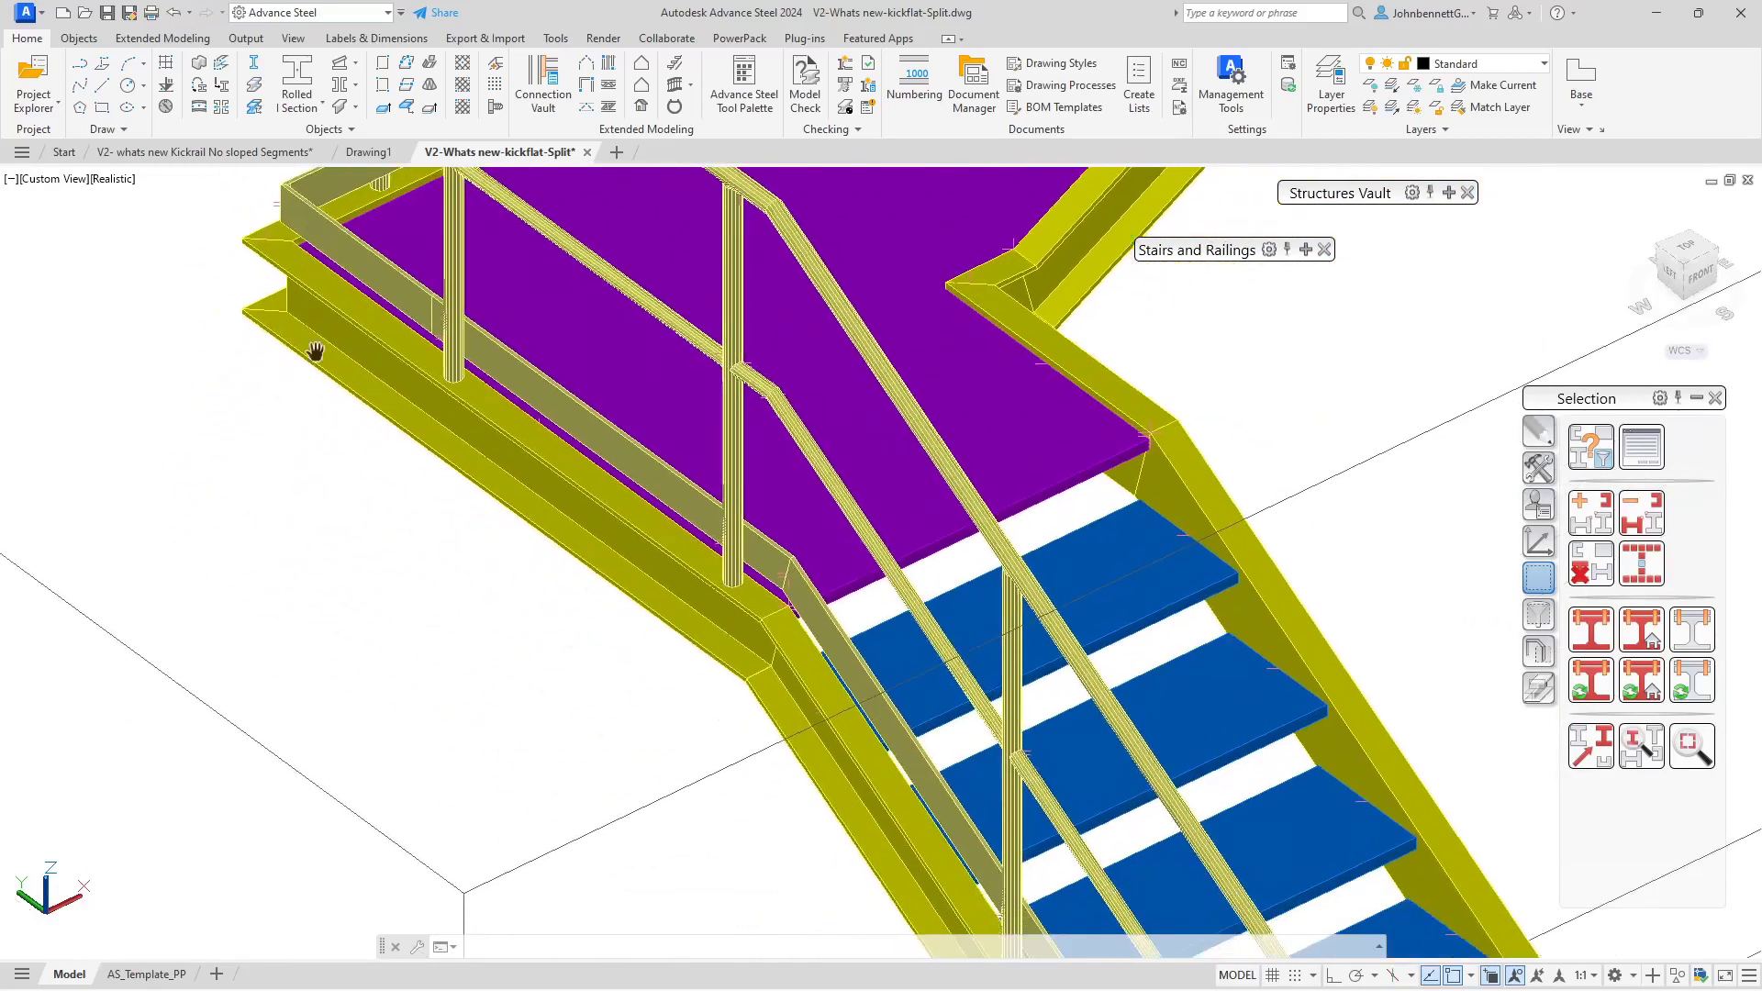
{"action": "right_click", "coordinate": [295, 397]}
{"action": "left_click", "coordinate": [341, 405]}
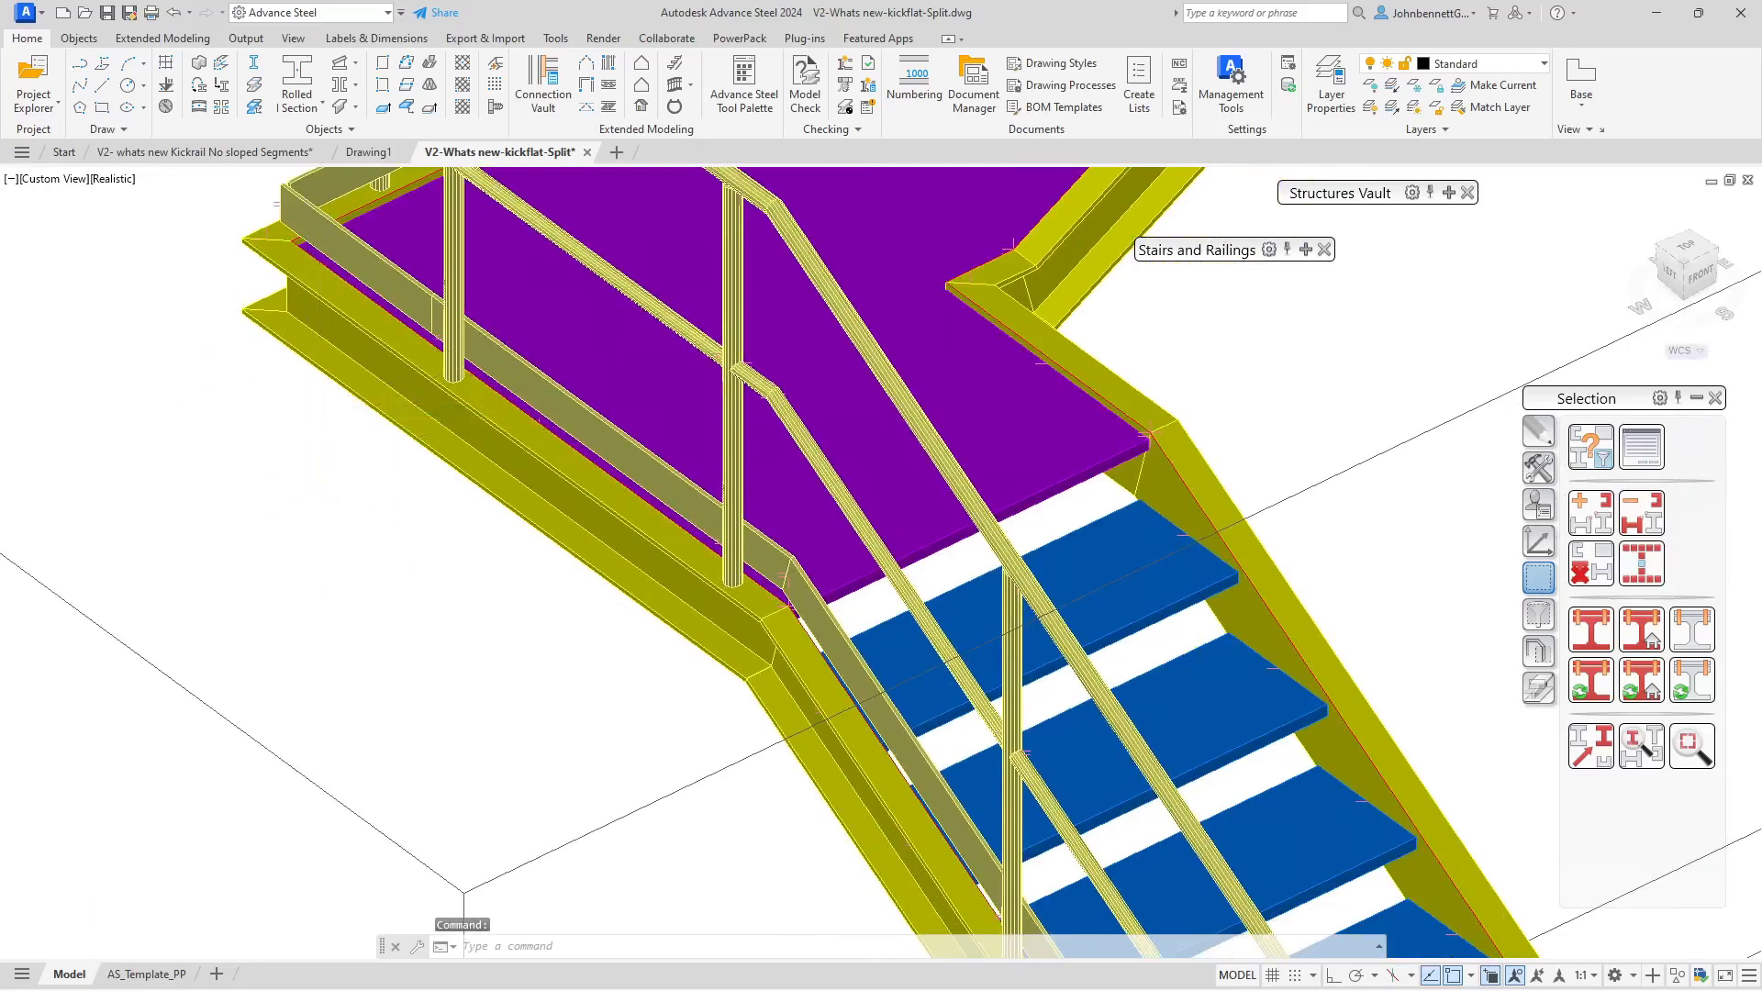
{"action": "scroll", "coordinate": [345, 495], "scroll_direction": "down", "scroll_amount": 5}
{"action": "middle_click_drag", "start_coordinate": [345, 495], "coordinate": [386, 101]}
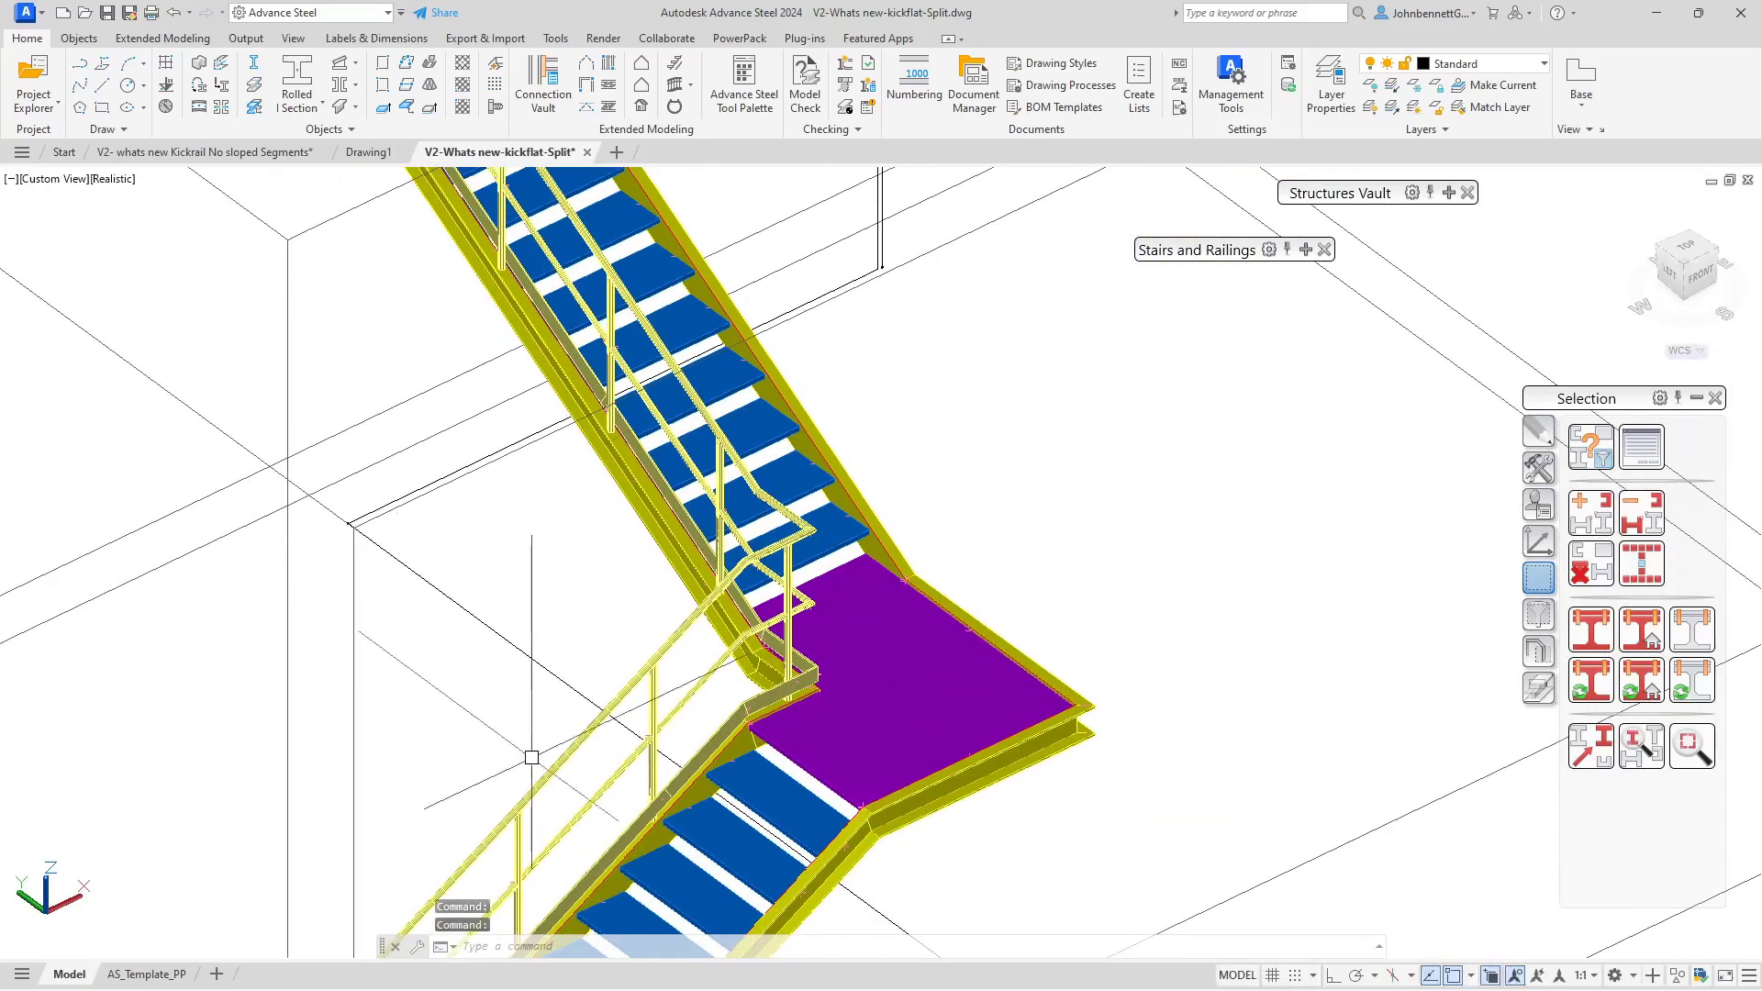
{"action": "middle_click_drag", "start_coordinate": [531, 757], "coordinate": [511, 629]}
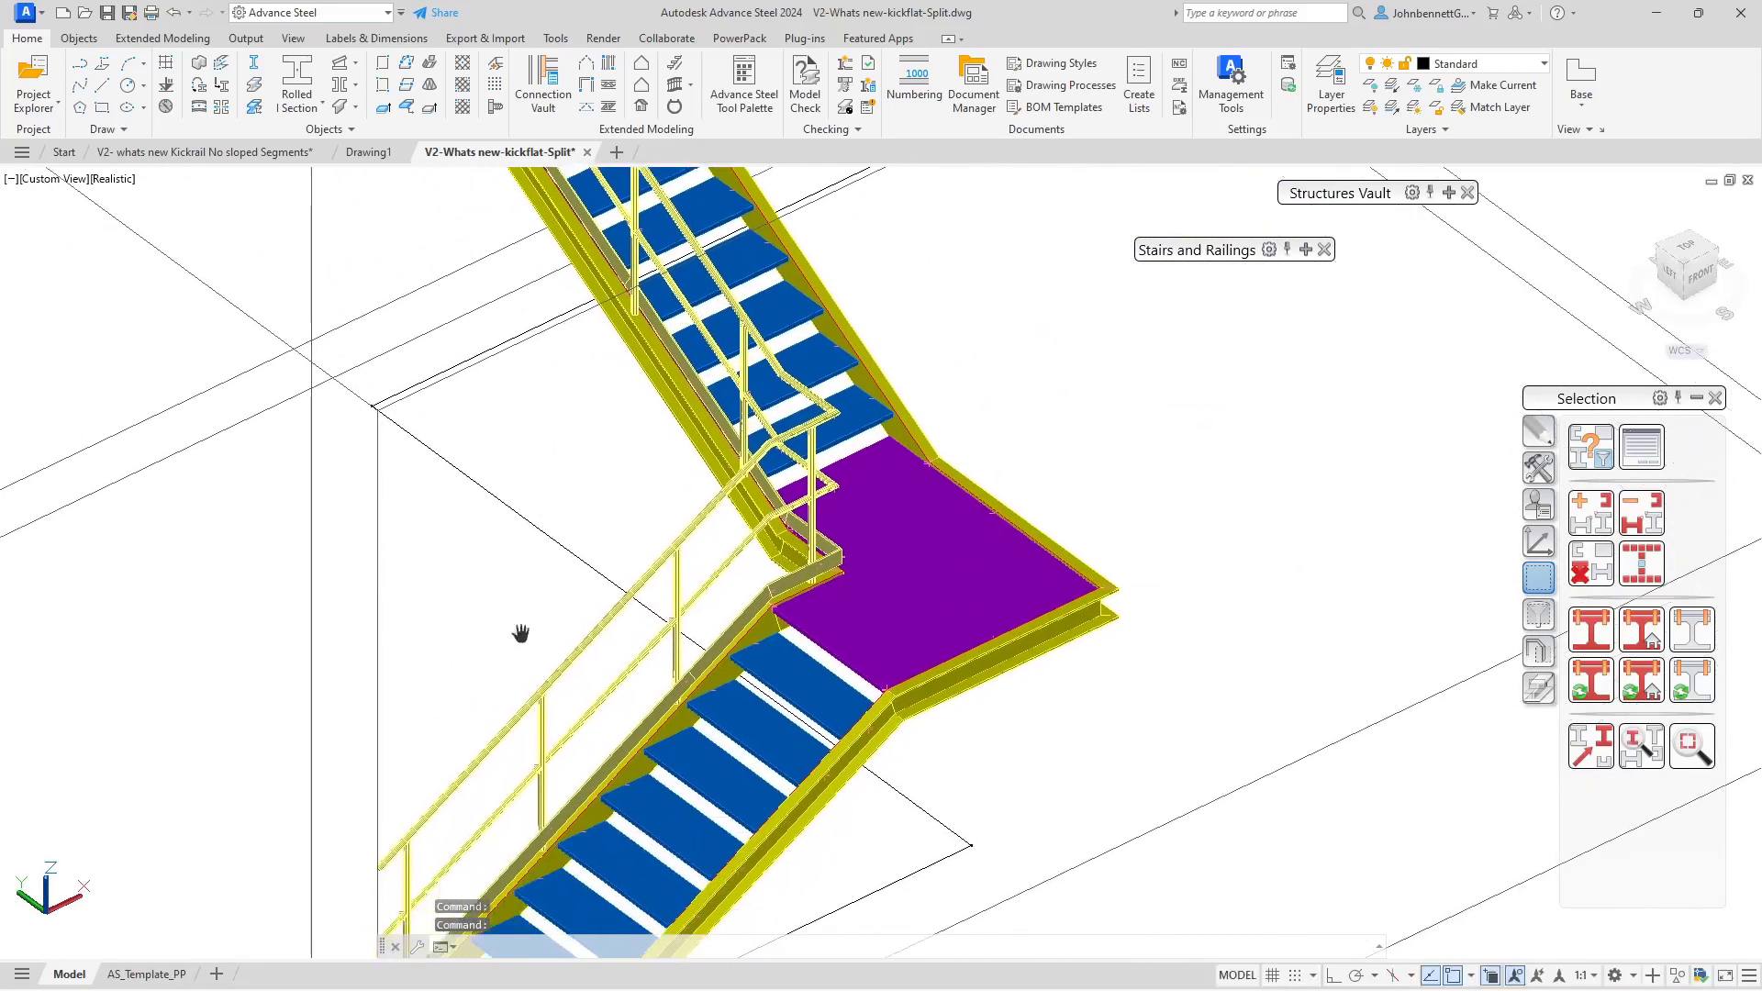
Step: Mark the lower railing, then the landing railing, in red with the switch-representation tool
{"action": "left_click", "coordinate": [1639, 633]}
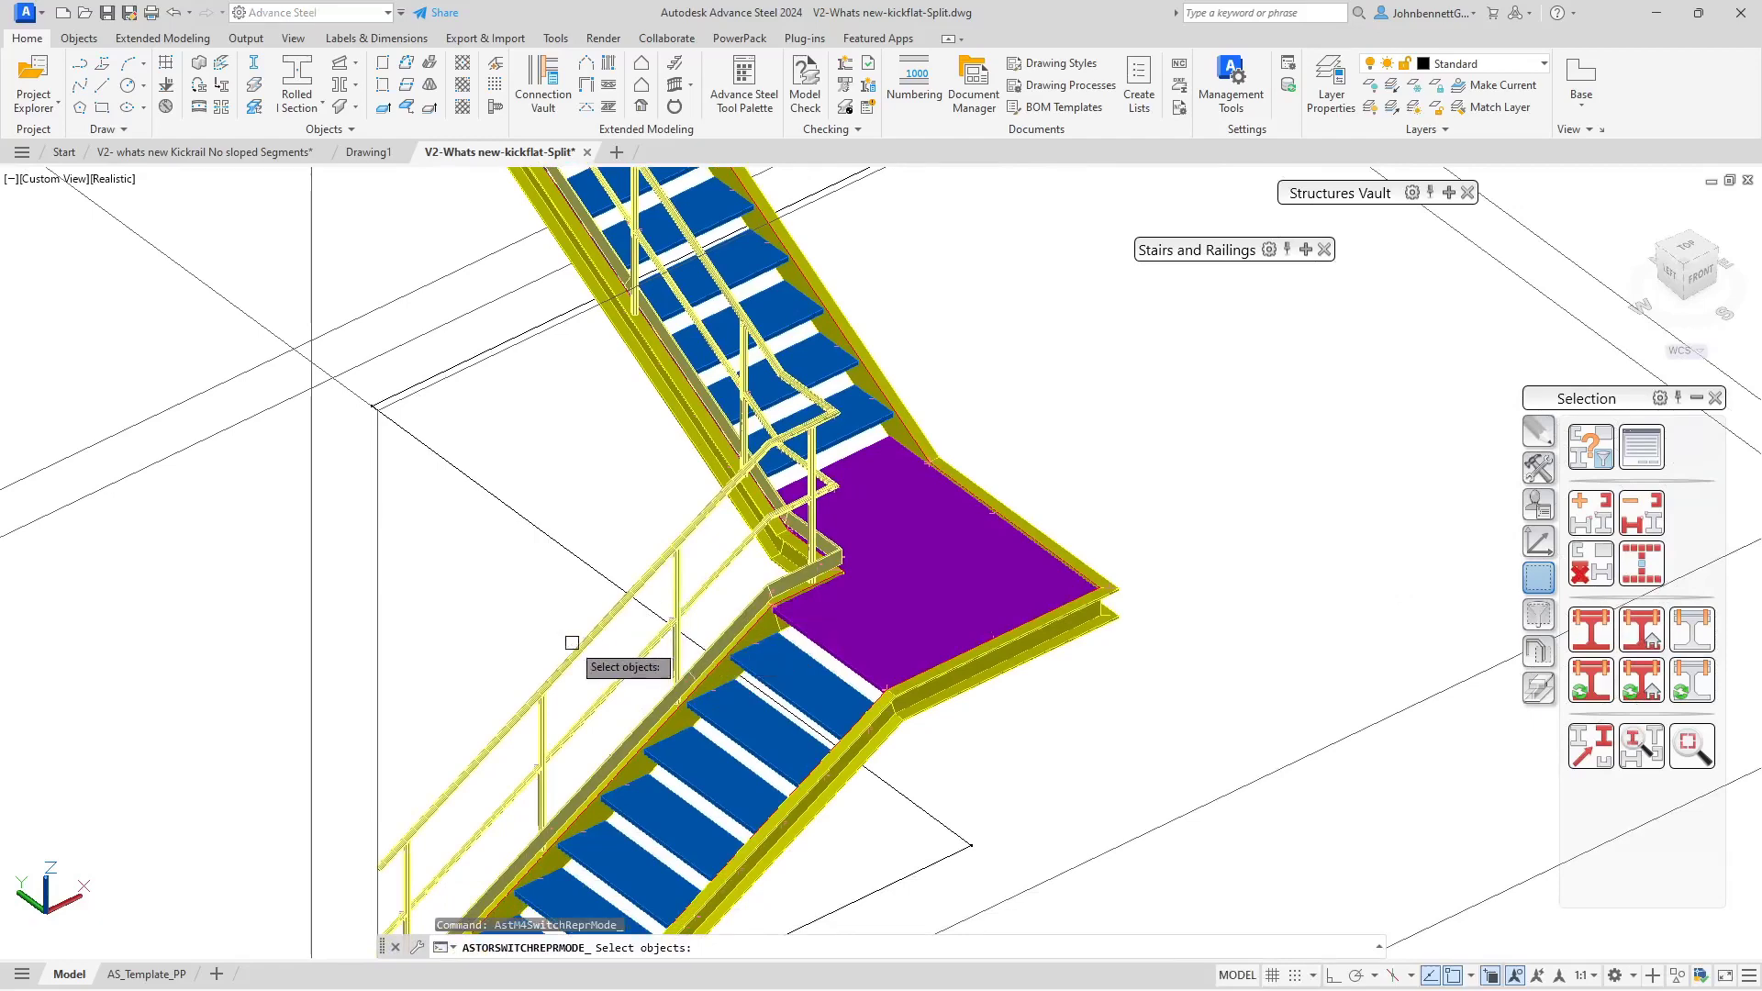
{"action": "key", "text": "Return"}
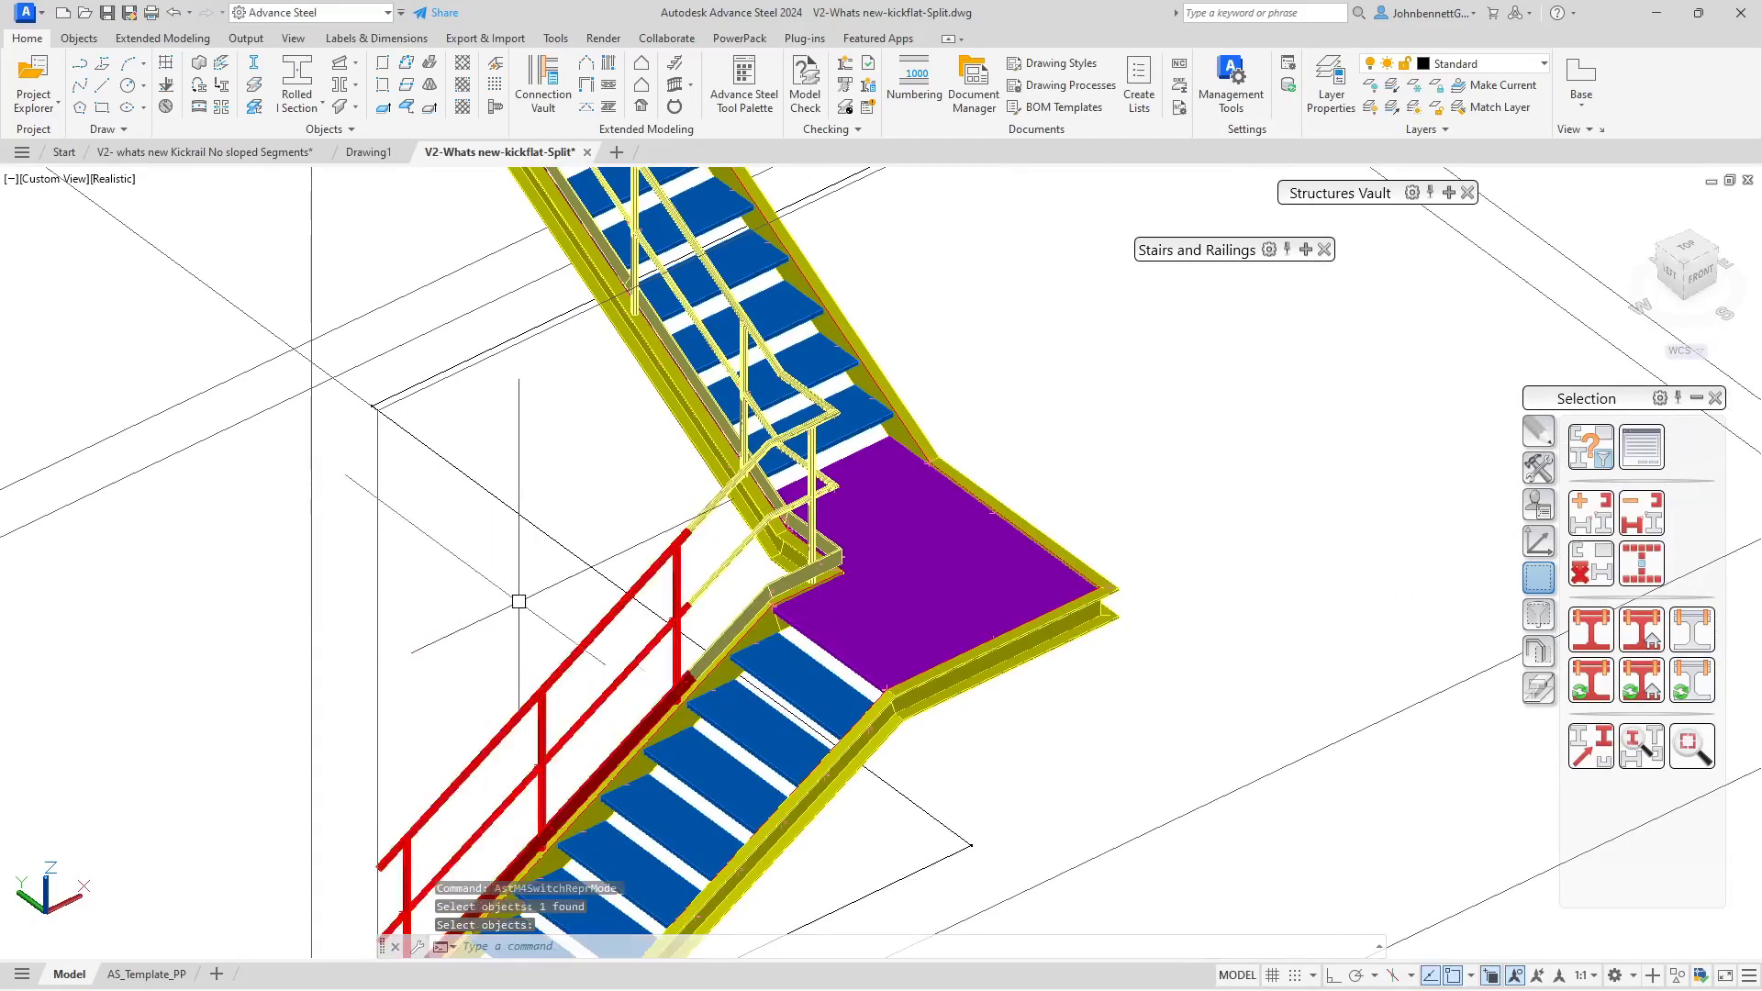
{"action": "left_click", "coordinate": [1641, 680]}
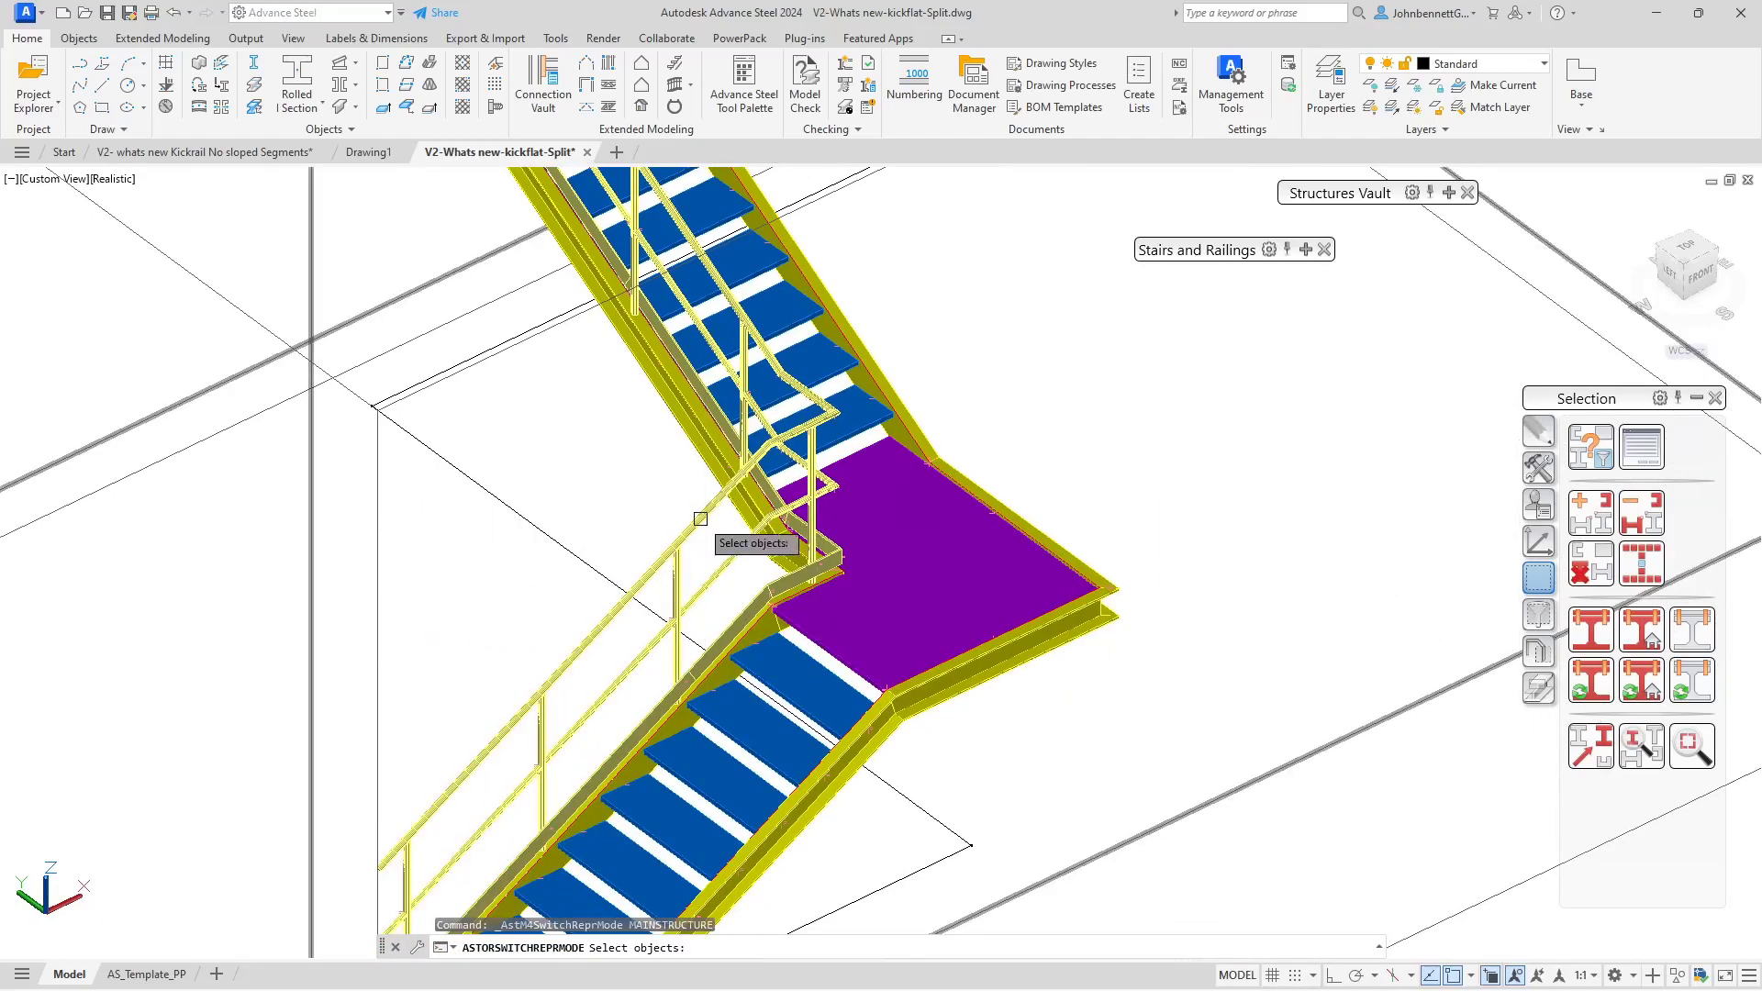
{"action": "left_click", "coordinate": [744, 537]}
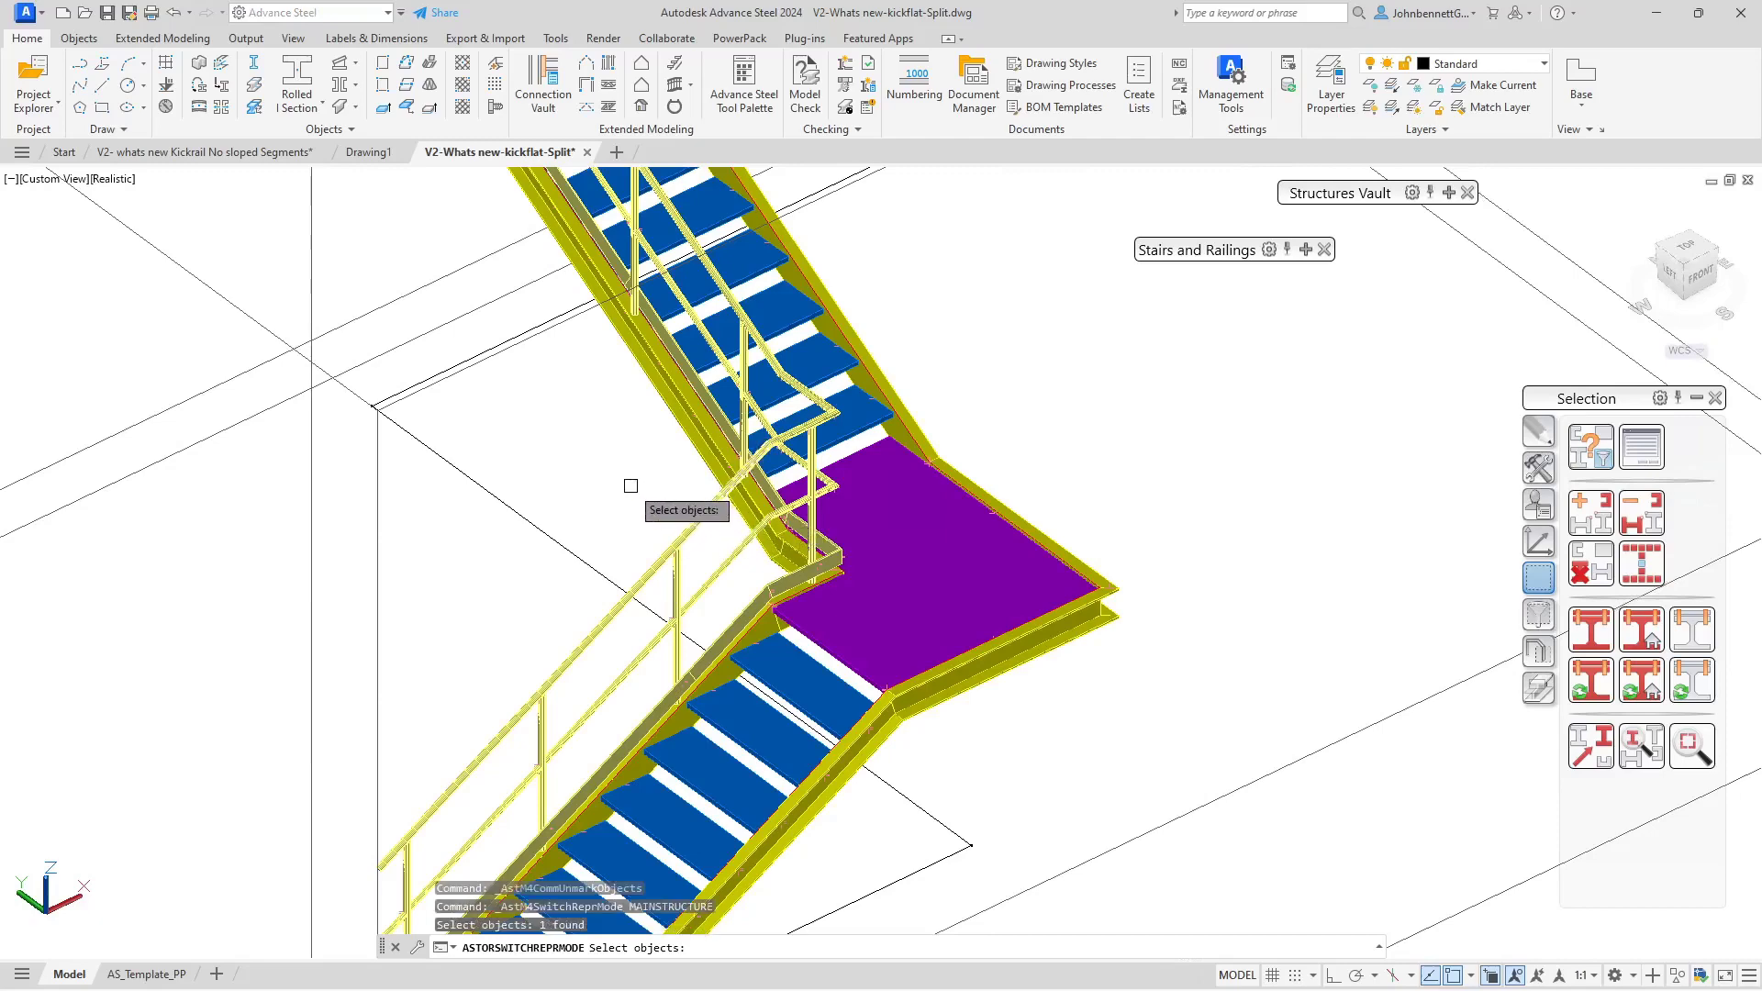
{"action": "key", "text": "Return"}
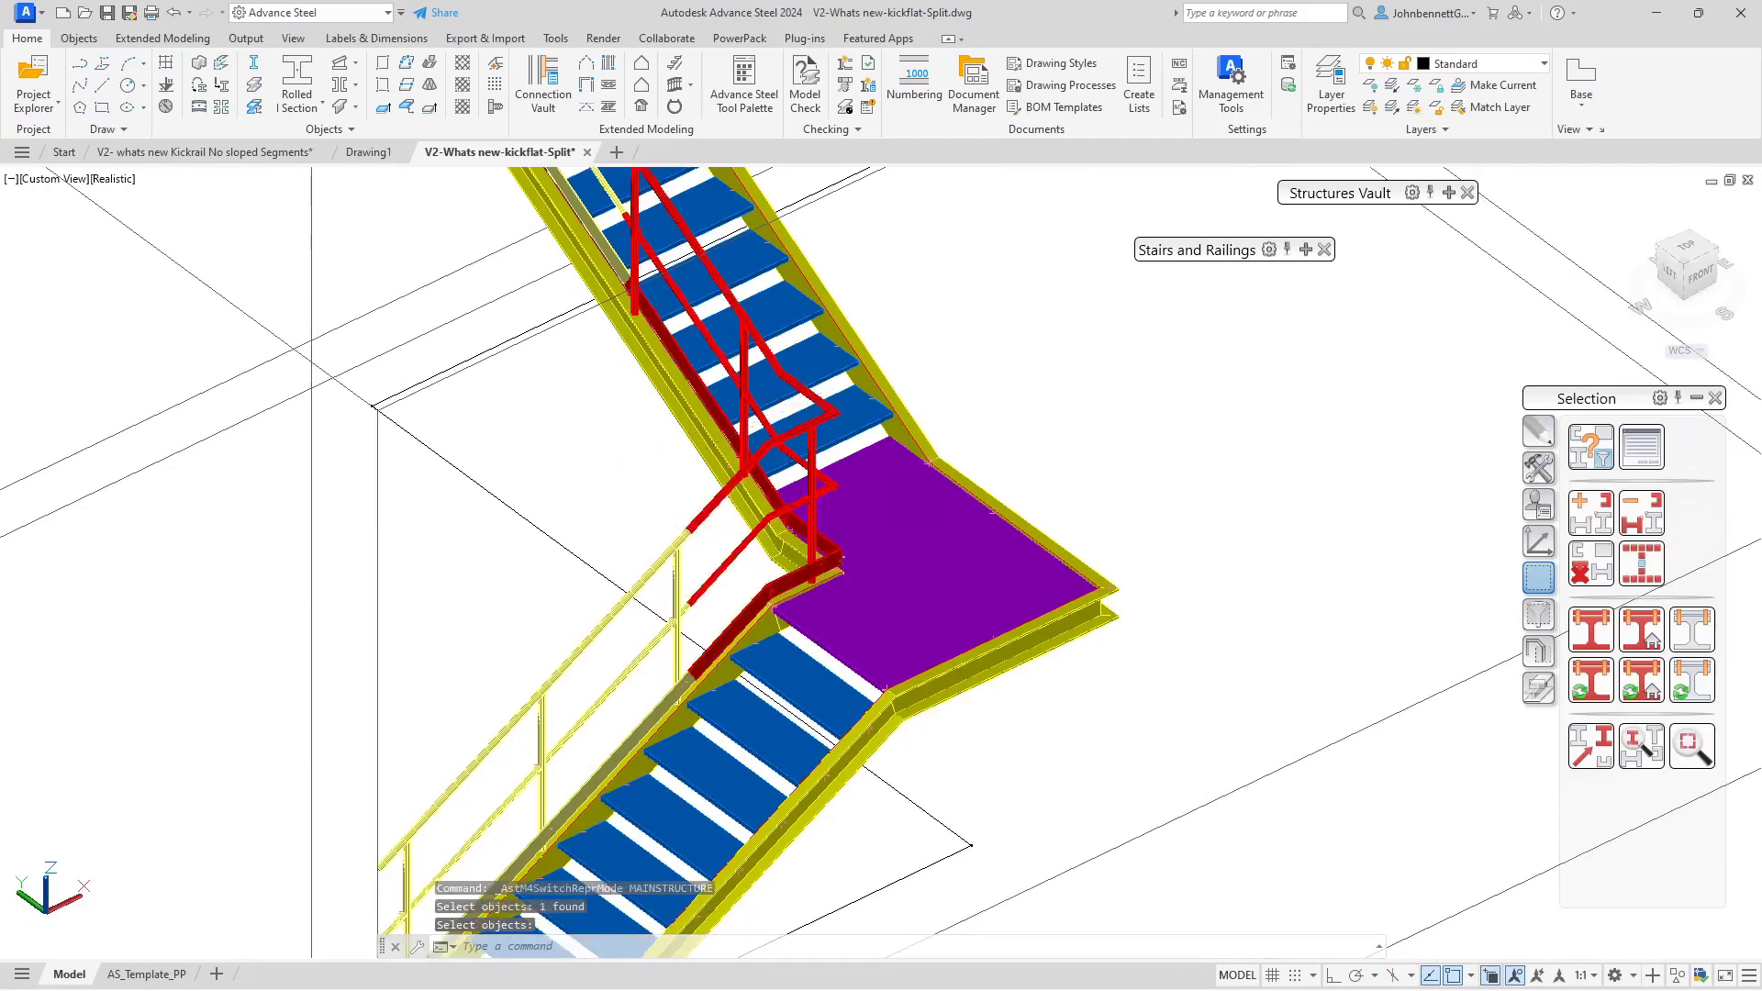
Step: Mark the middle flight's sloped railing, then the upper flight's railing, in red
{"action": "middle_click_drag", "start_coordinate": [629, 485], "coordinate": [698, 755]}
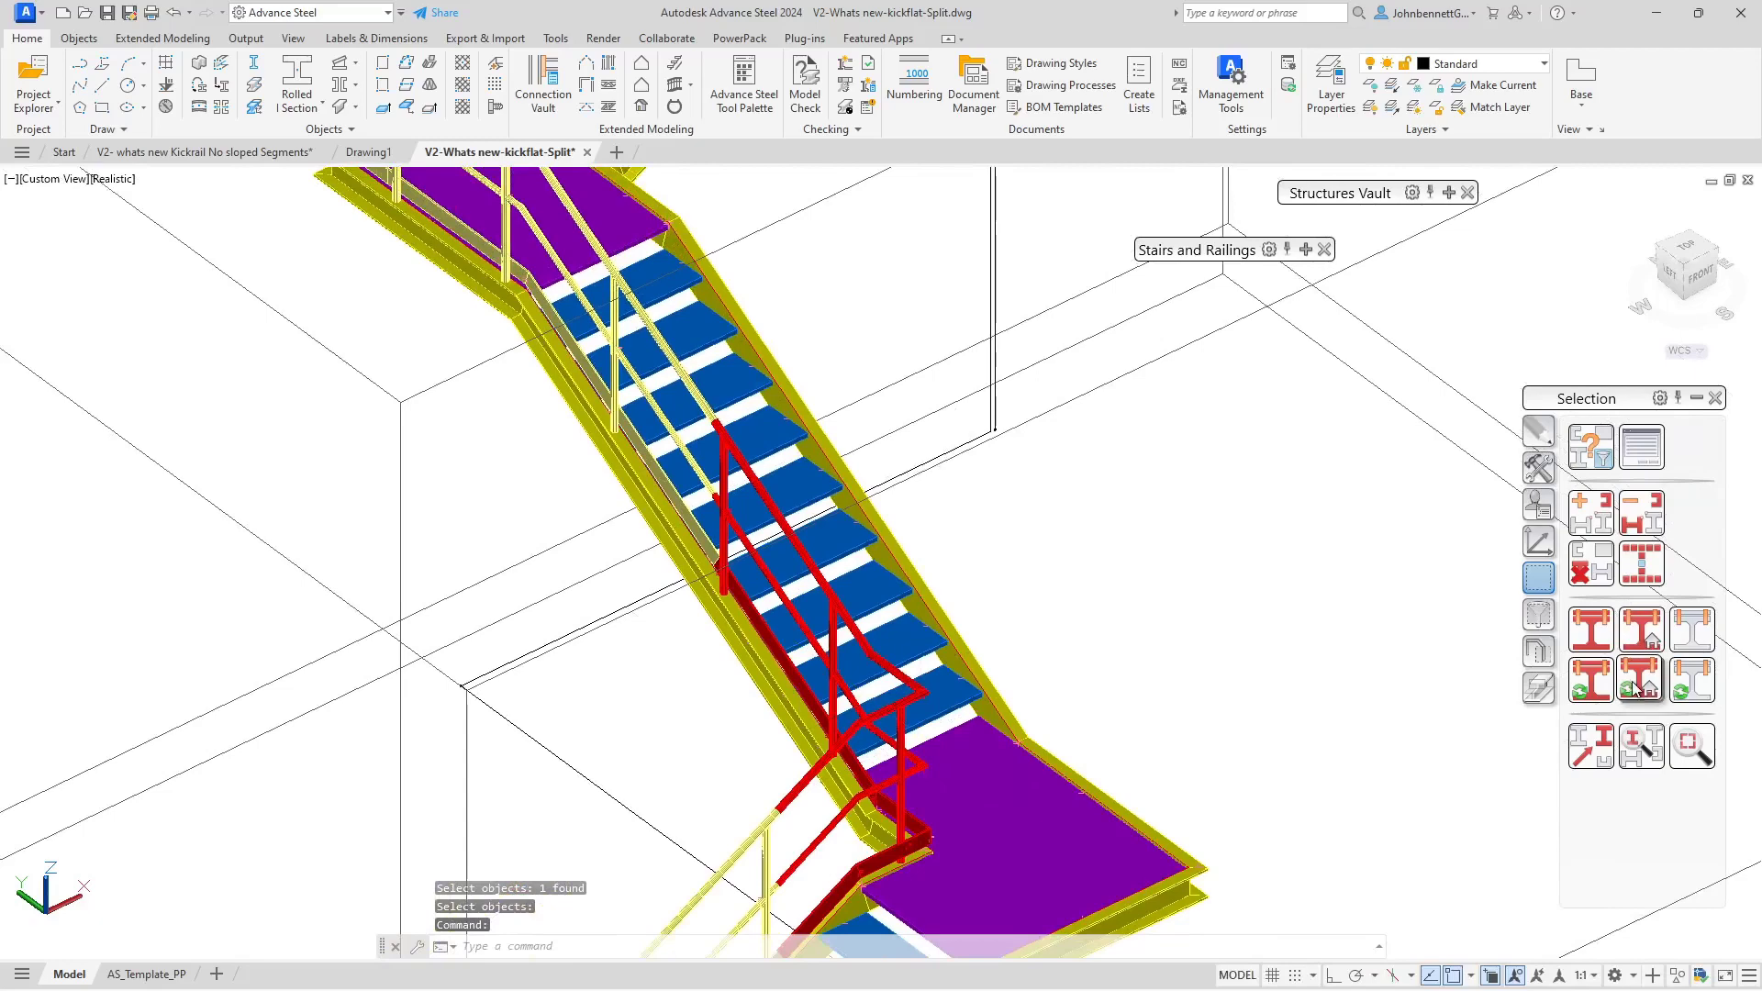
{"action": "left_click", "coordinate": [1539, 578]}
{"action": "middle_click_drag", "start_coordinate": [653, 296], "coordinate": [653, 434]}
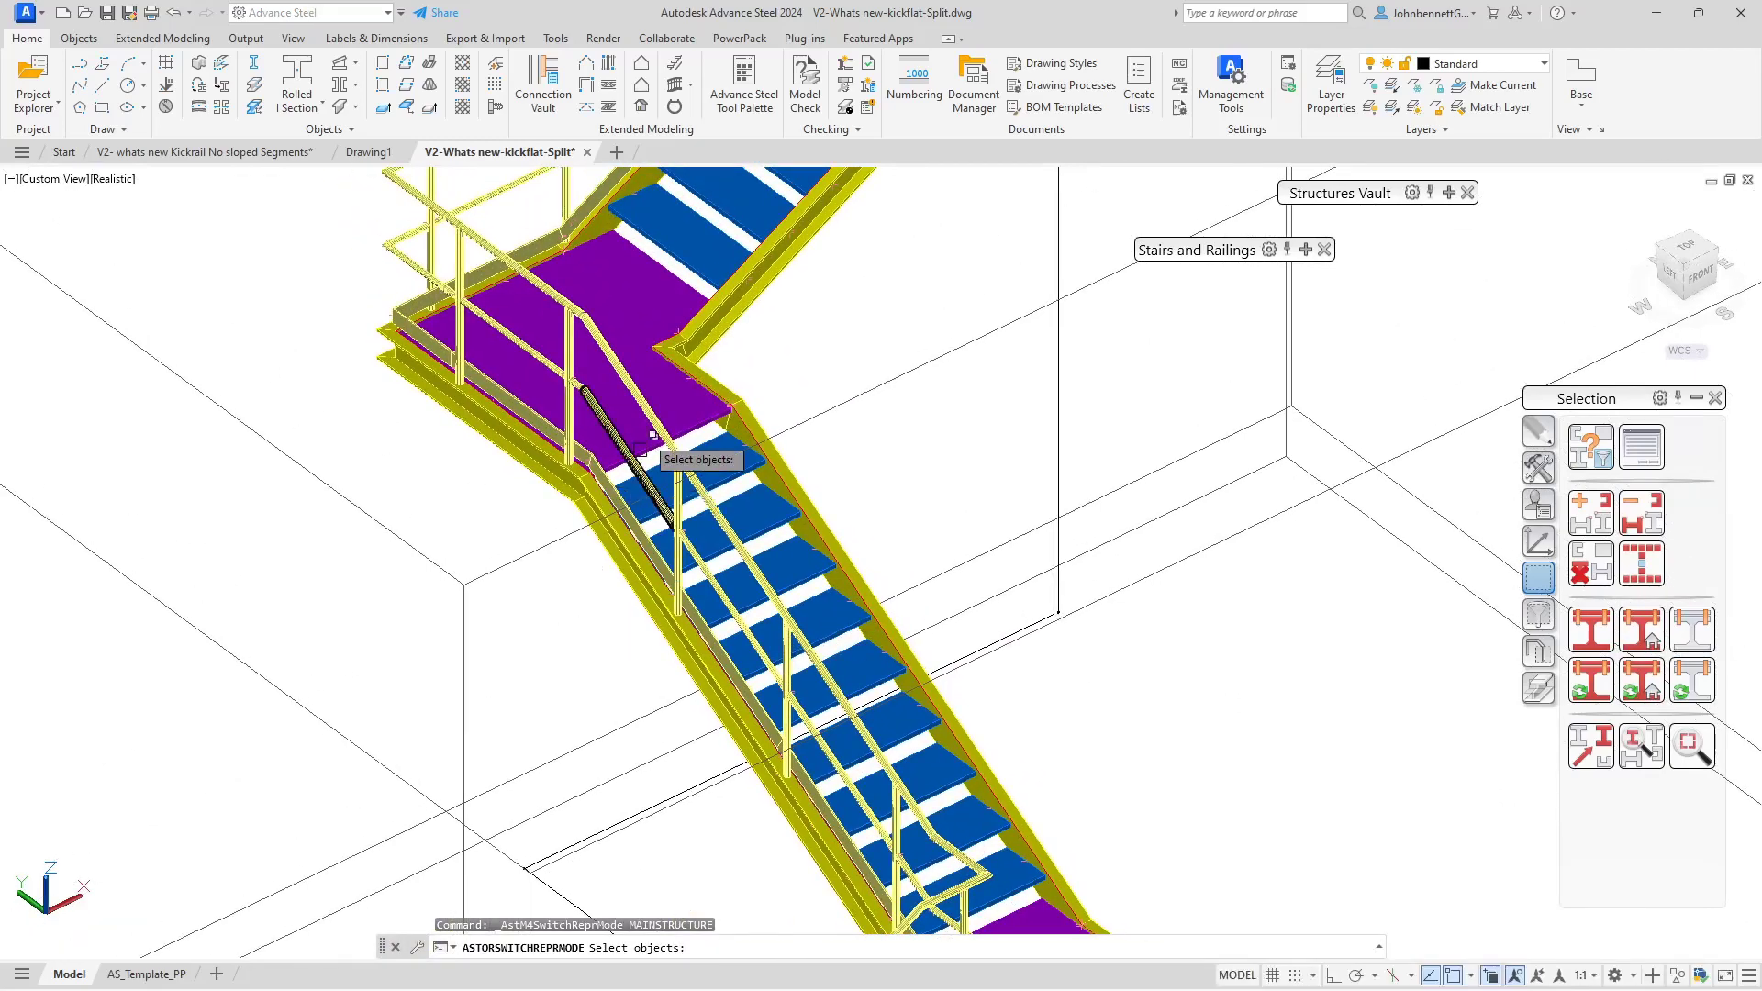
{"action": "left_click", "coordinate": [629, 396]}
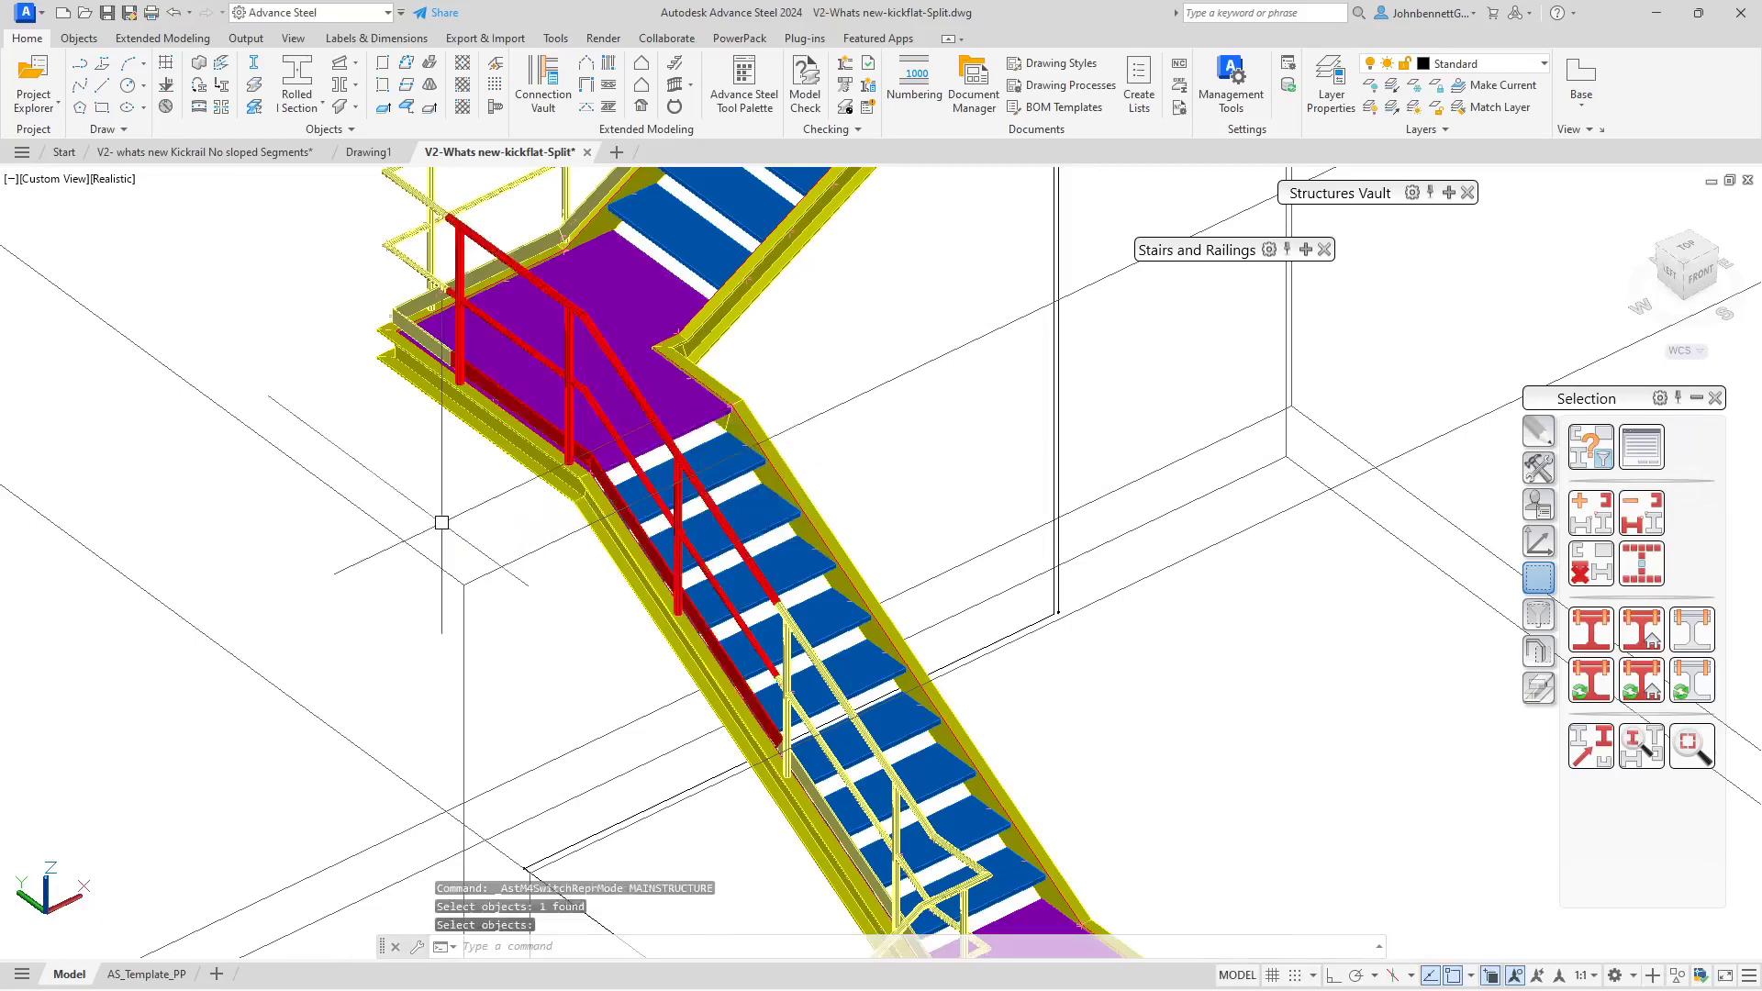
{"action": "middle_click_drag", "start_coordinate": [441, 522], "coordinate": [531, 716]}
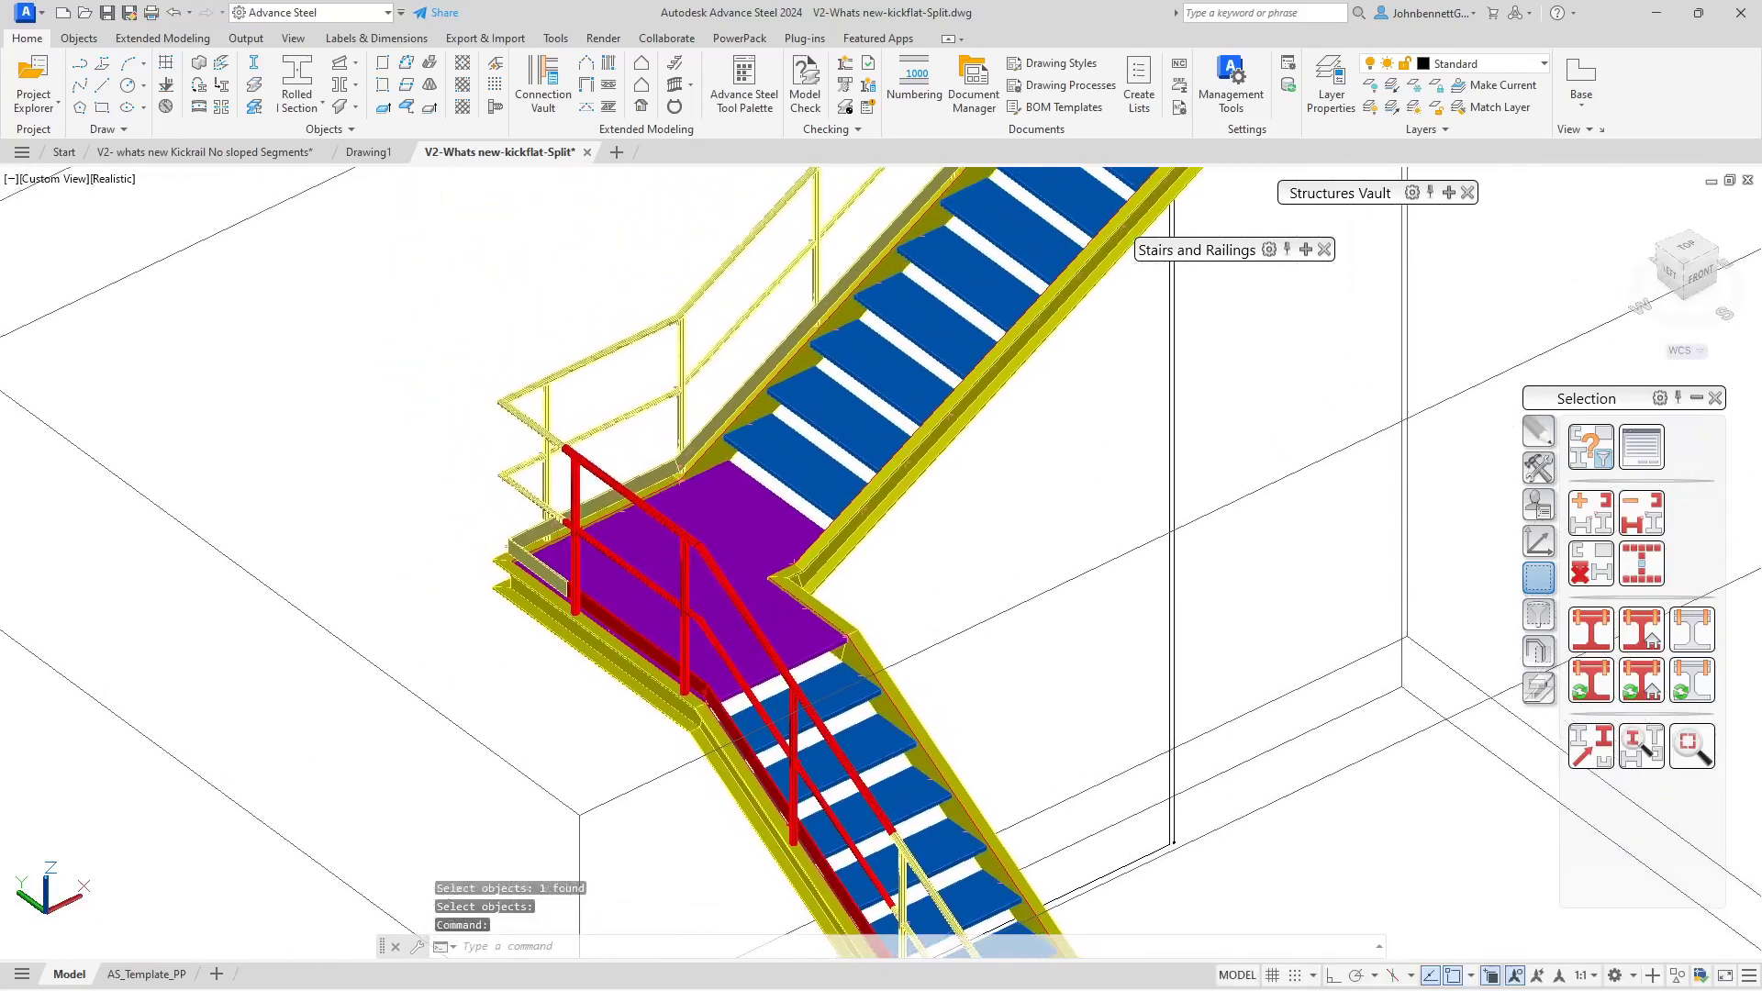
{"action": "key", "text": "Return"}
{"action": "left_click", "coordinate": [1642, 680]}
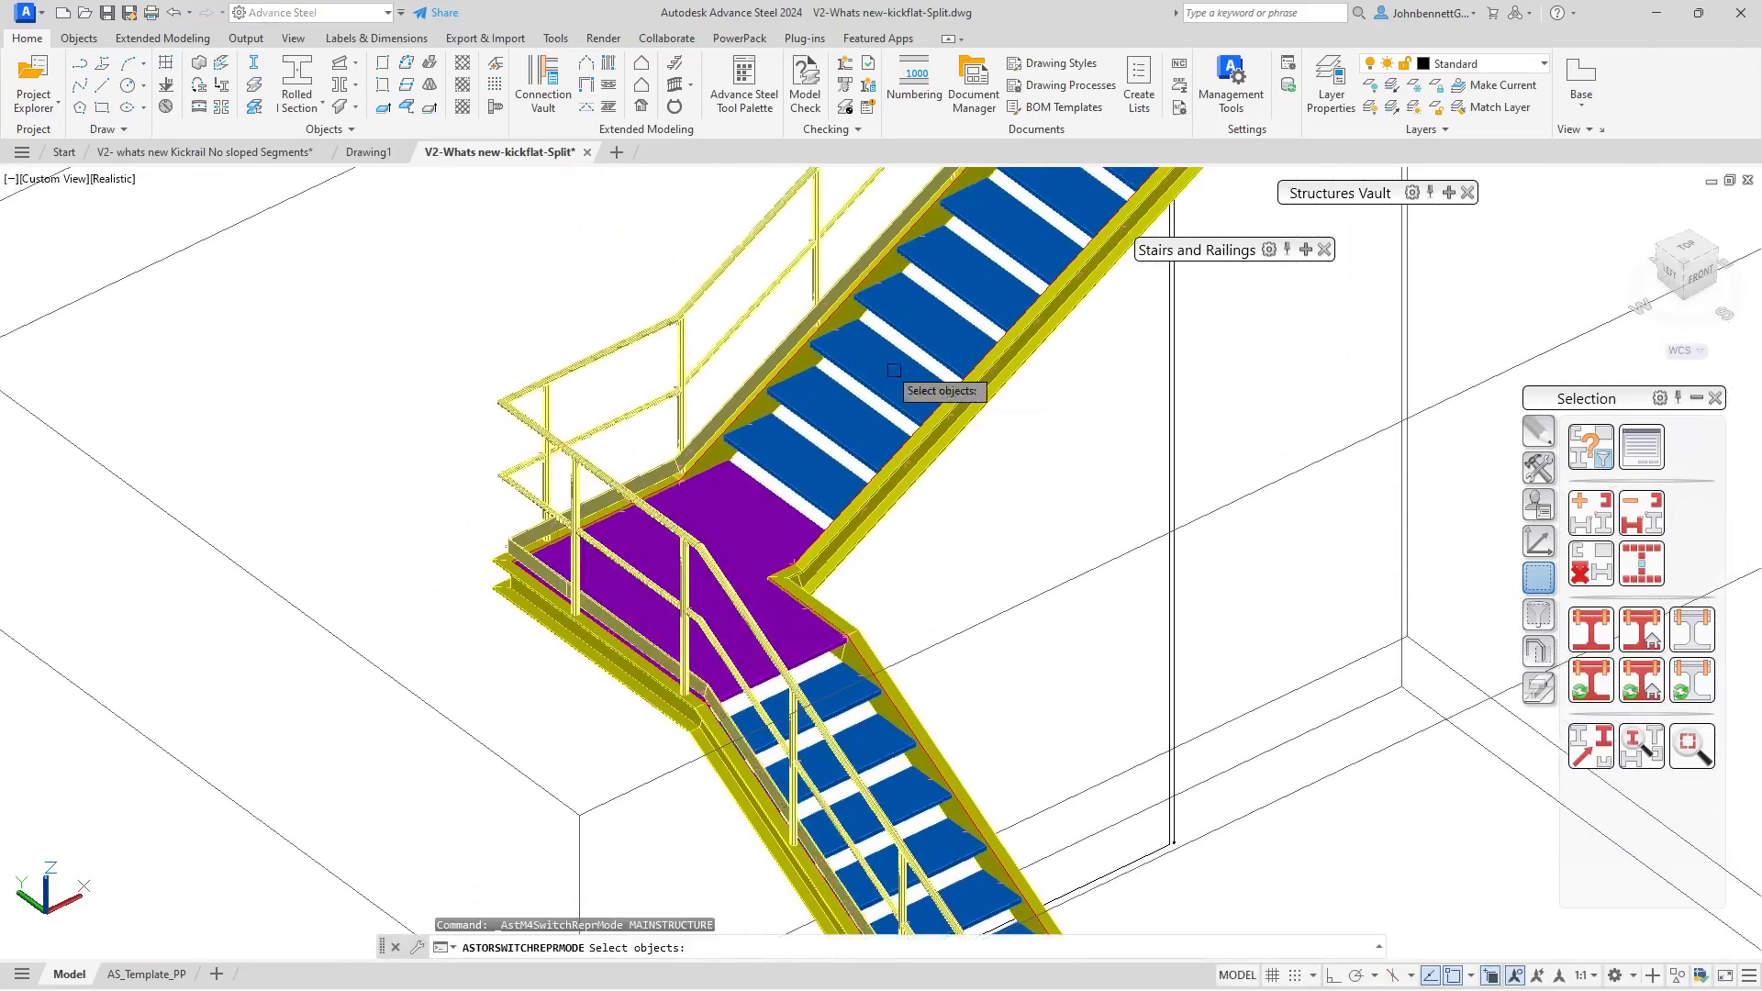
{"action": "left_click", "coordinate": [675, 332]}
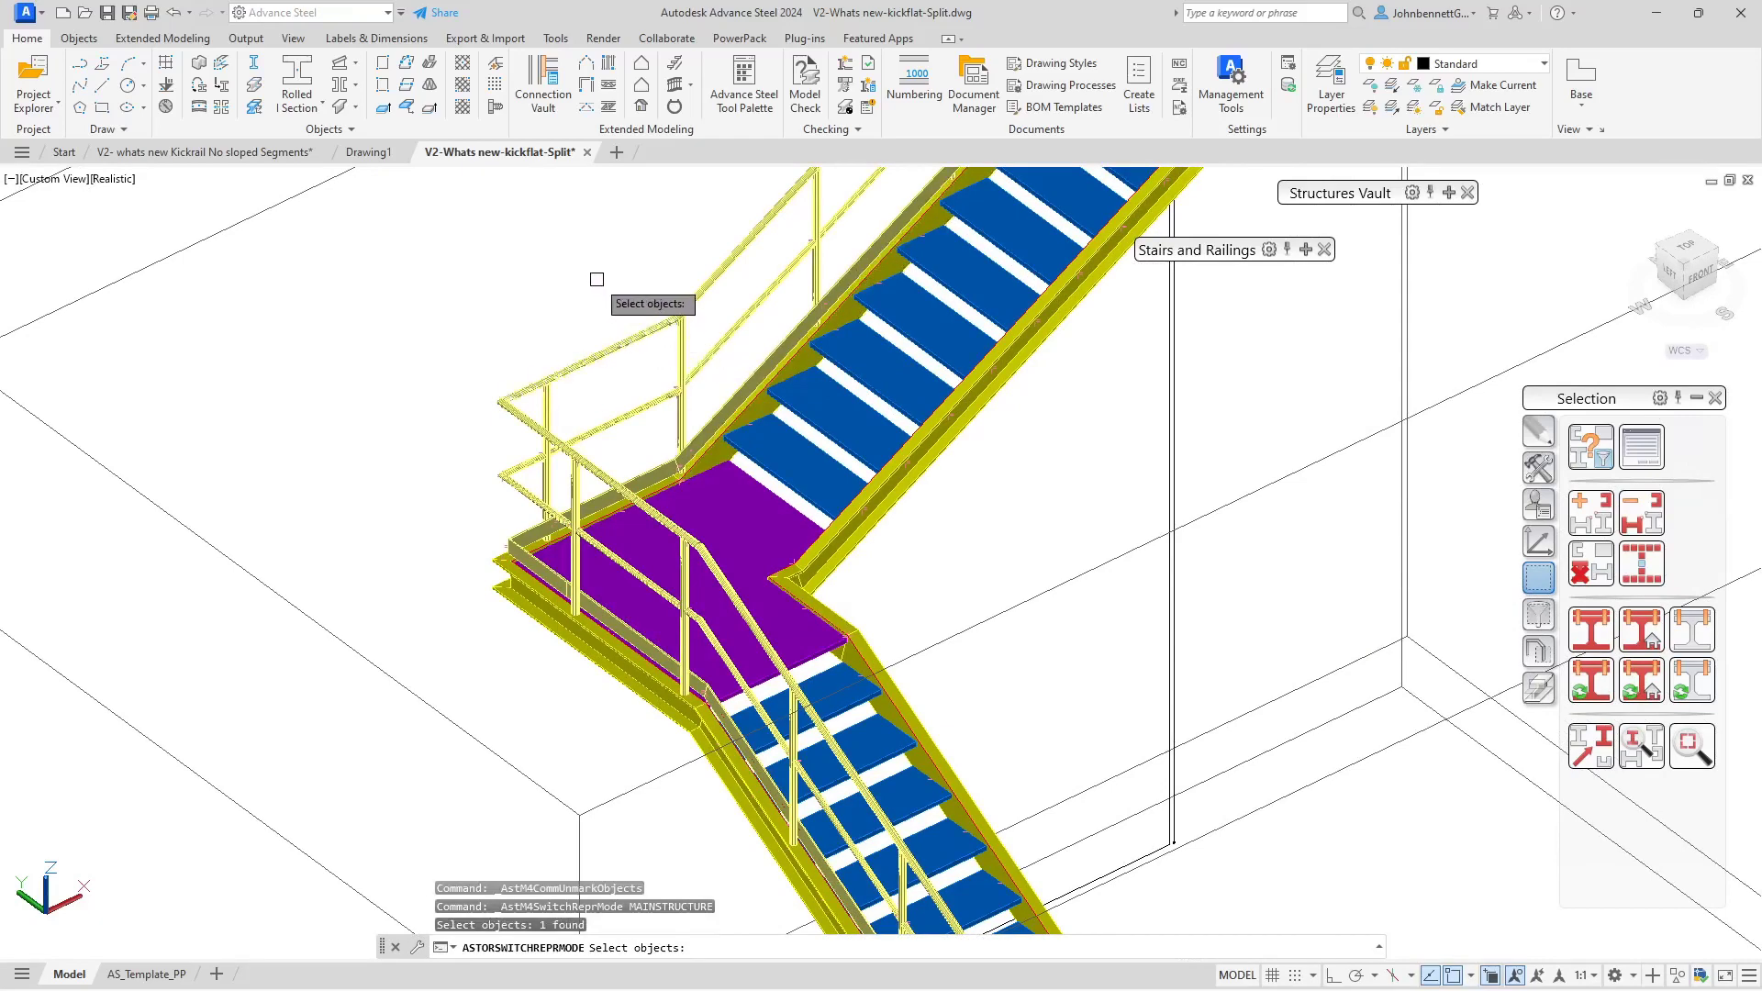
{"action": "key", "text": "Return"}
{"action": "middle_click_drag", "start_coordinate": [593, 282], "coordinate": [367, 394], "text": "shift"}
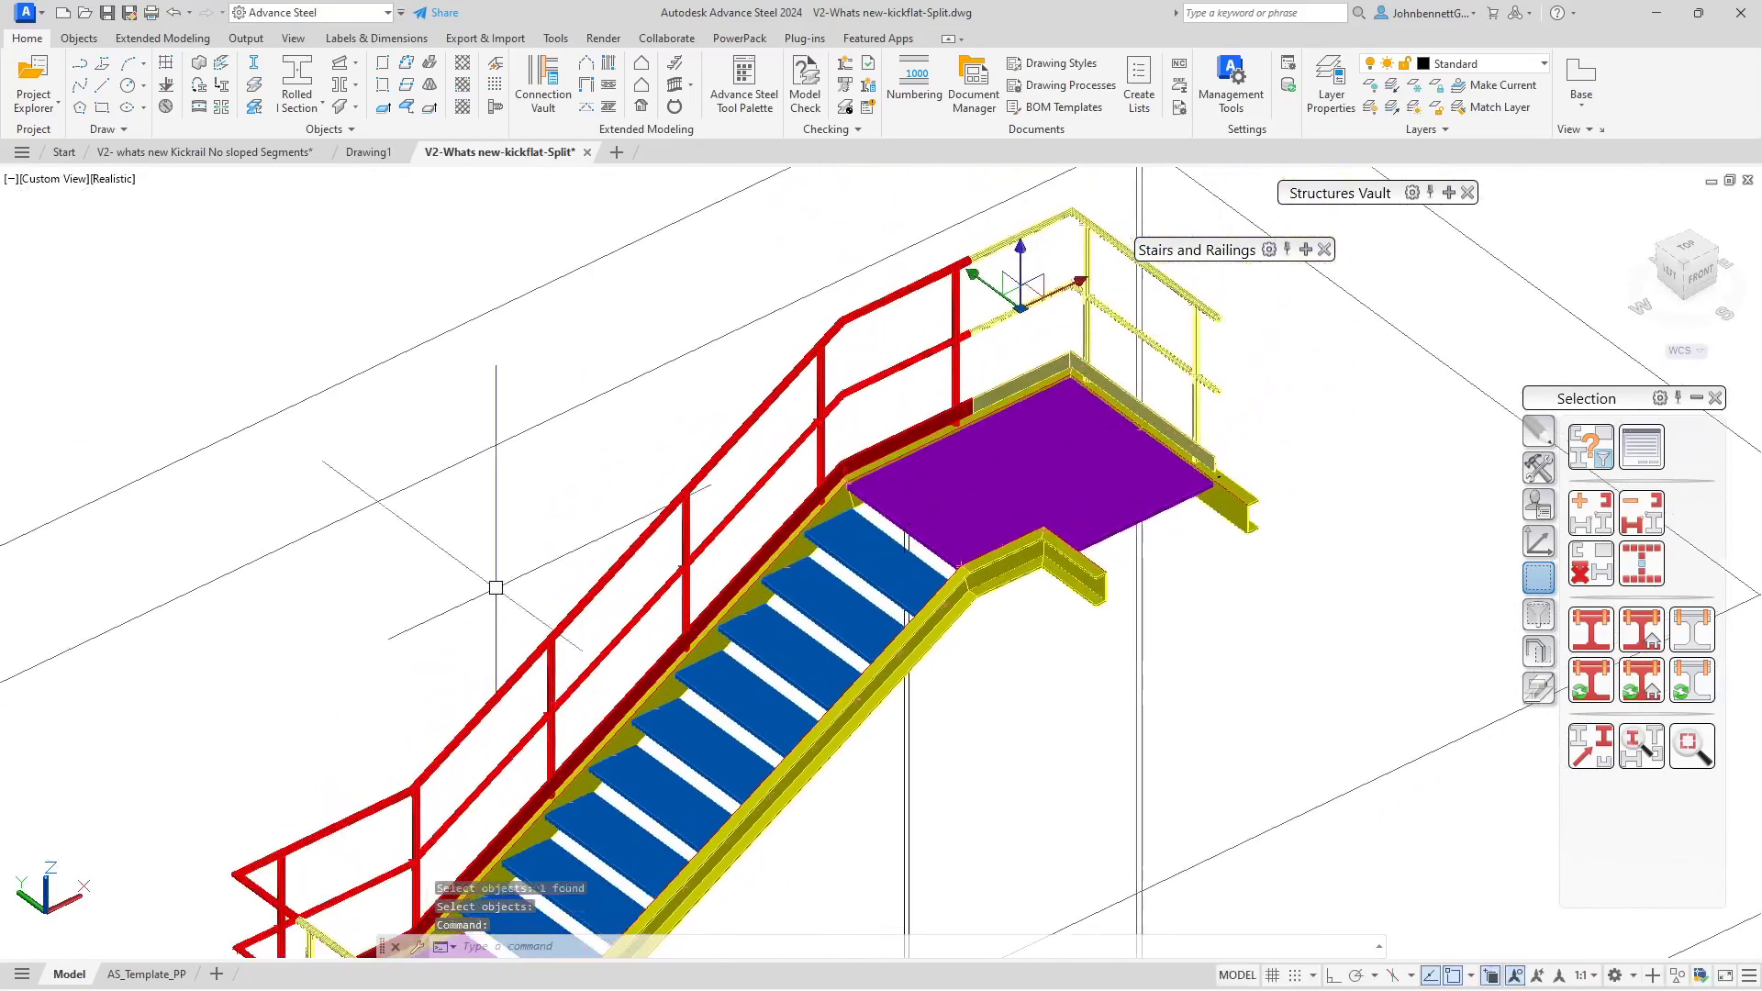
{"action": "scroll", "coordinate": [731, 431], "scroll_direction": "down", "scroll_amount": 5}
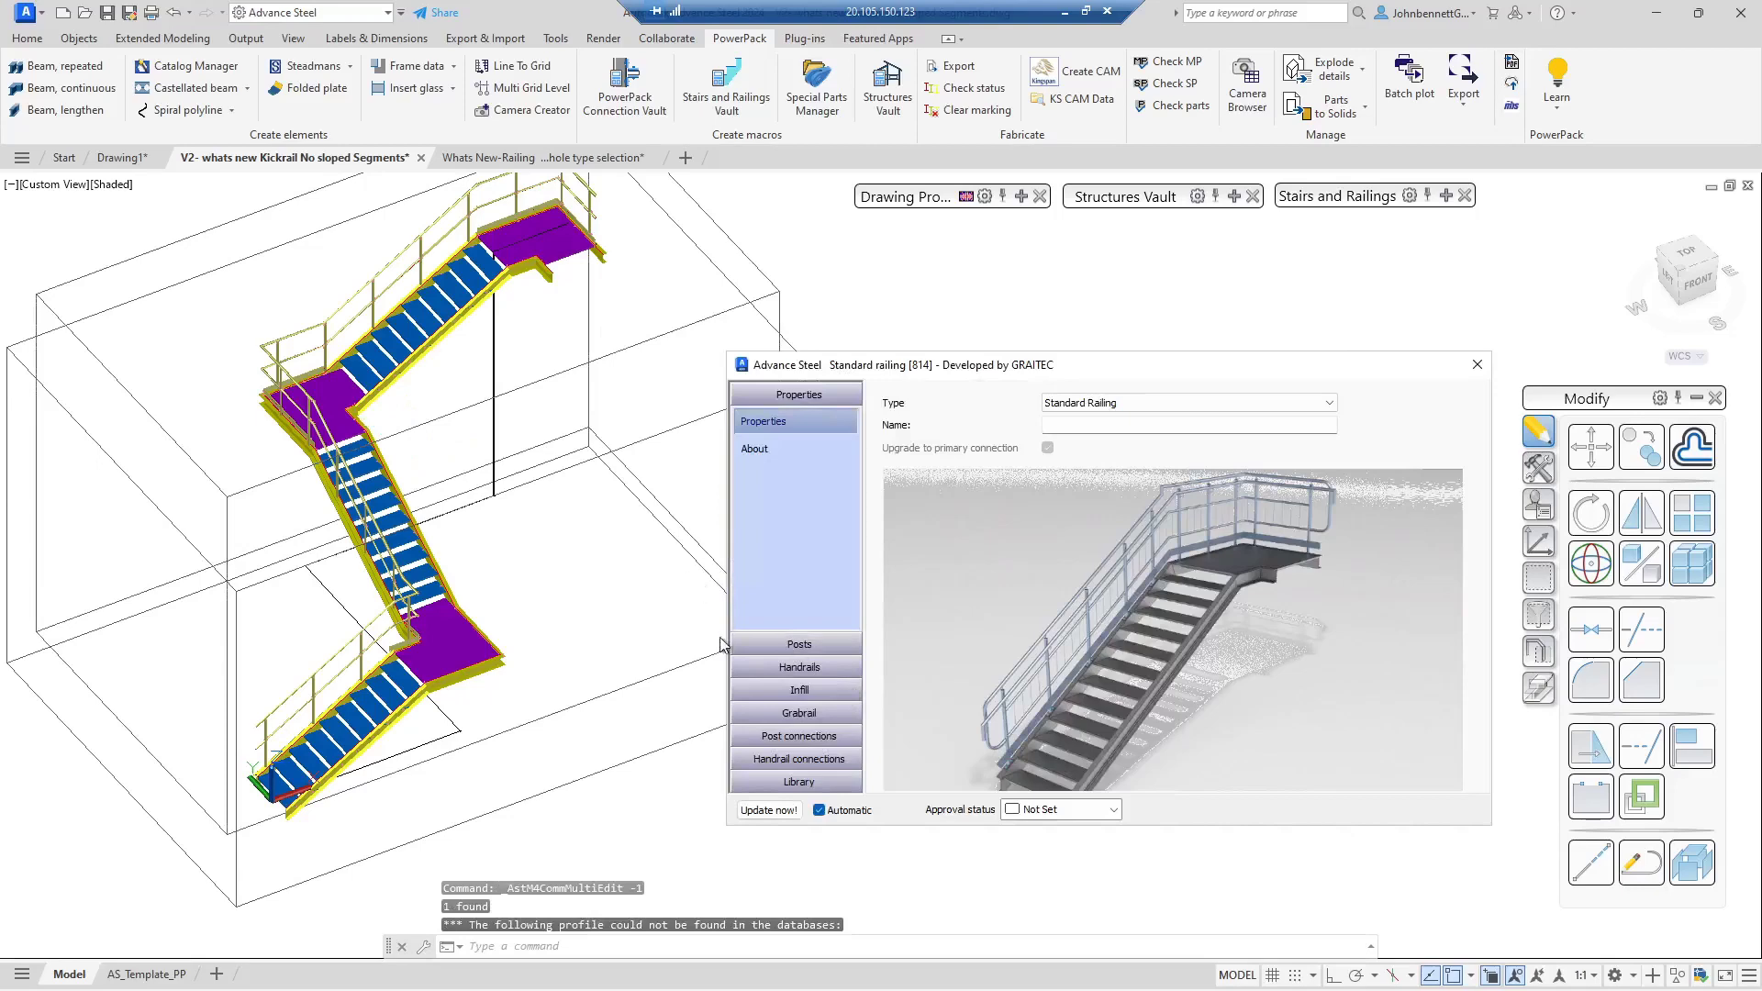
Step: Tick Disable sloped kickrail on the Kickrail page and close the Standard railing dialog
{"action": "left_click", "coordinate": [813, 670]}
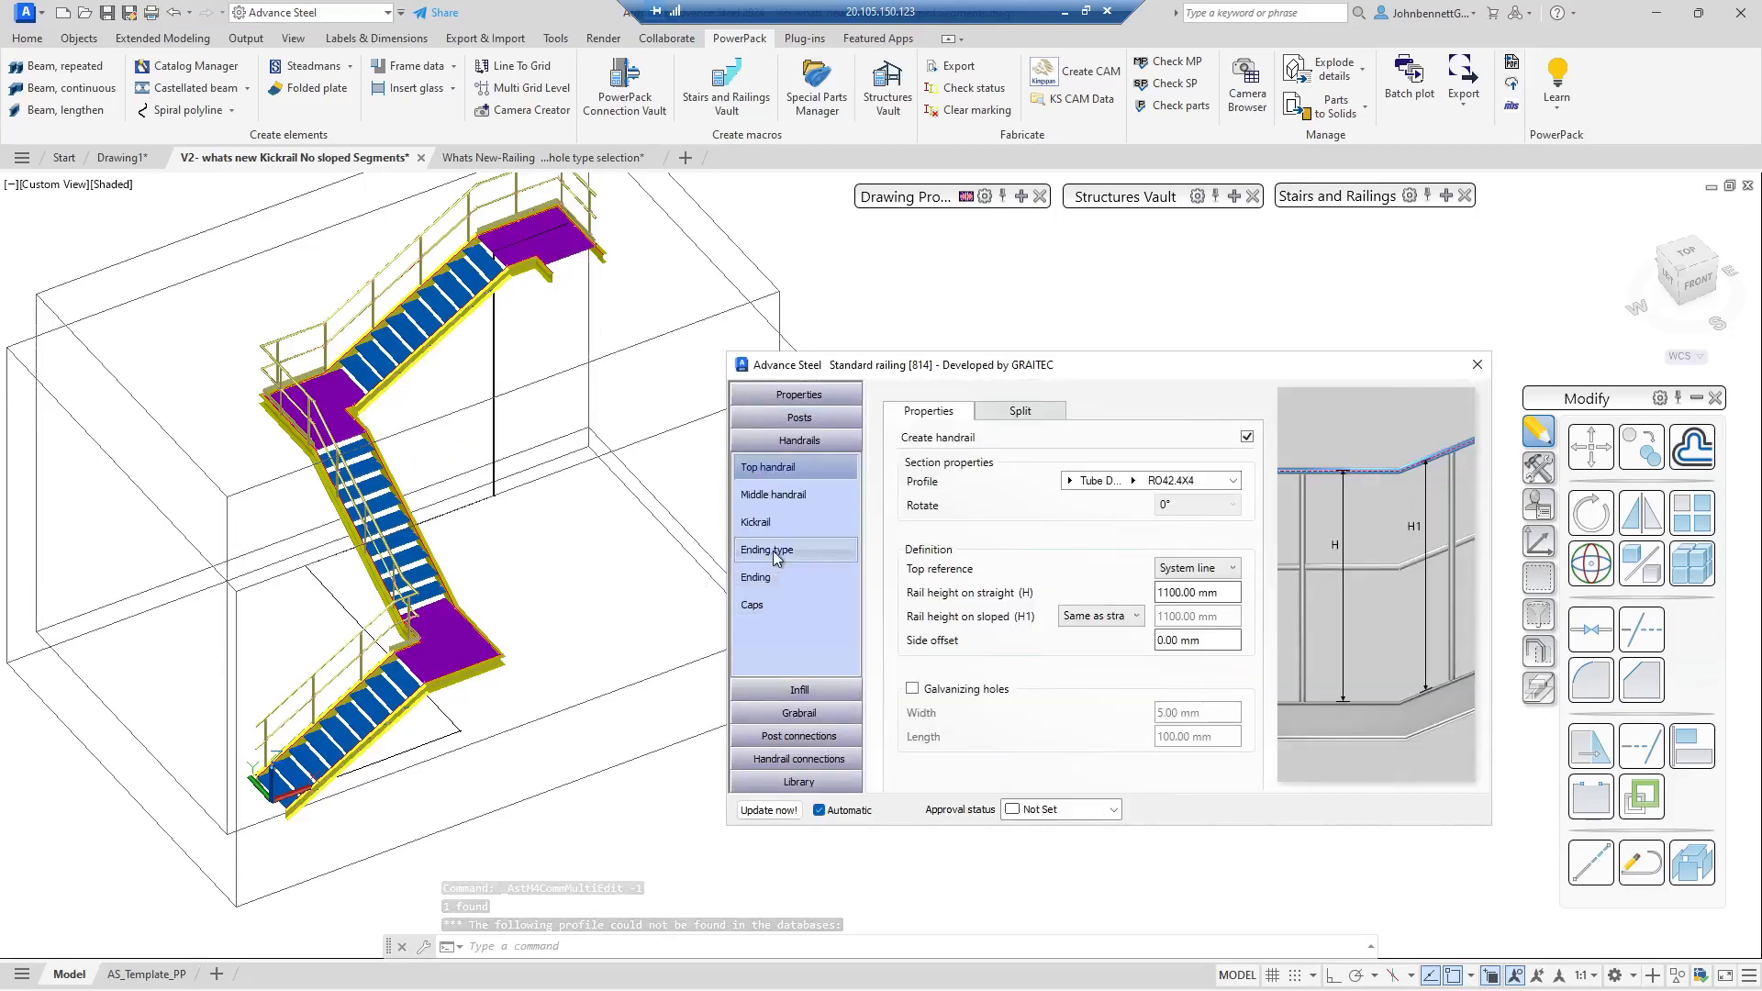
{"action": "left_click", "coordinate": [763, 521]}
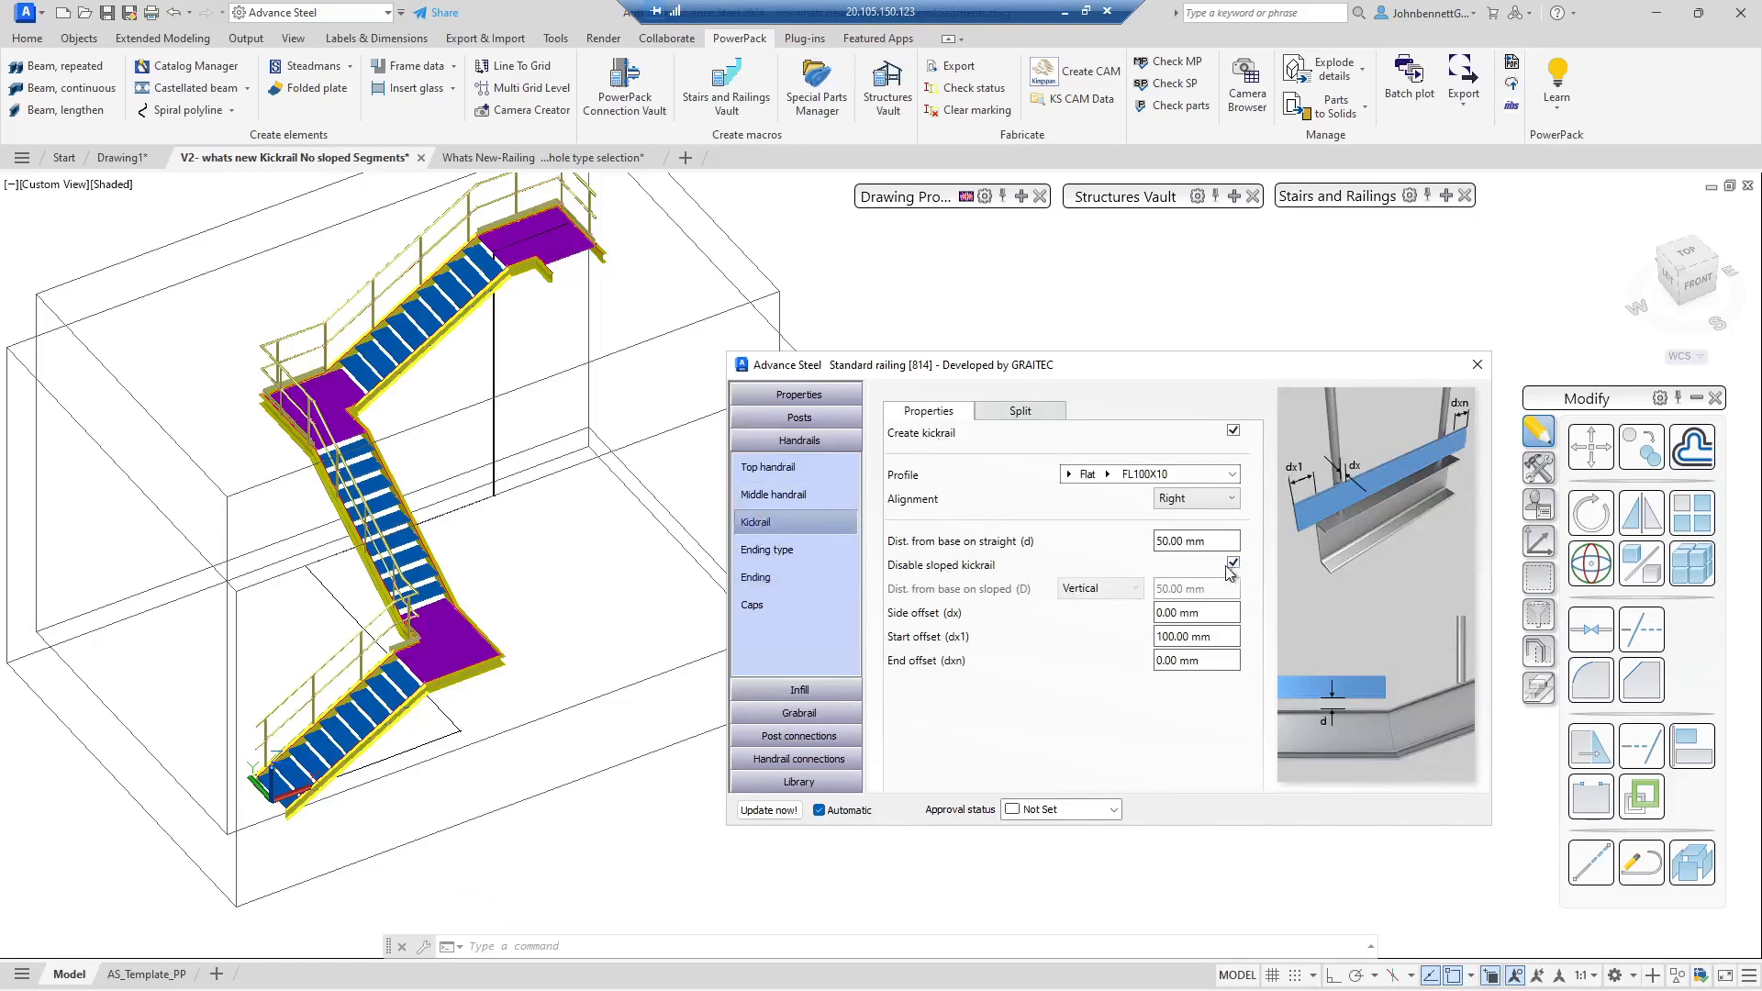
{"action": "scroll", "coordinate": [307, 502], "scroll_direction": "up", "scroll_amount": 5}
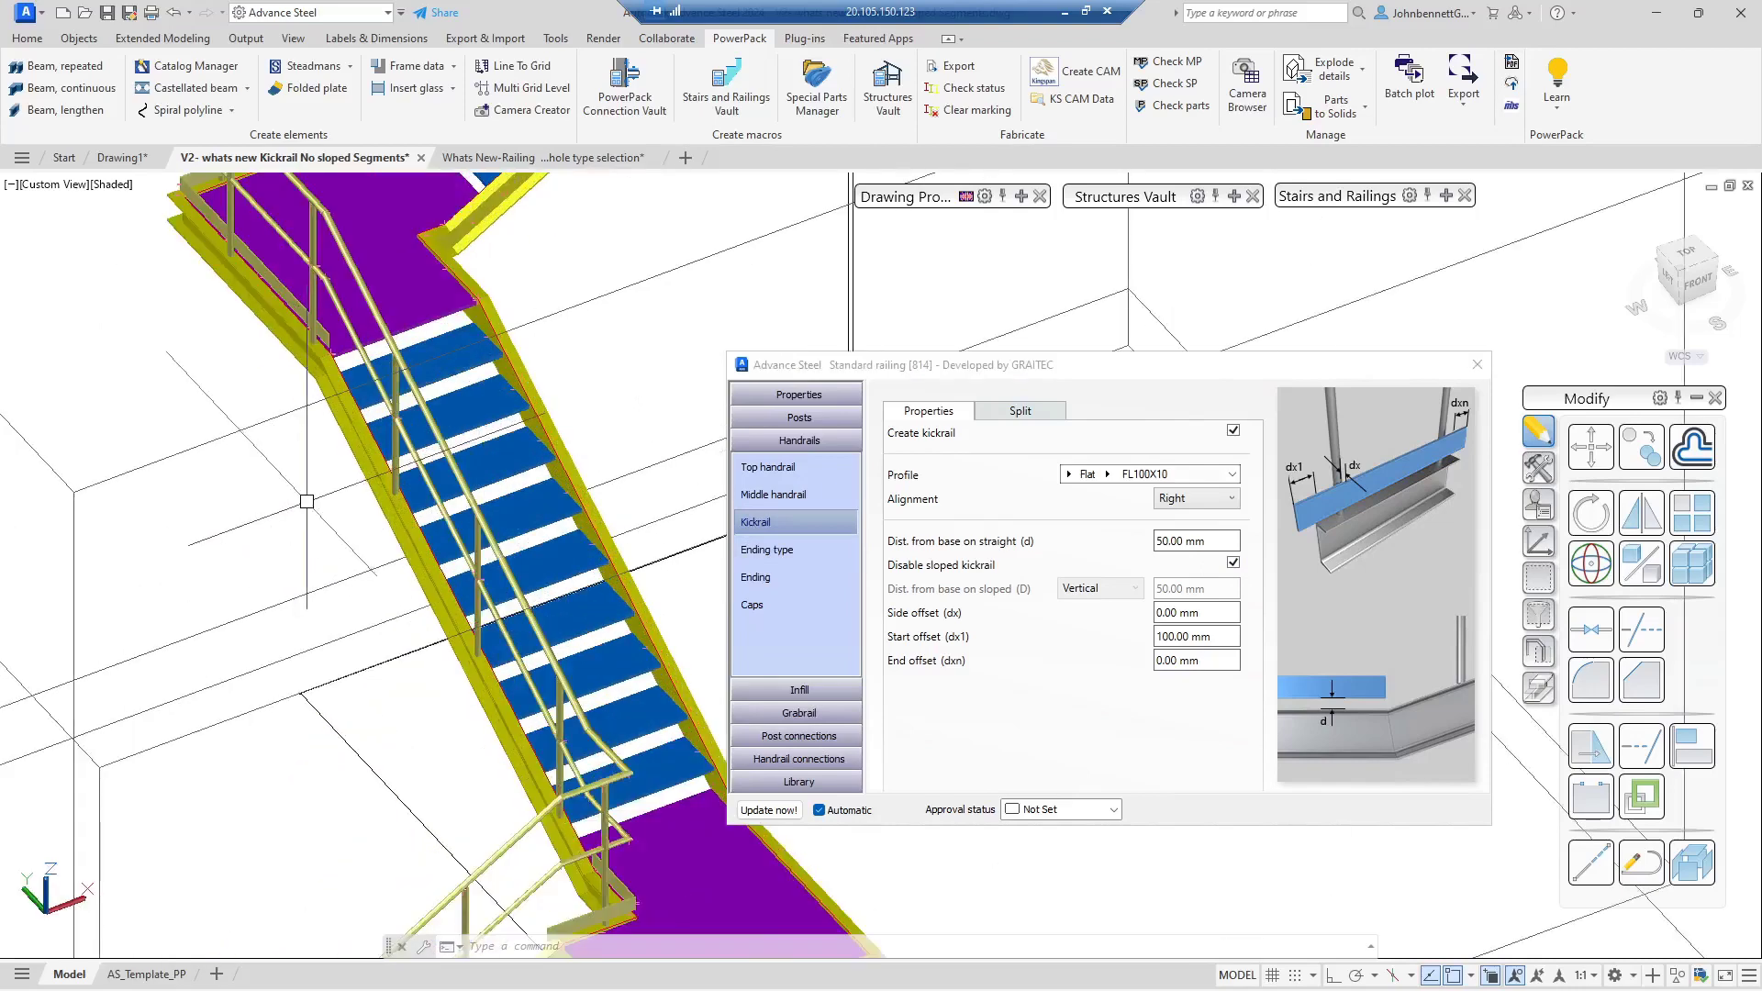
{"action": "scroll", "coordinate": [306, 502], "scroll_direction": "up", "scroll_amount": 3}
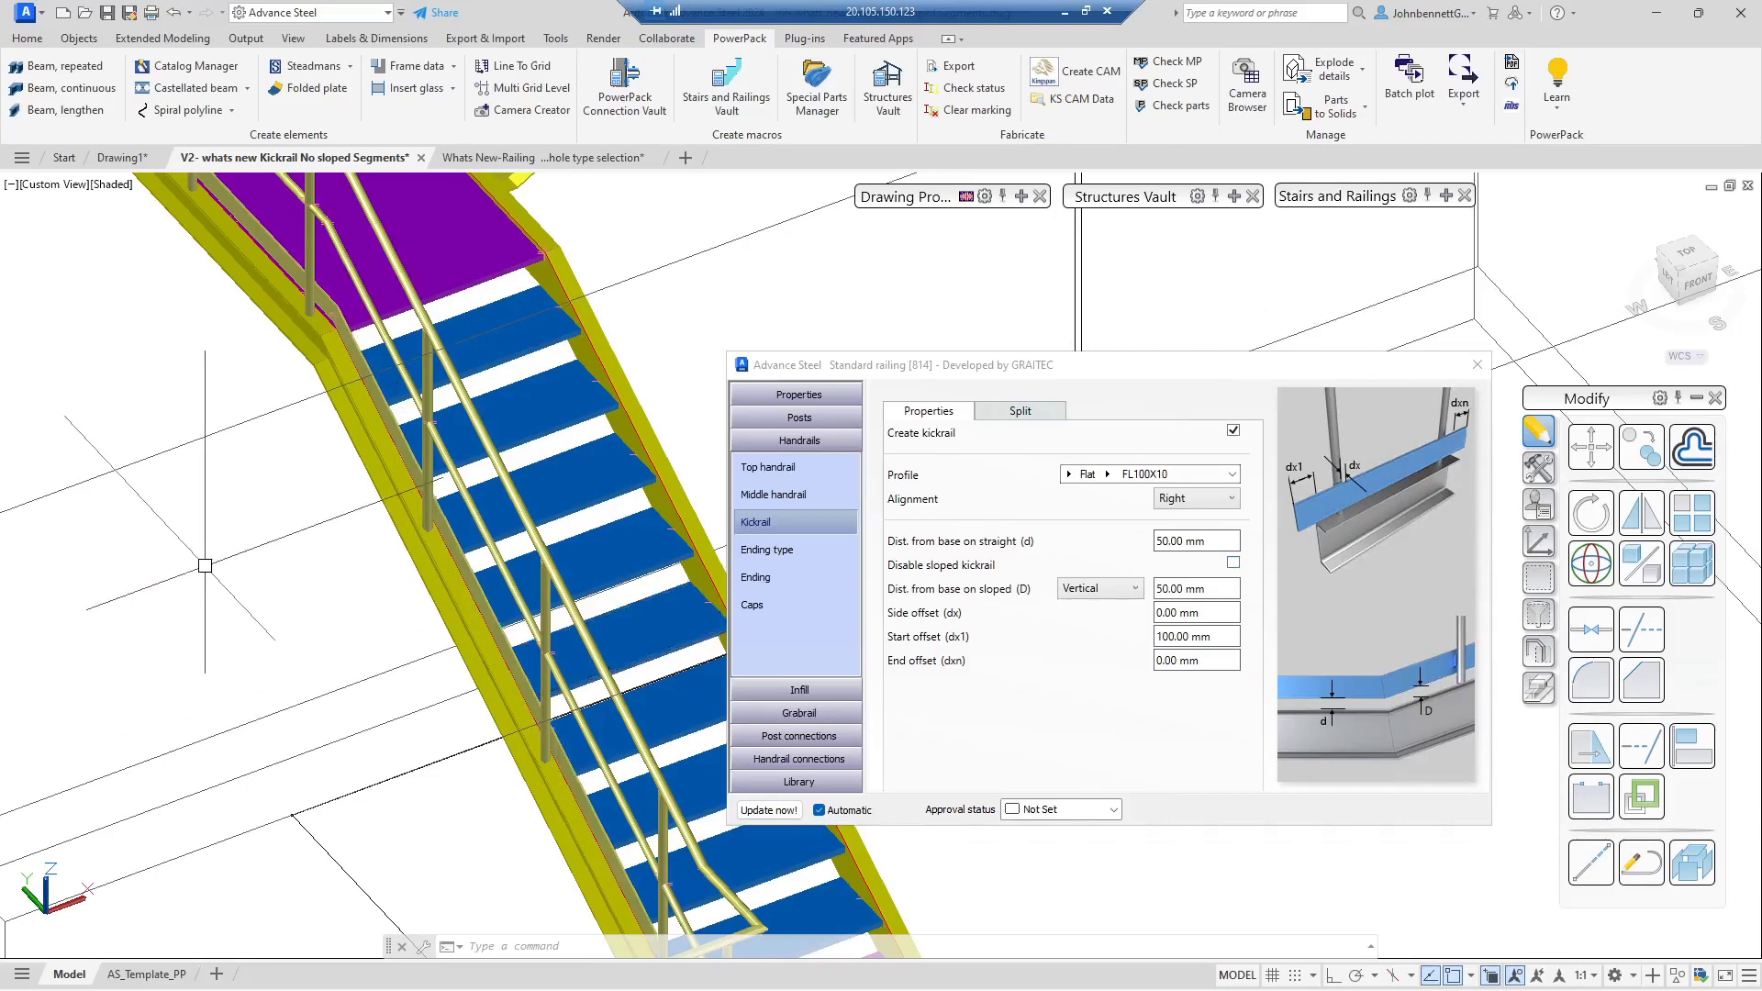
{"action": "scroll", "coordinate": [204, 563], "scroll_direction": "down", "scroll_amount": 5}
{"action": "middle_click_drag", "start_coordinate": [205, 563], "coordinate": [228, 624]}
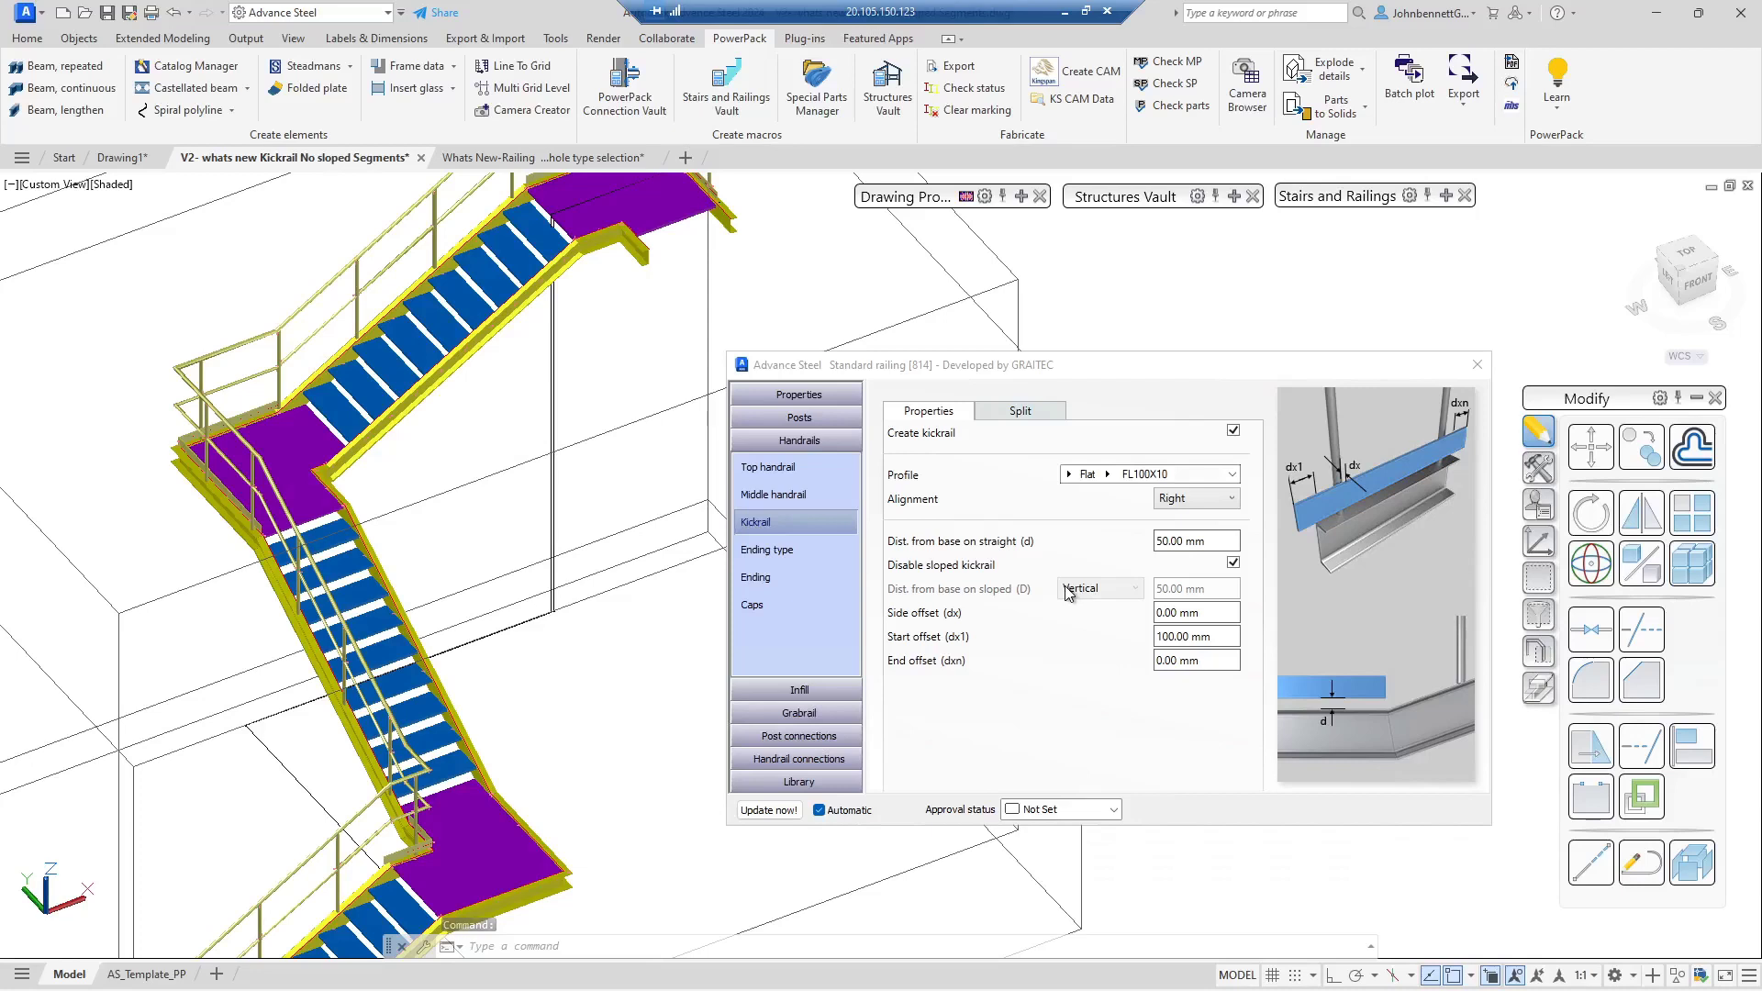
{"action": "left_click", "coordinate": [1476, 367]}
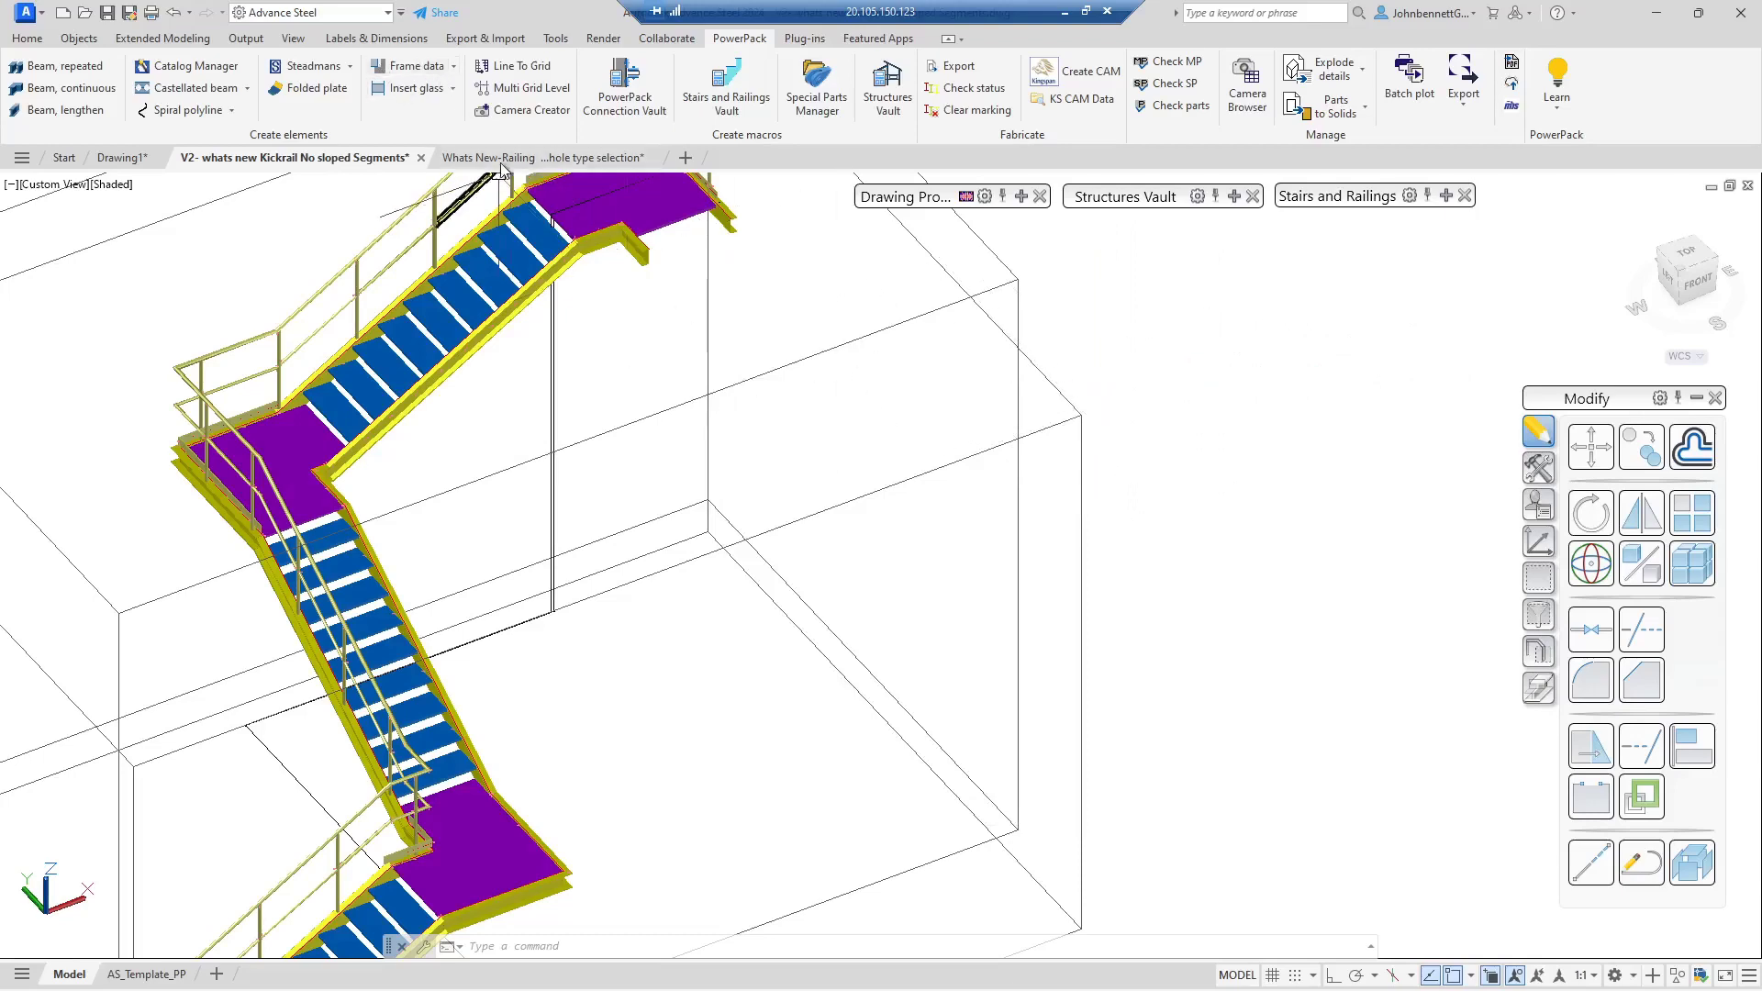
Step: Switch to the 'Whats New-Railing hole type selection' drawing and open railing [2269]'s Advance Joint Properties
{"action": "left_click", "coordinate": [473, 159]}
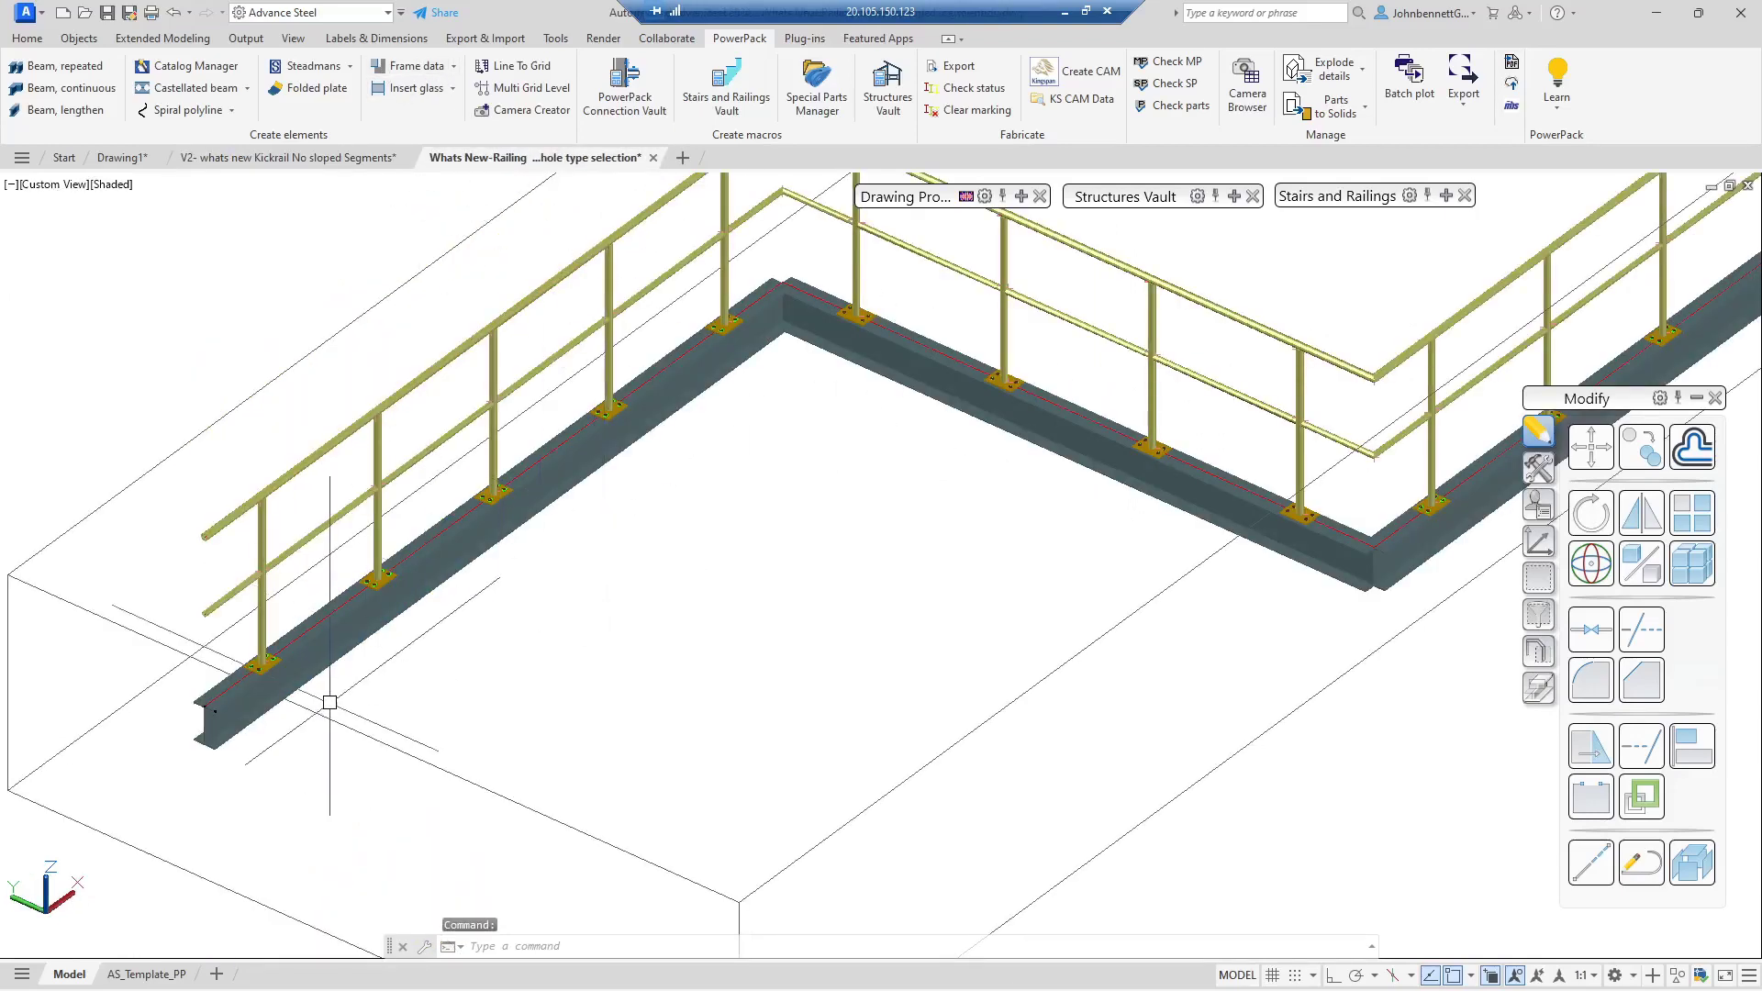
{"action": "scroll", "coordinate": [241, 698], "scroll_direction": "up", "scroll_amount": 3}
{"action": "scroll", "coordinate": [551, 440], "scroll_direction": "up", "scroll_amount": 5}
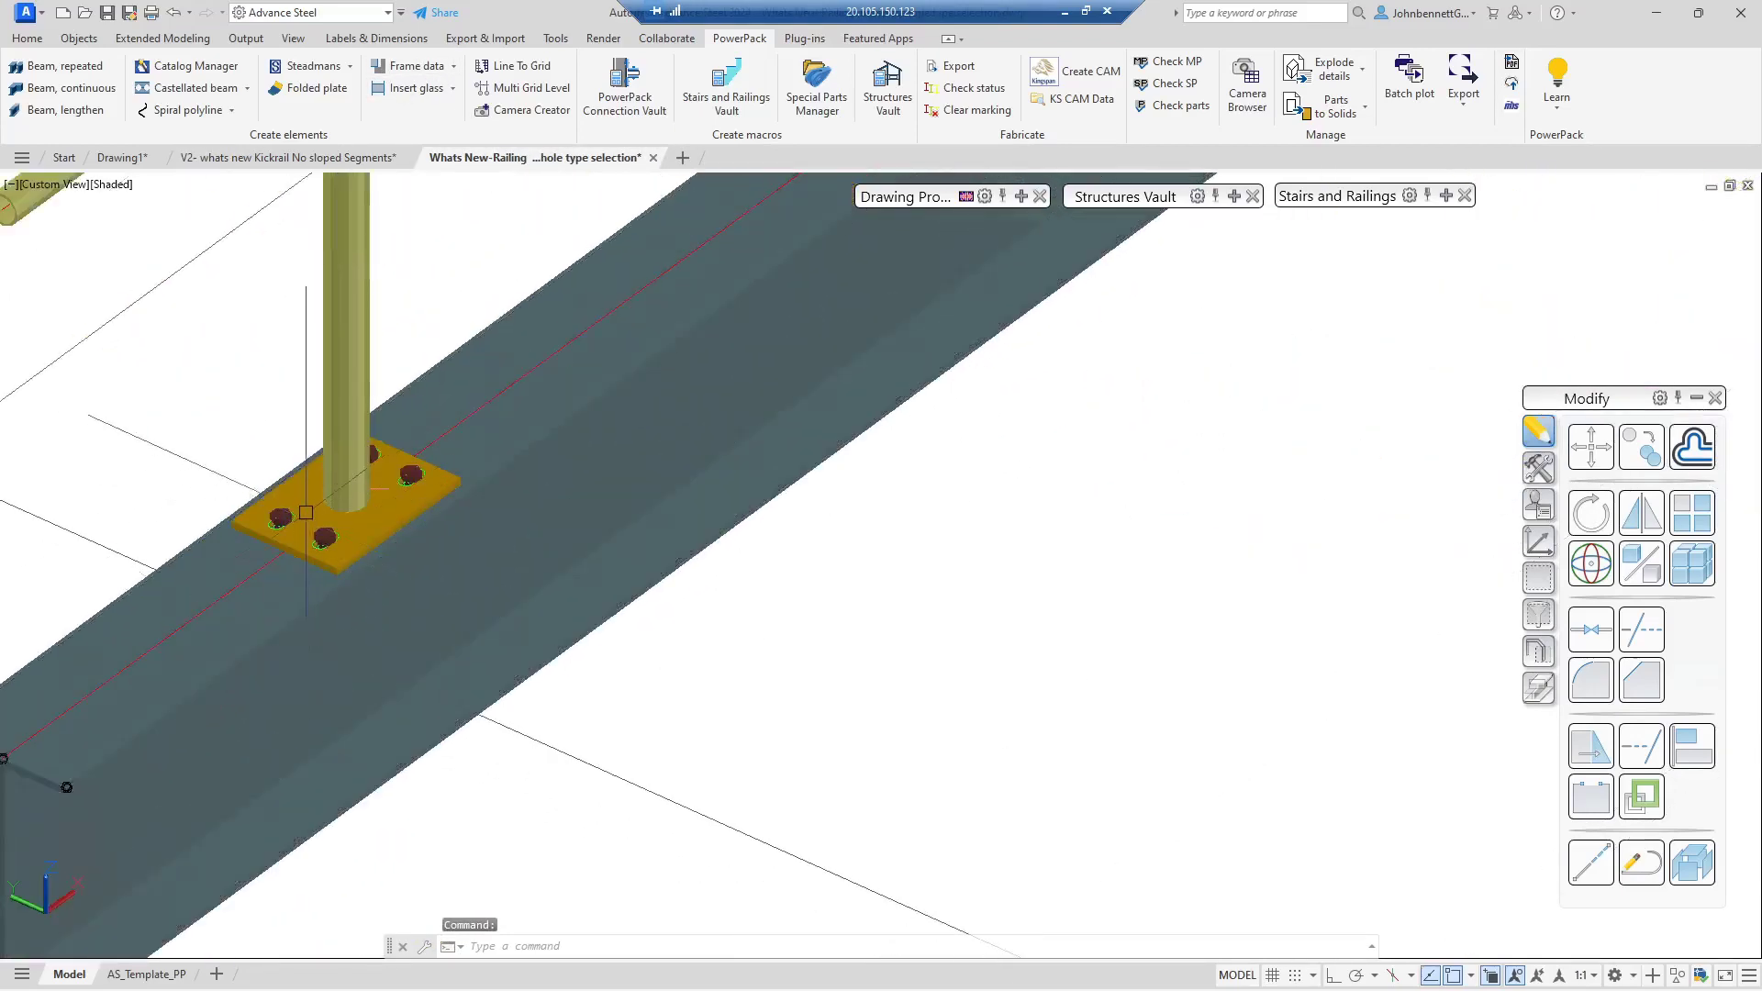
{"action": "right_click", "coordinate": [229, 393]}
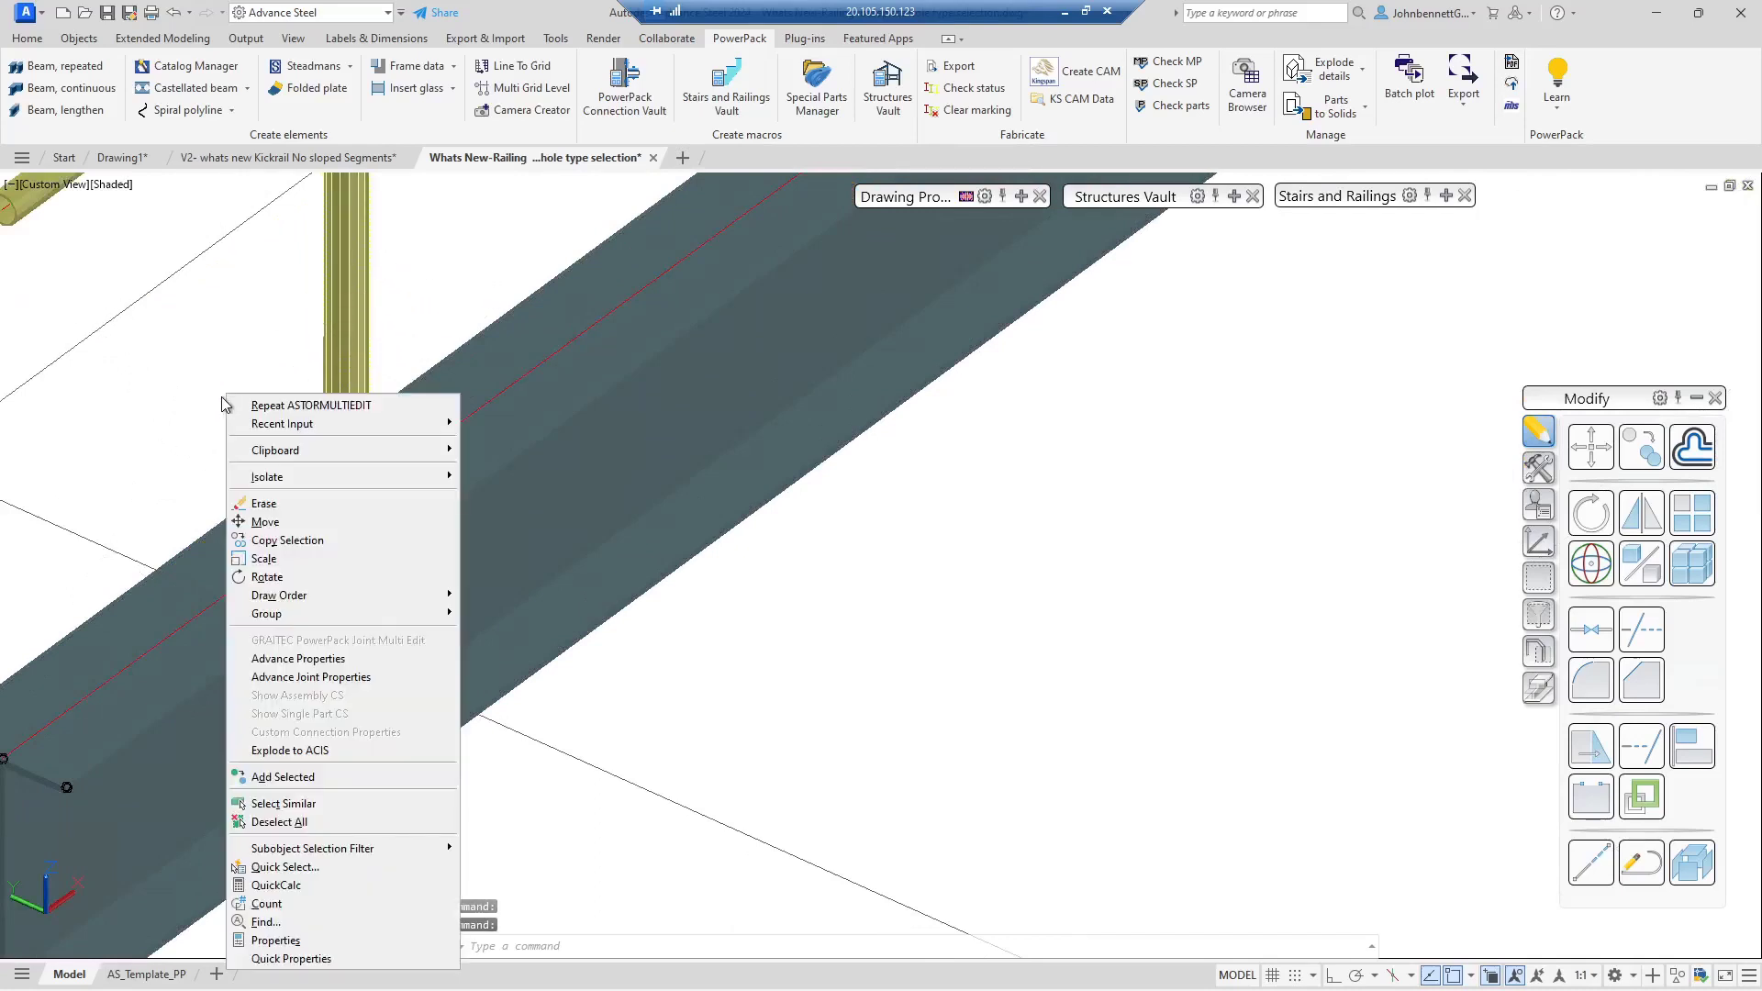
{"action": "left_click", "coordinate": [295, 676]}
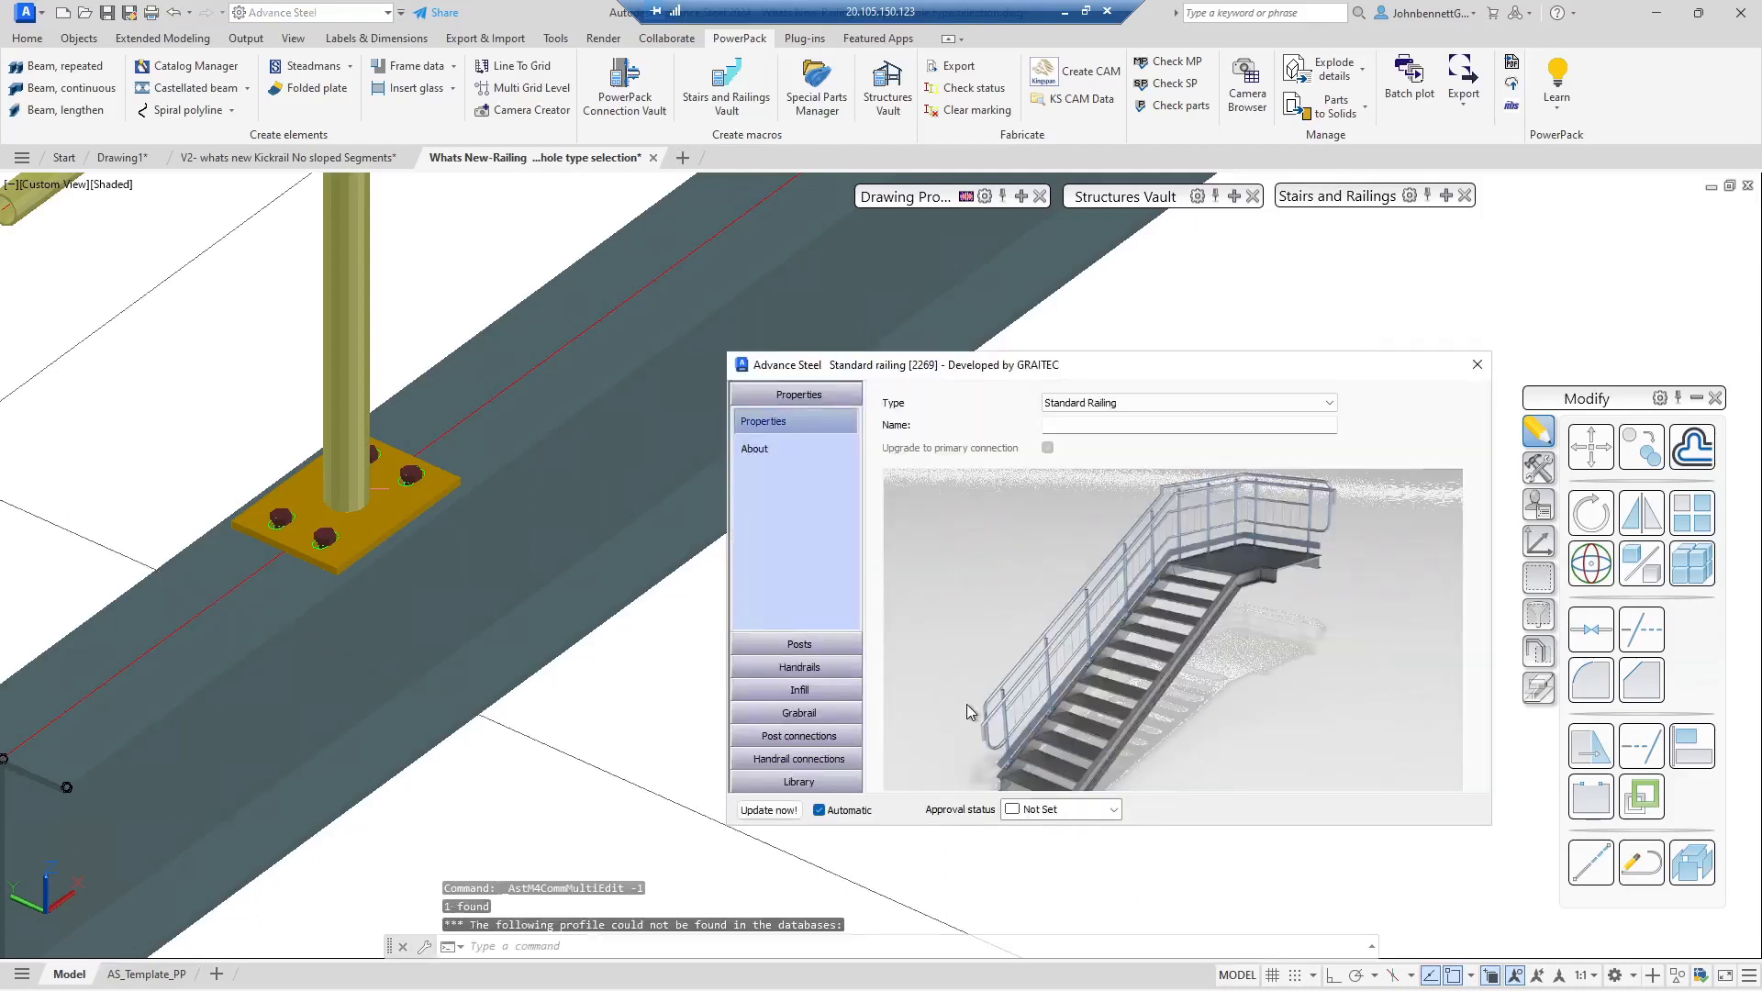
Step: Under Post connections > Connection definition > Holes, set Hole type to Default for all parts
{"action": "left_click", "coordinate": [775, 737]}
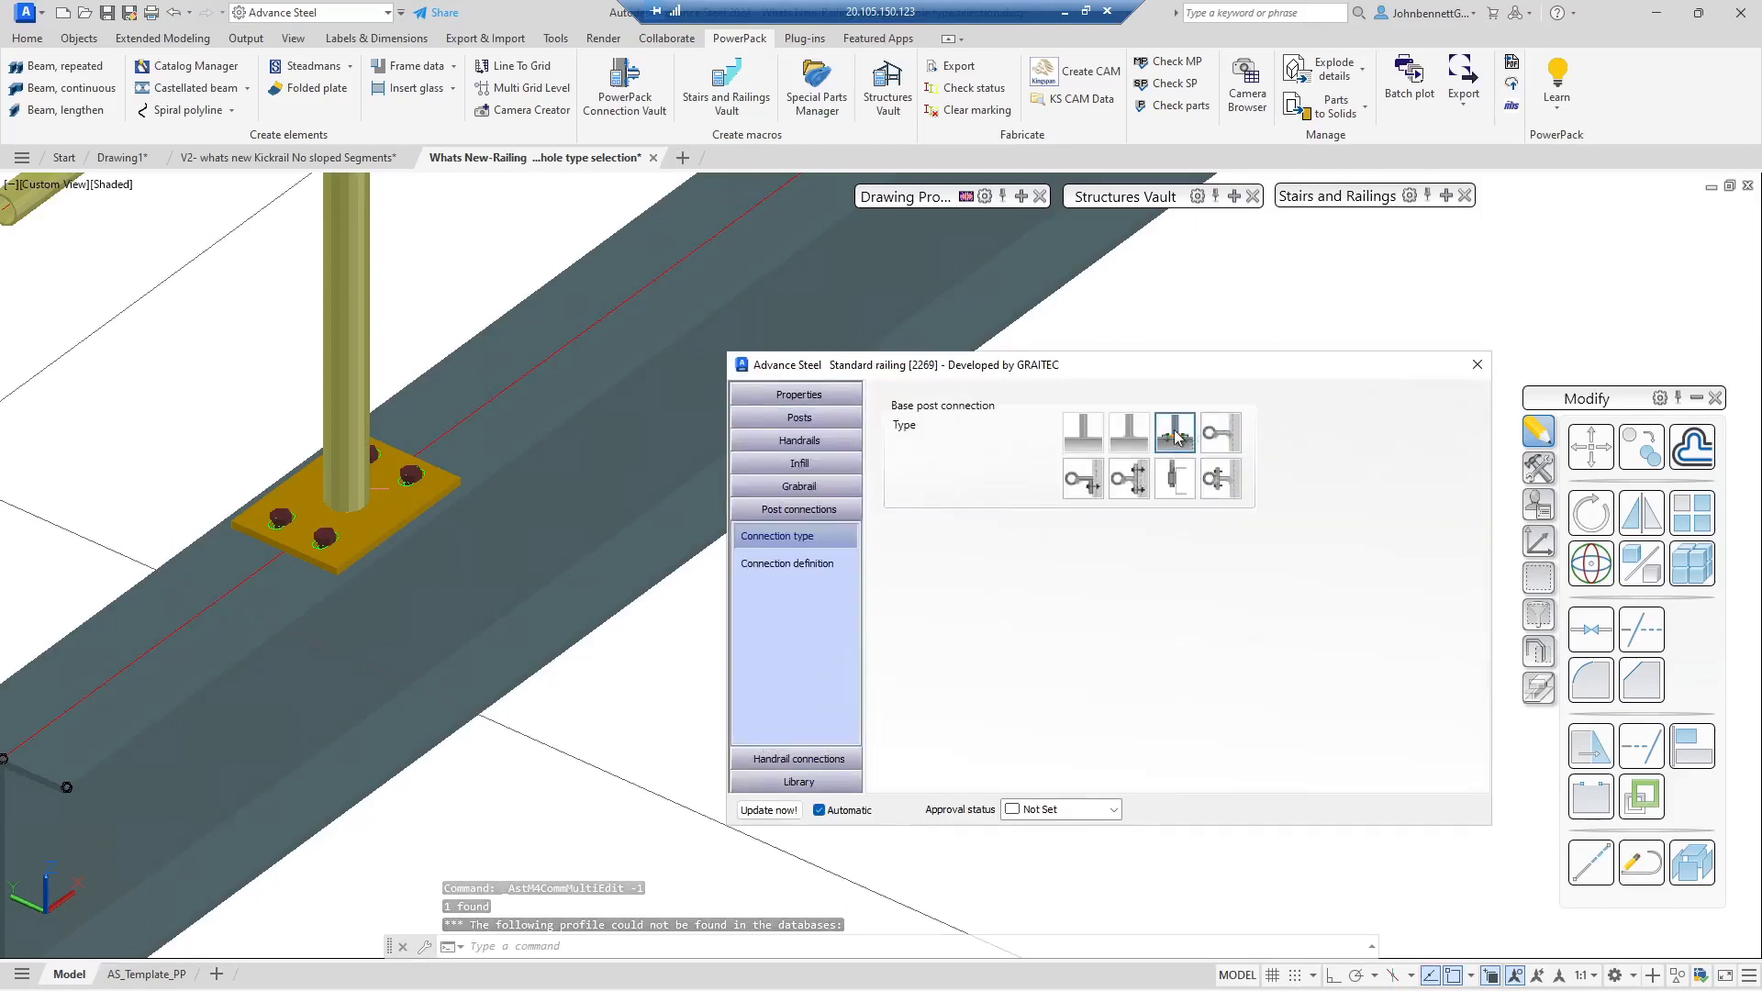
{"action": "left_click", "coordinate": [790, 567]}
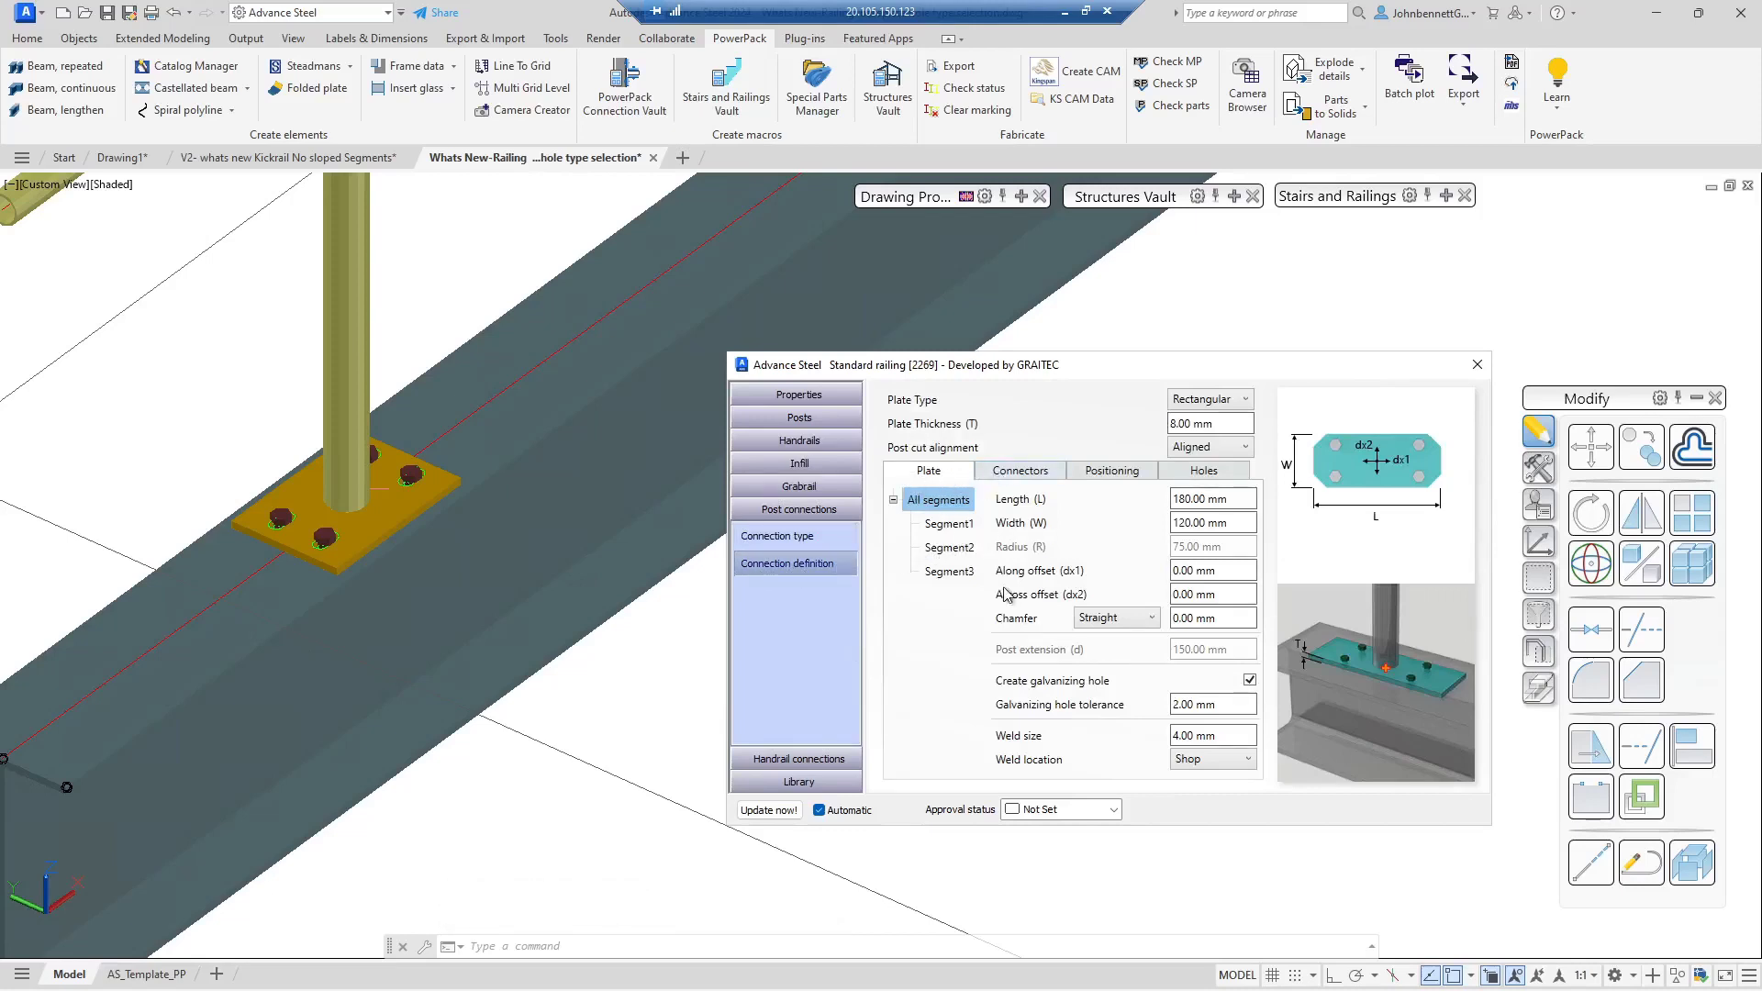
{"action": "left_click", "coordinate": [1023, 472]}
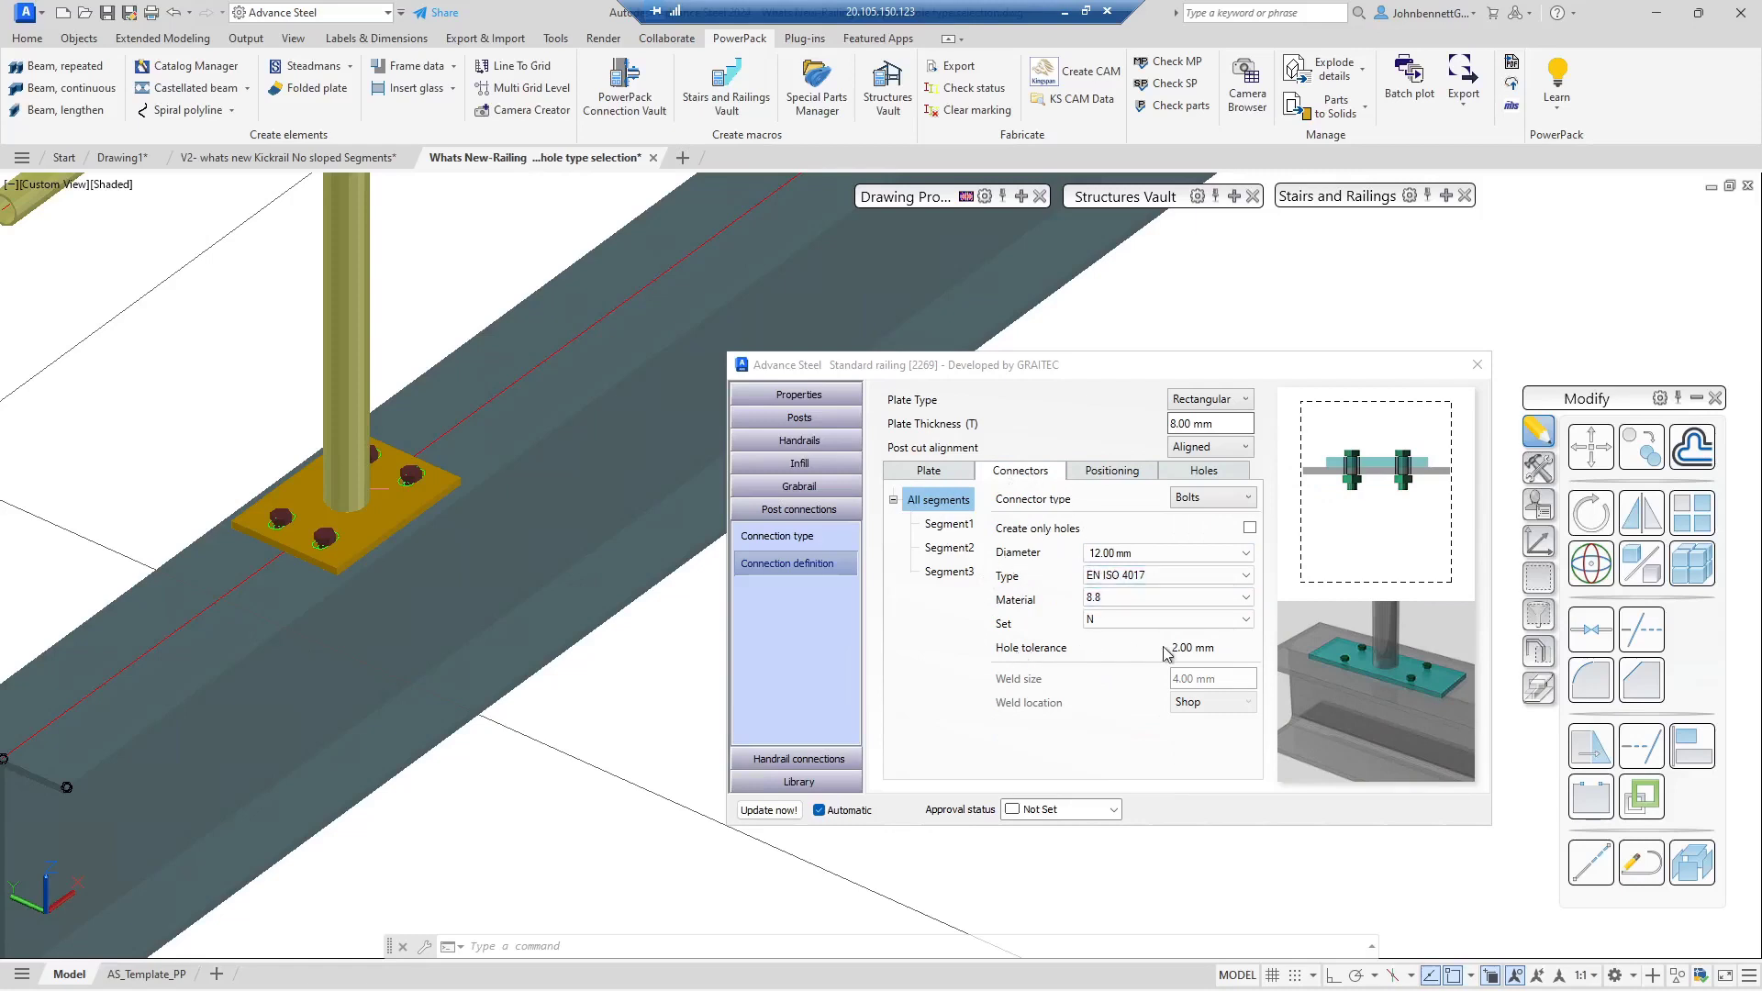
{"action": "left_click", "coordinate": [1179, 475]}
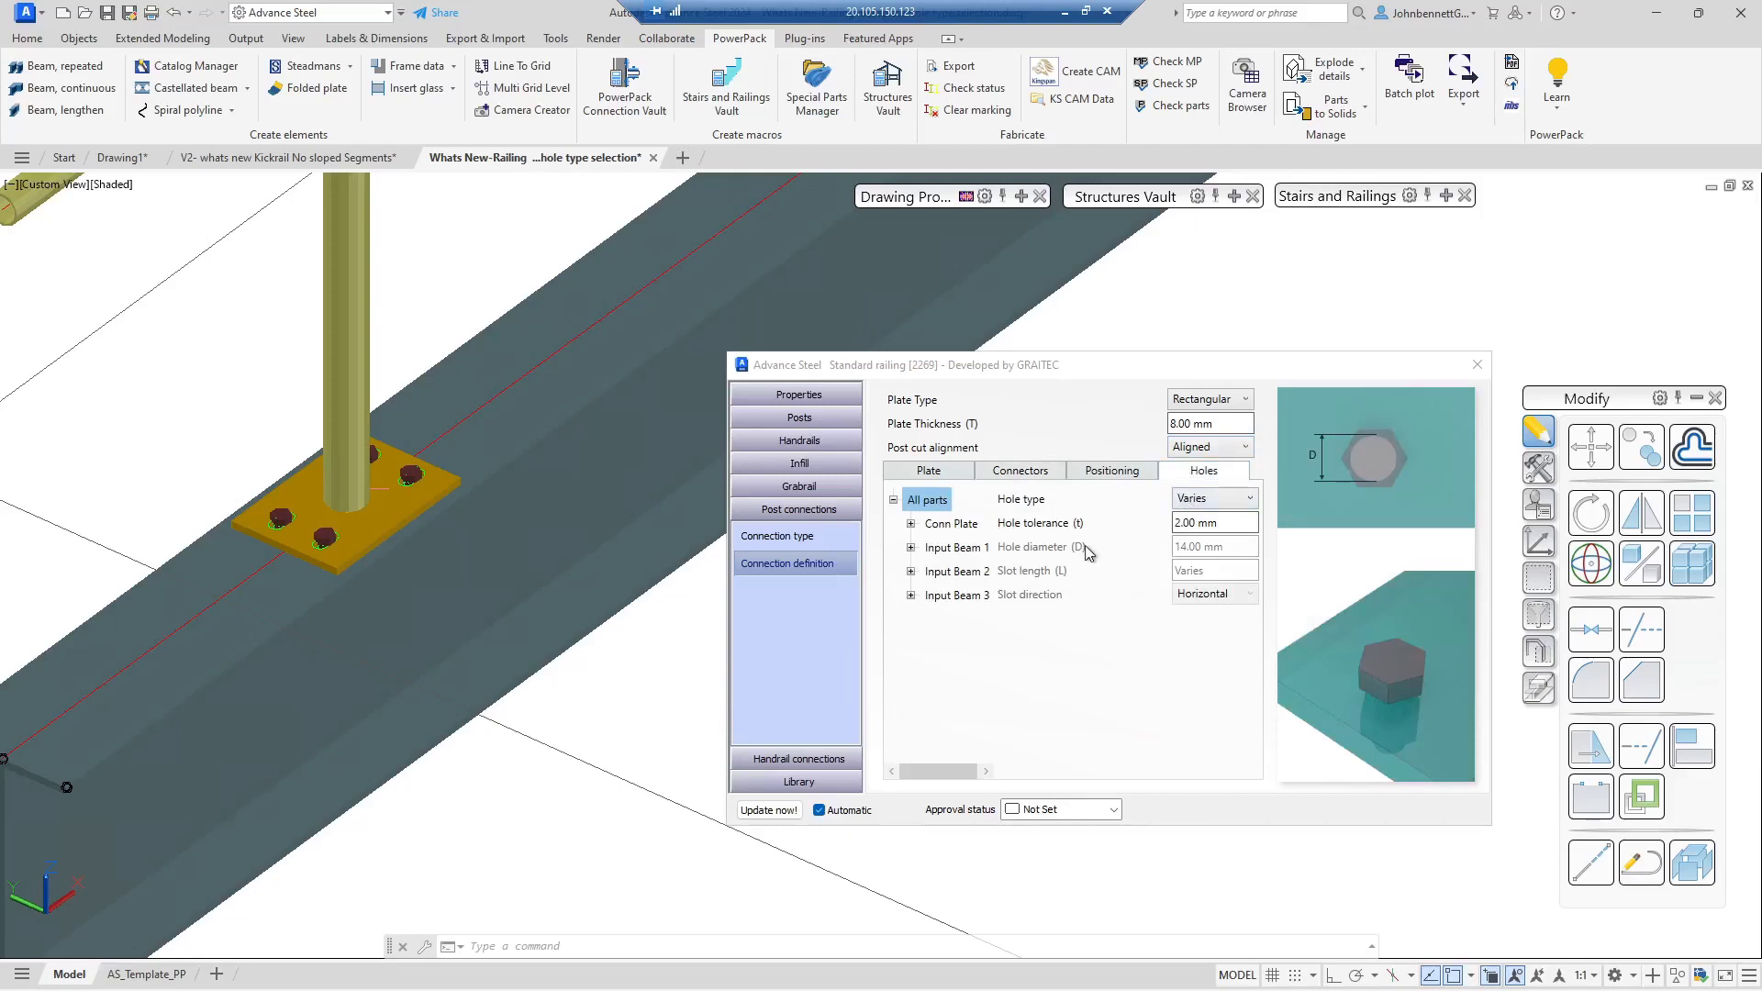
{"action": "left_click", "coordinate": [1193, 498]}
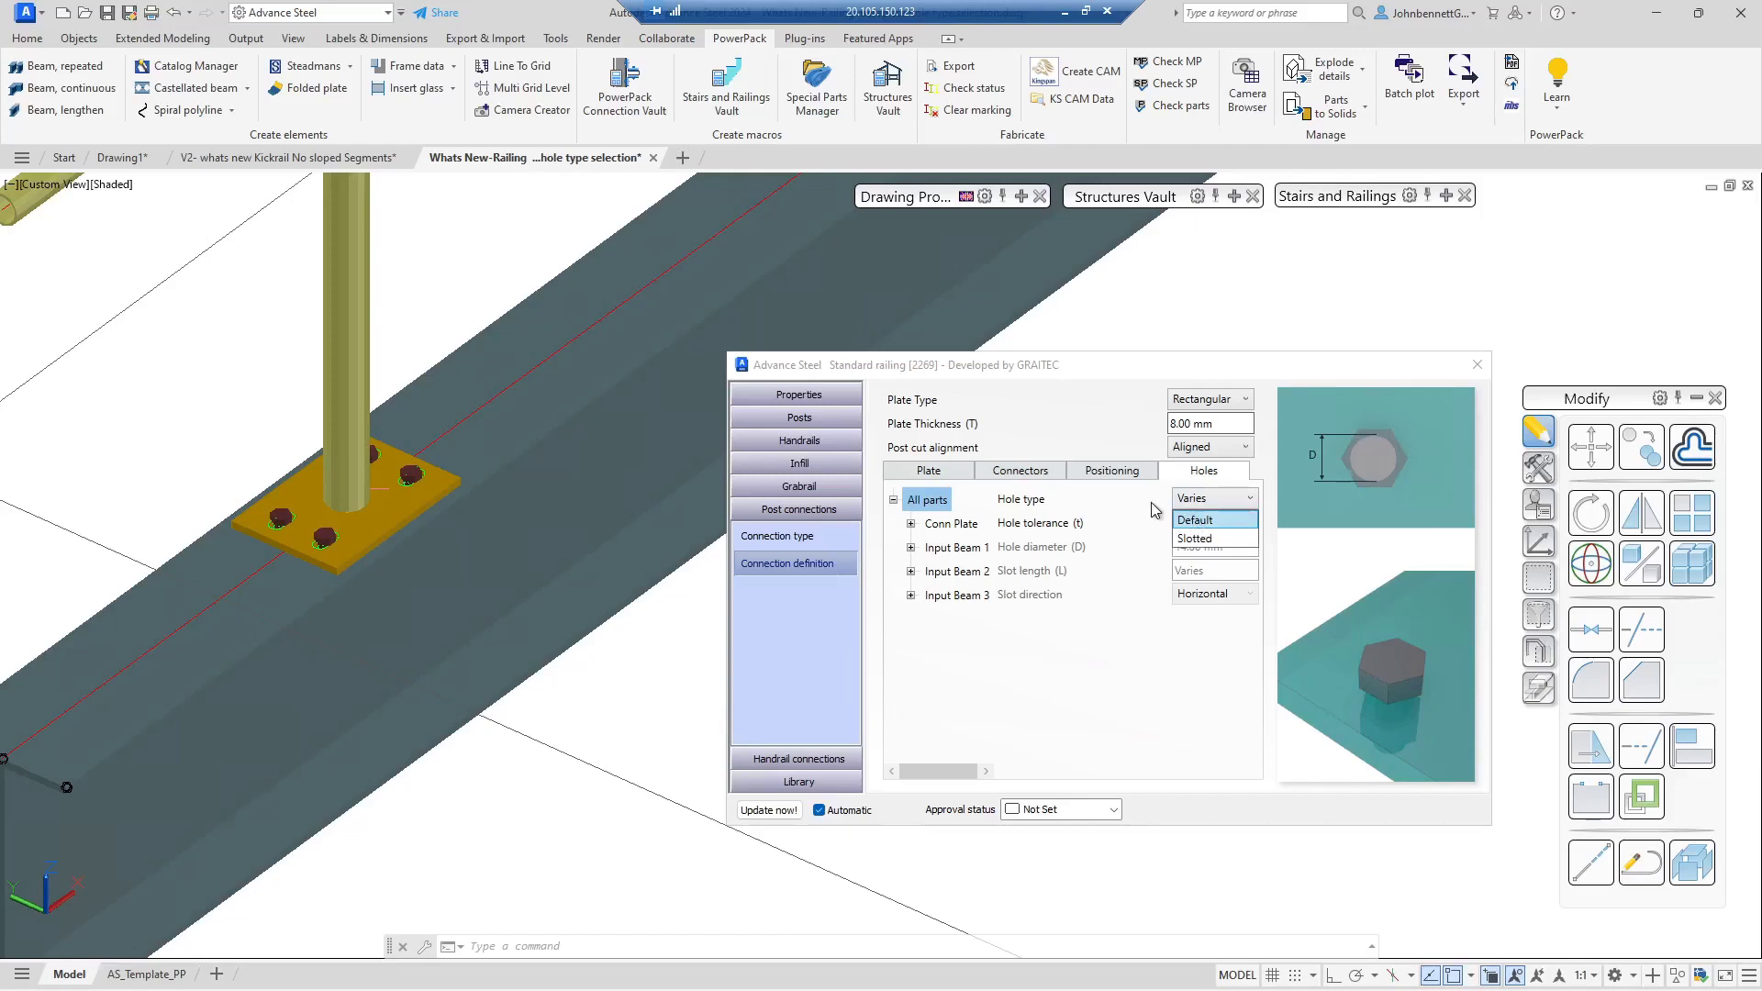
{"action": "left_click", "coordinate": [1196, 541]}
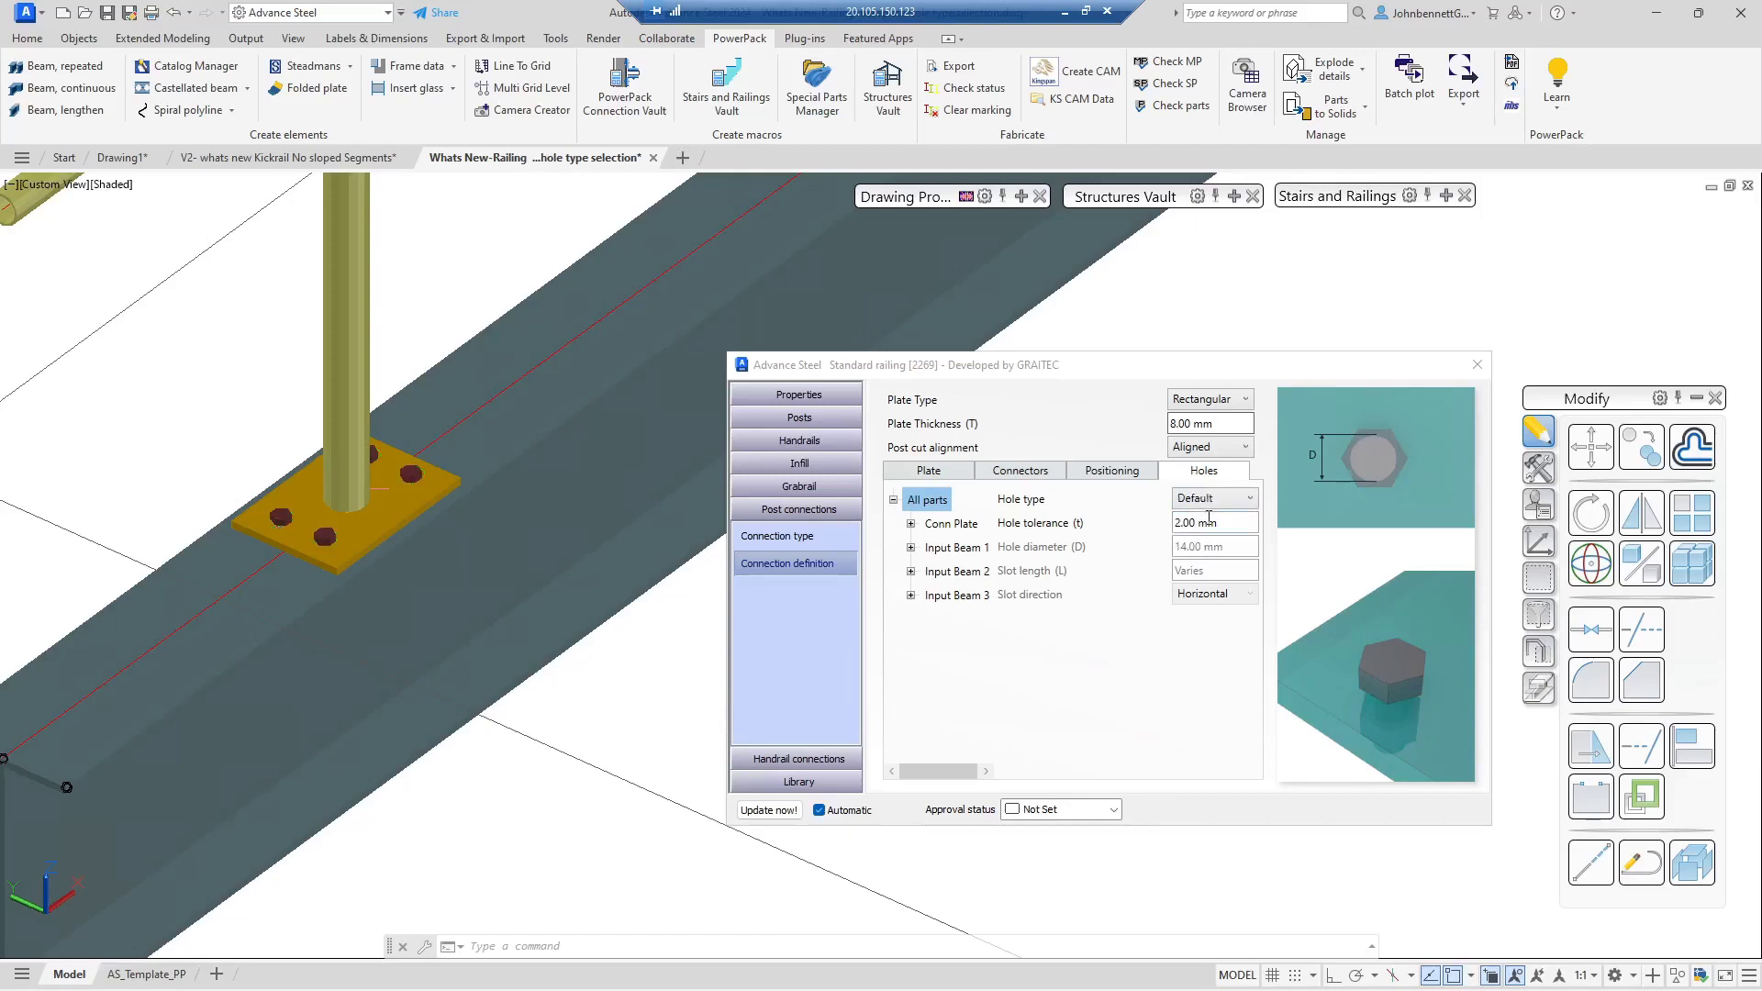
{"action": "double_click", "coordinate": [1207, 522]}
Step: Expand Conn Plate and Input Beams 1–3 in the Holes tree, keeping Segment1's holes Default
{"action": "left_click_drag", "start_coordinate": [1171, 521], "coordinate": [1153, 536]}
{"action": "left_click", "coordinate": [909, 524]}
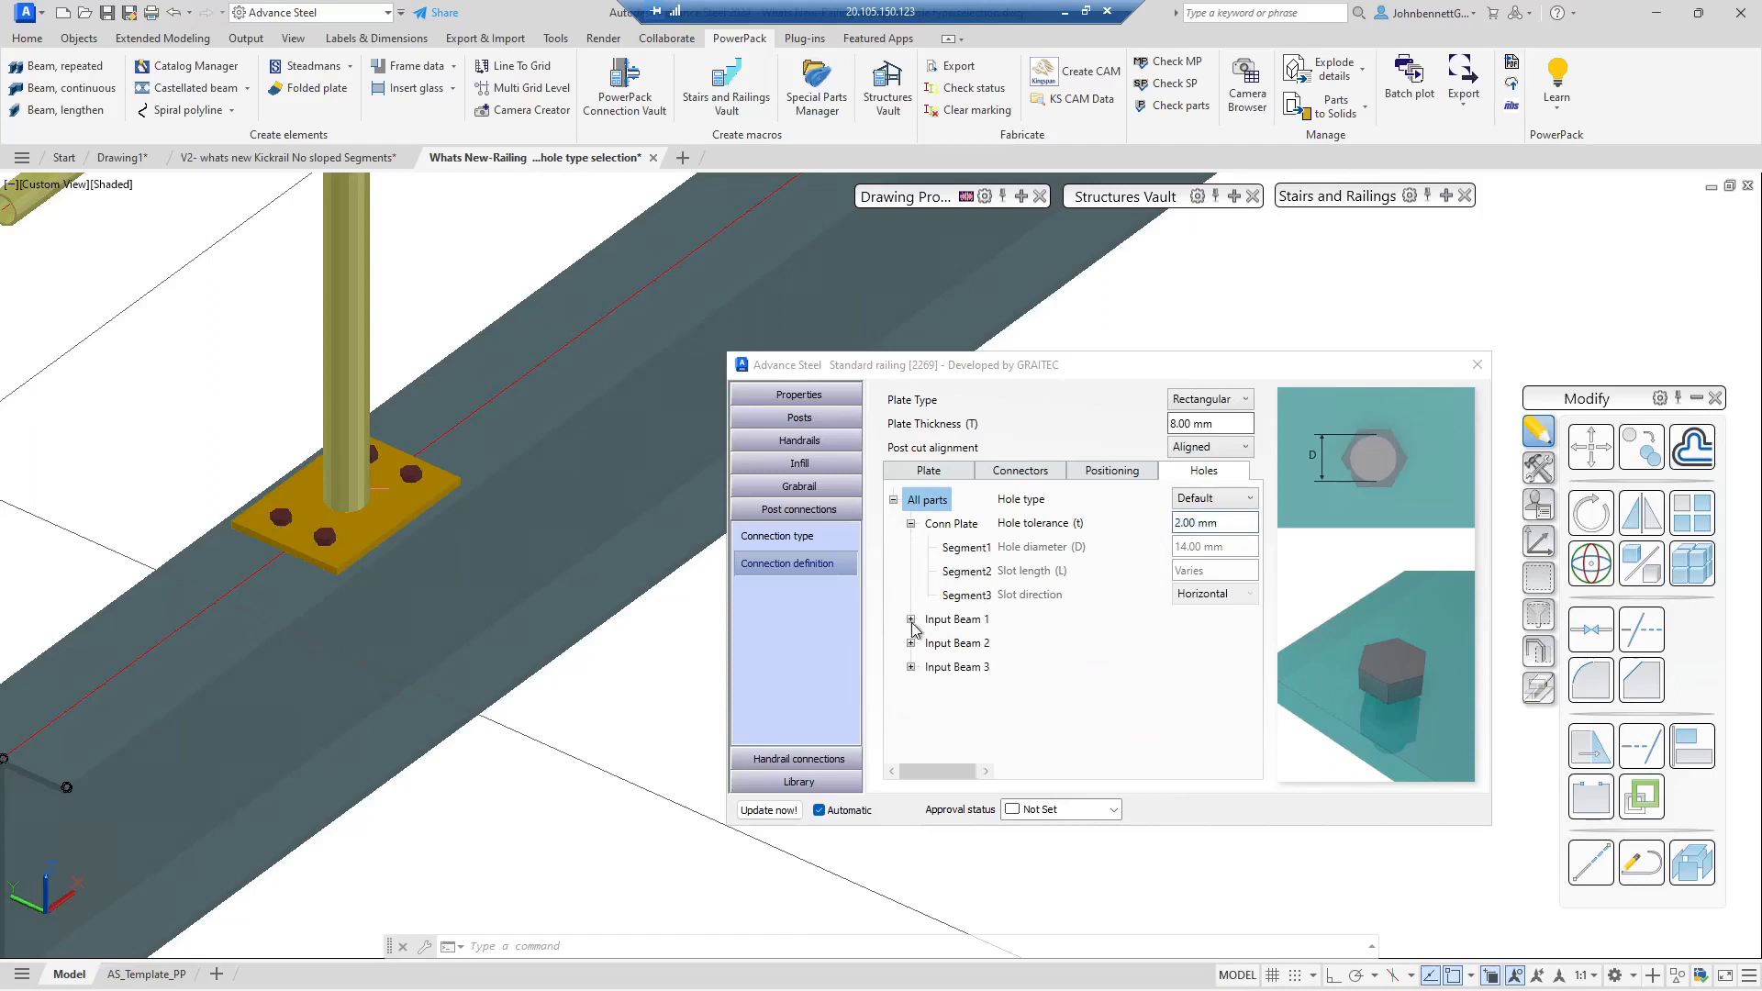
{"action": "left_click", "coordinate": [910, 620]}
{"action": "left_click", "coordinate": [910, 667]}
{"action": "left_click", "coordinate": [911, 715]}
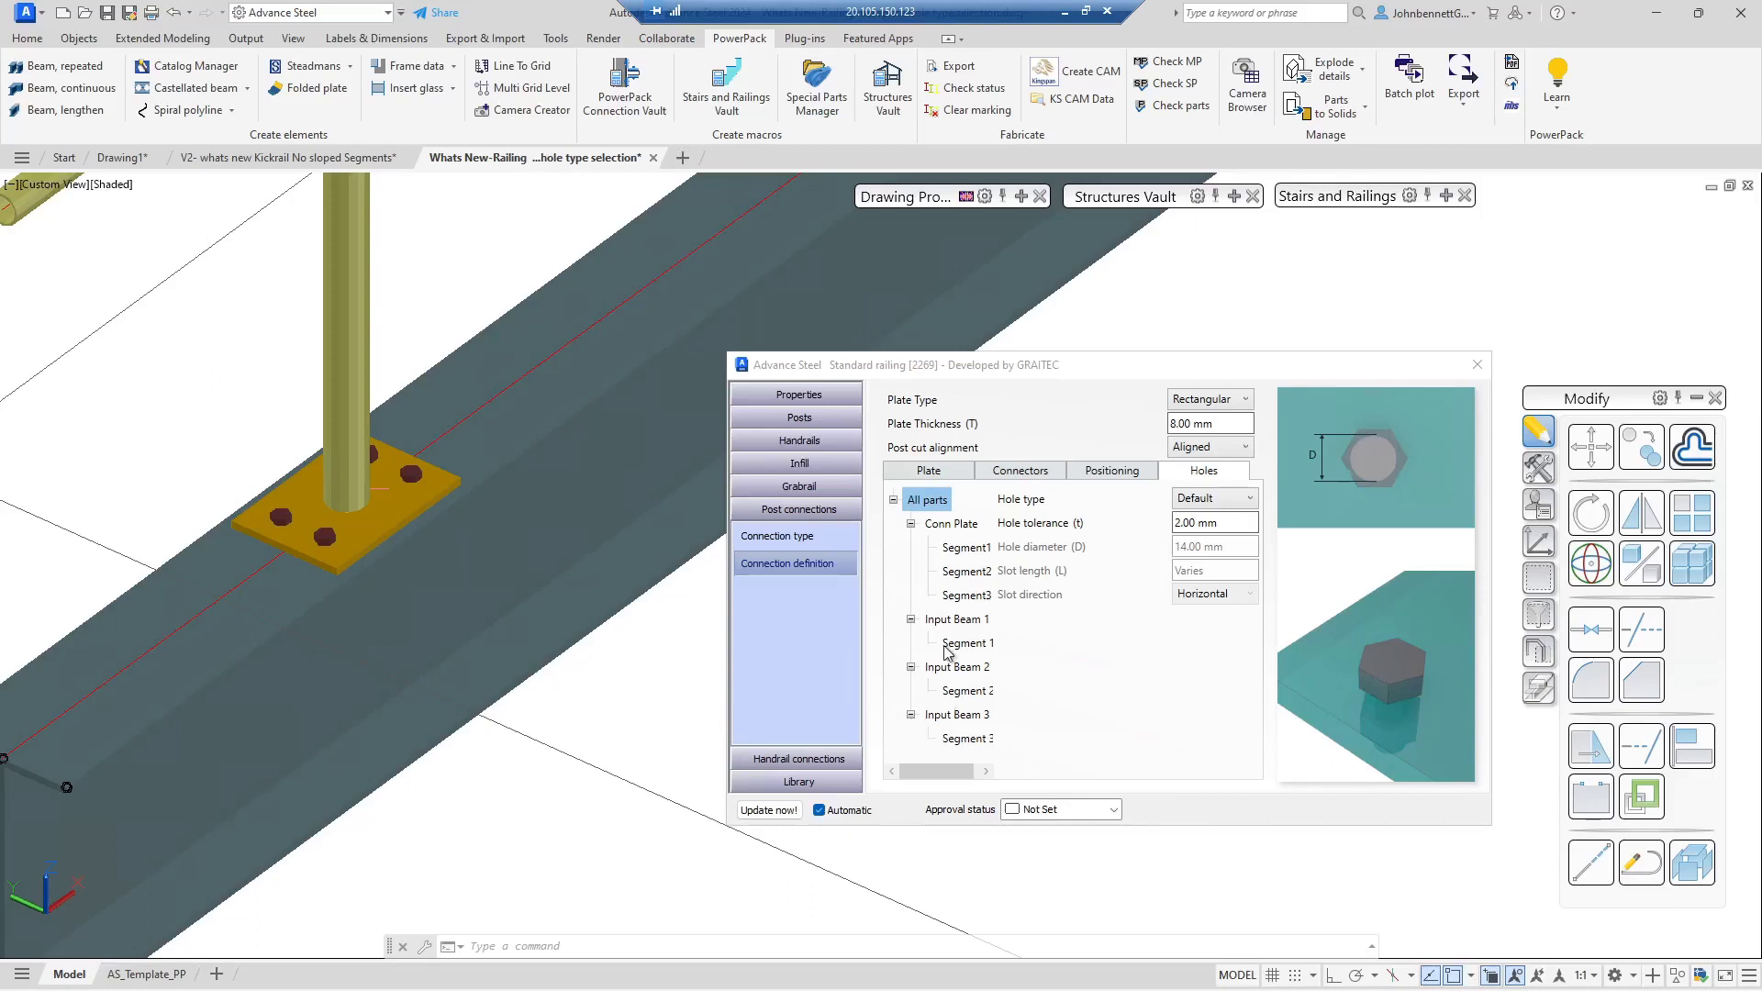
{"action": "left_click", "coordinate": [950, 551]}
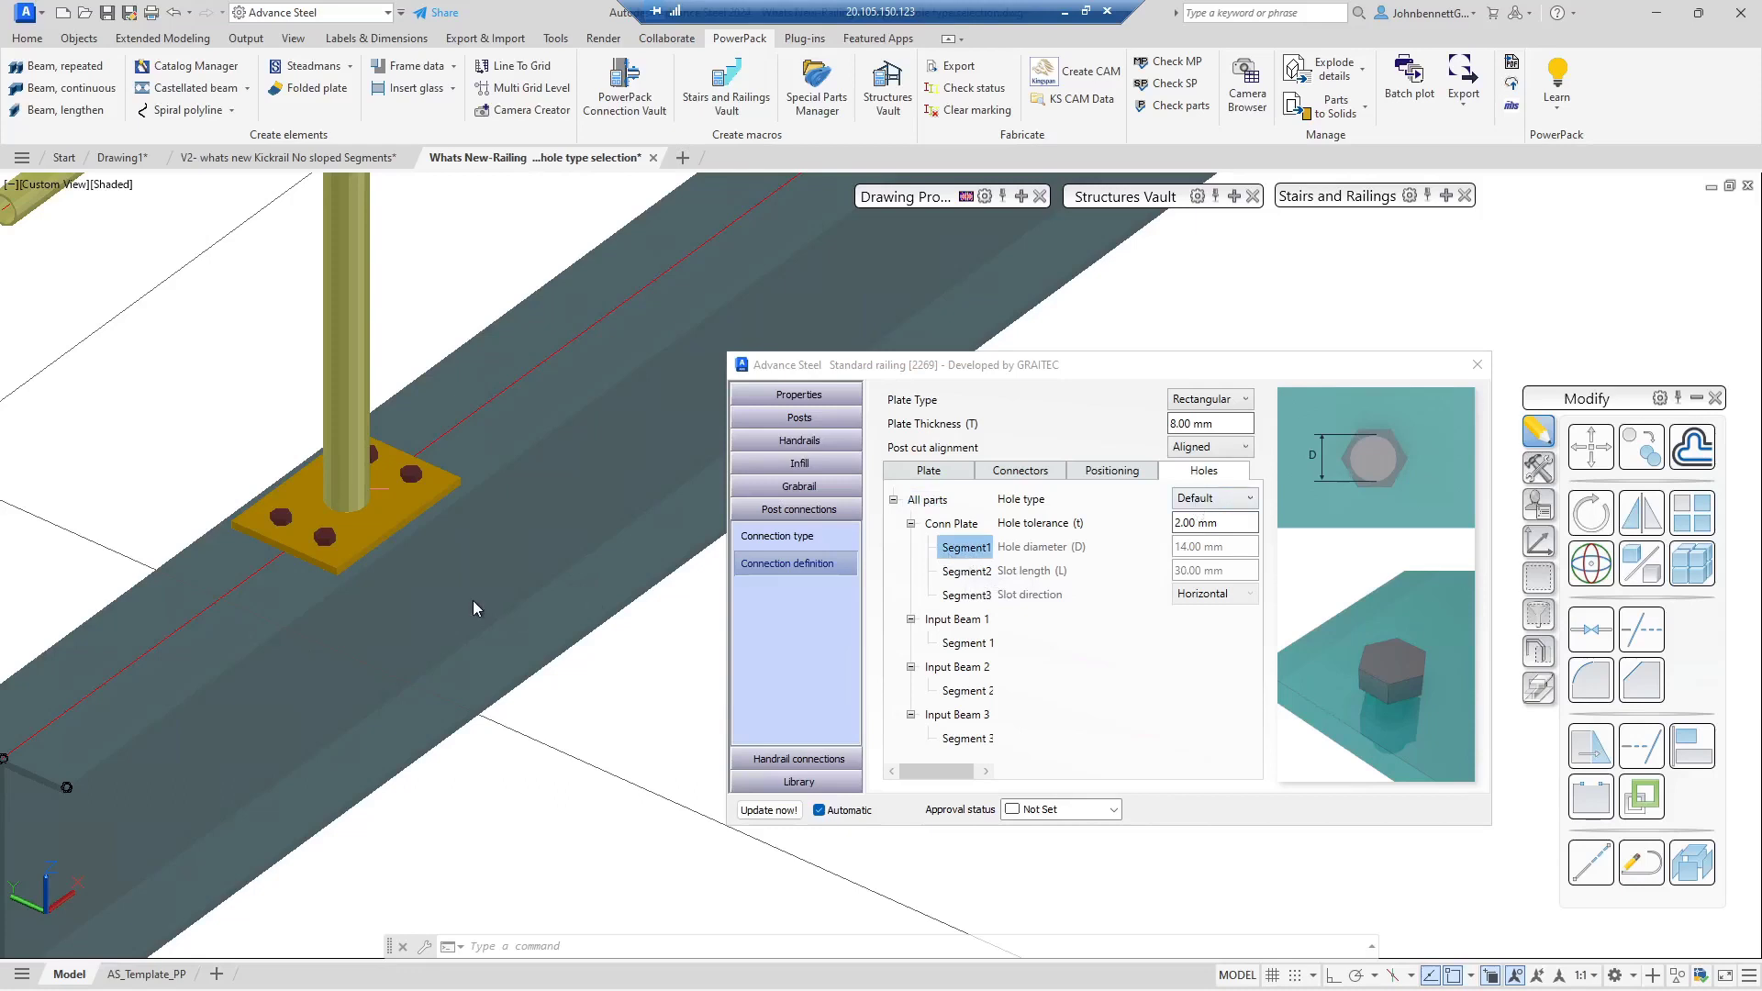
{"action": "scroll", "coordinate": [283, 477], "scroll_direction": "up", "scroll_amount": 2}
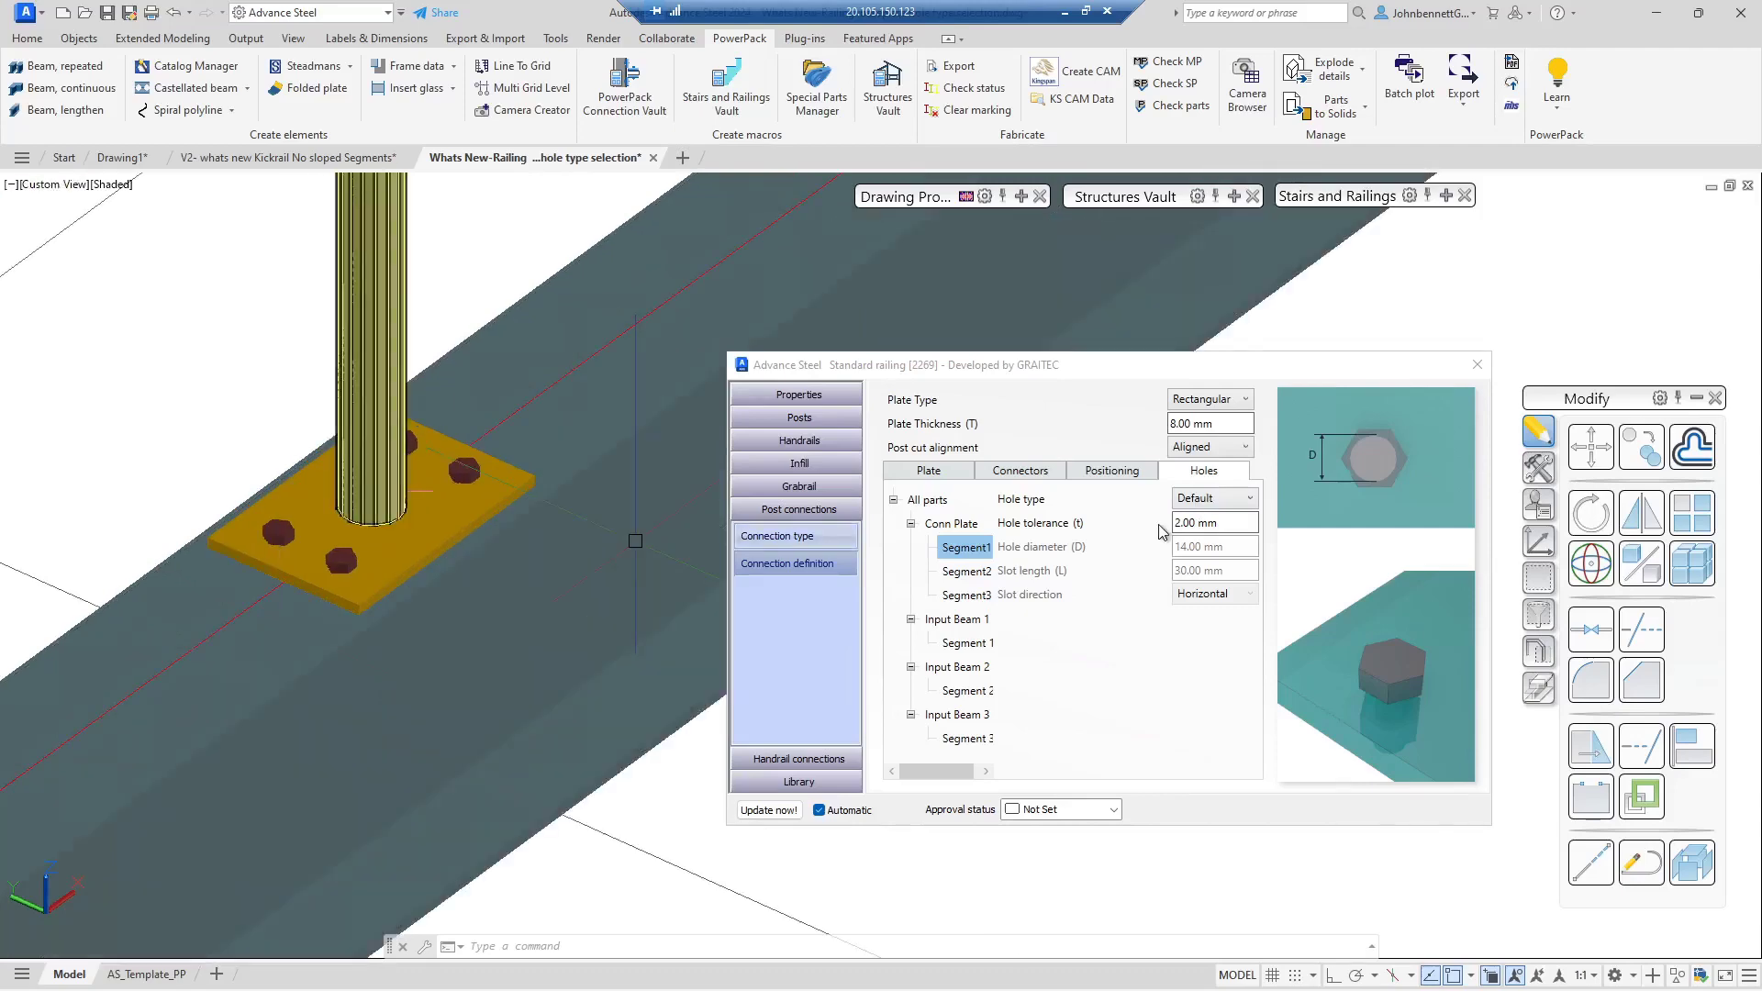
{"action": "left_click", "coordinate": [1213, 499]}
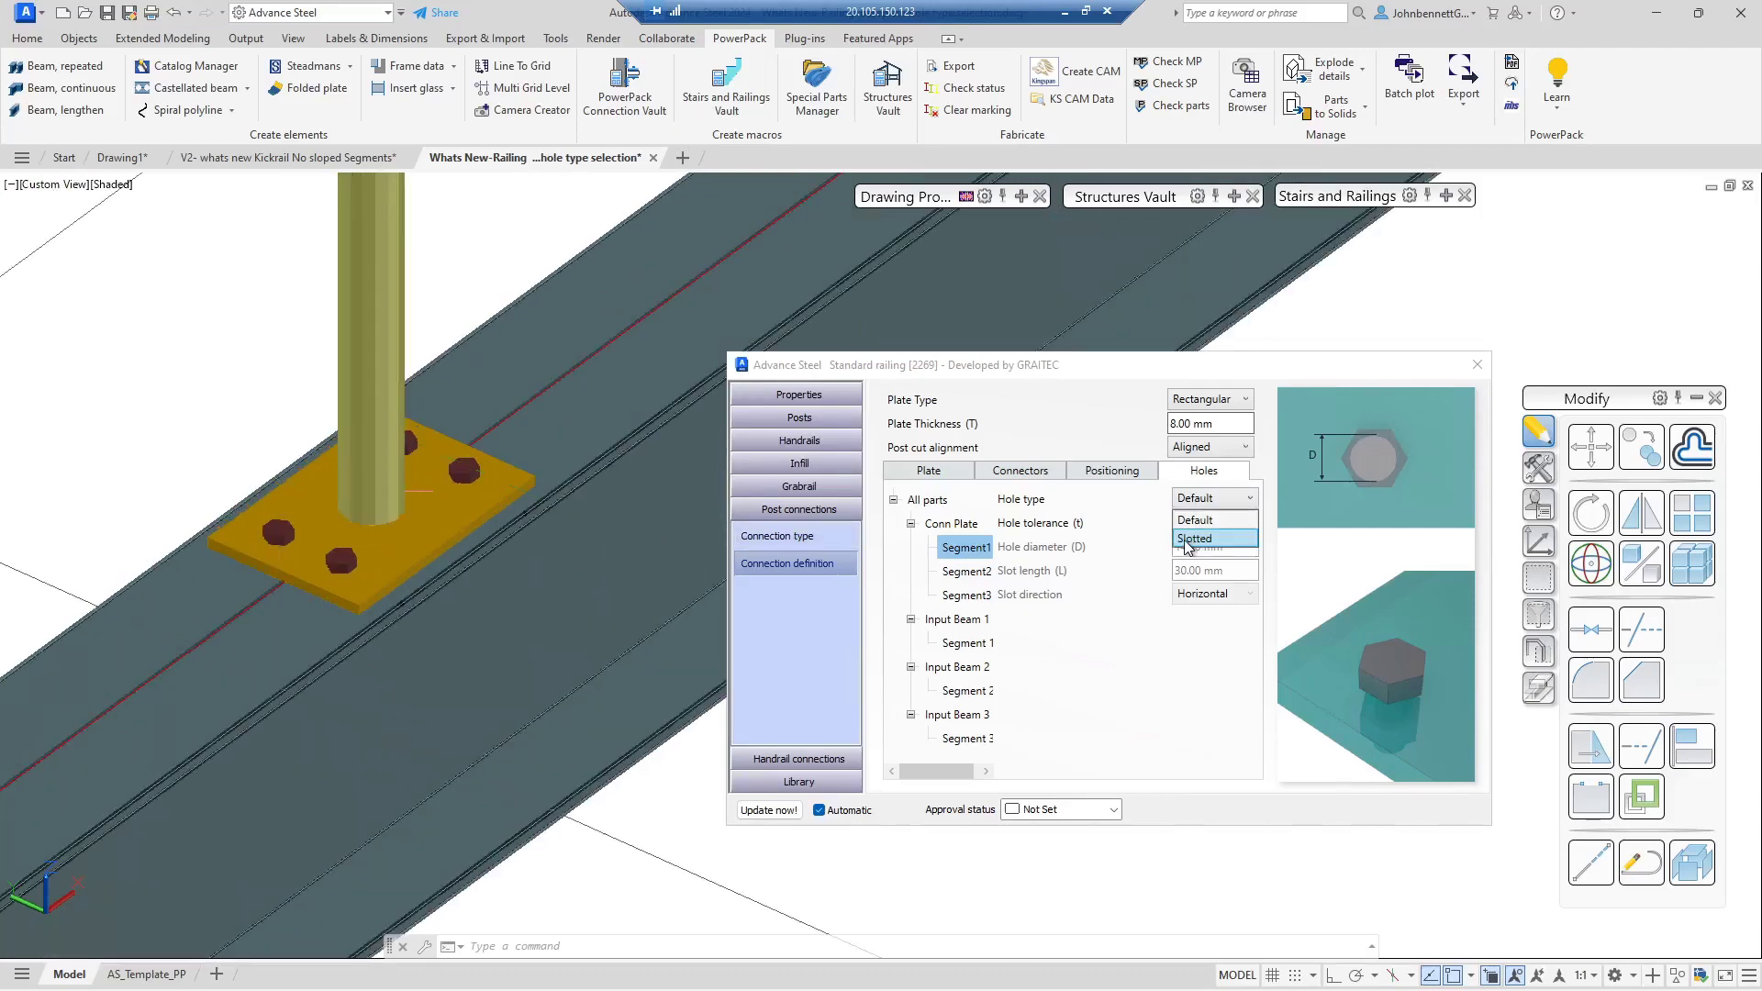
{"action": "left_click", "coordinate": [487, 567]}
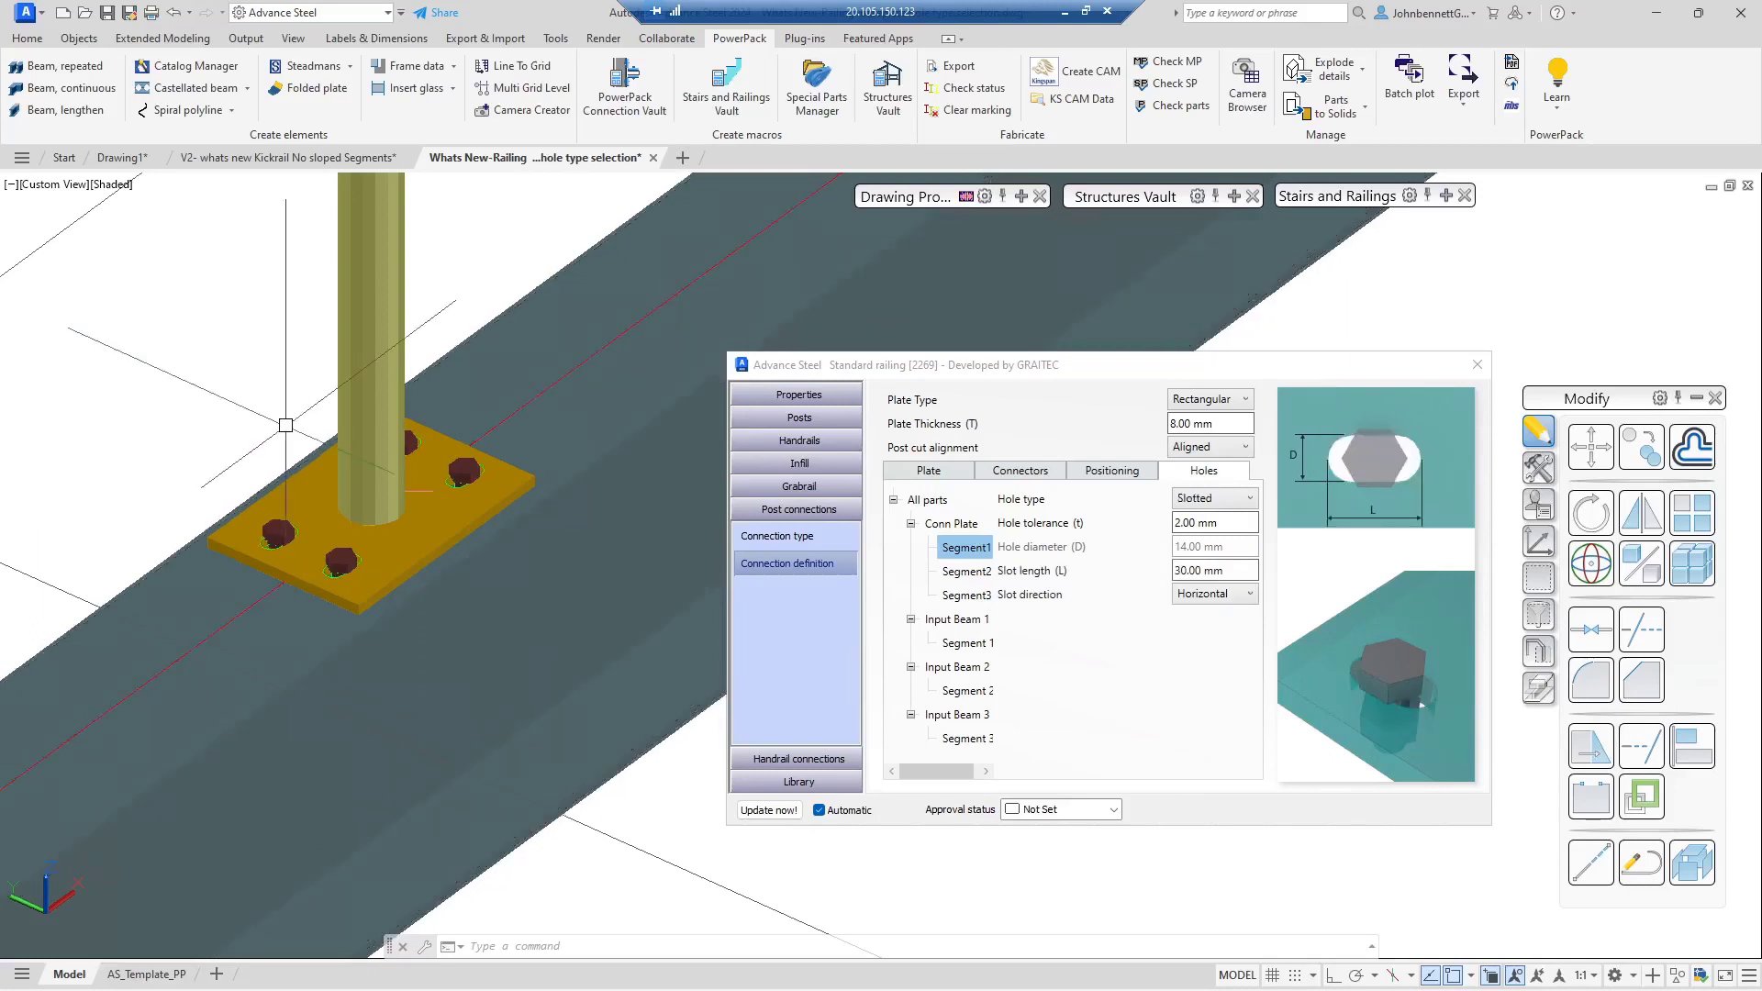
Step: Set Conn Plate Segment2's hole type to Slotted, giving 30 mm horizontal slots
{"action": "left_click", "coordinate": [980, 572]}
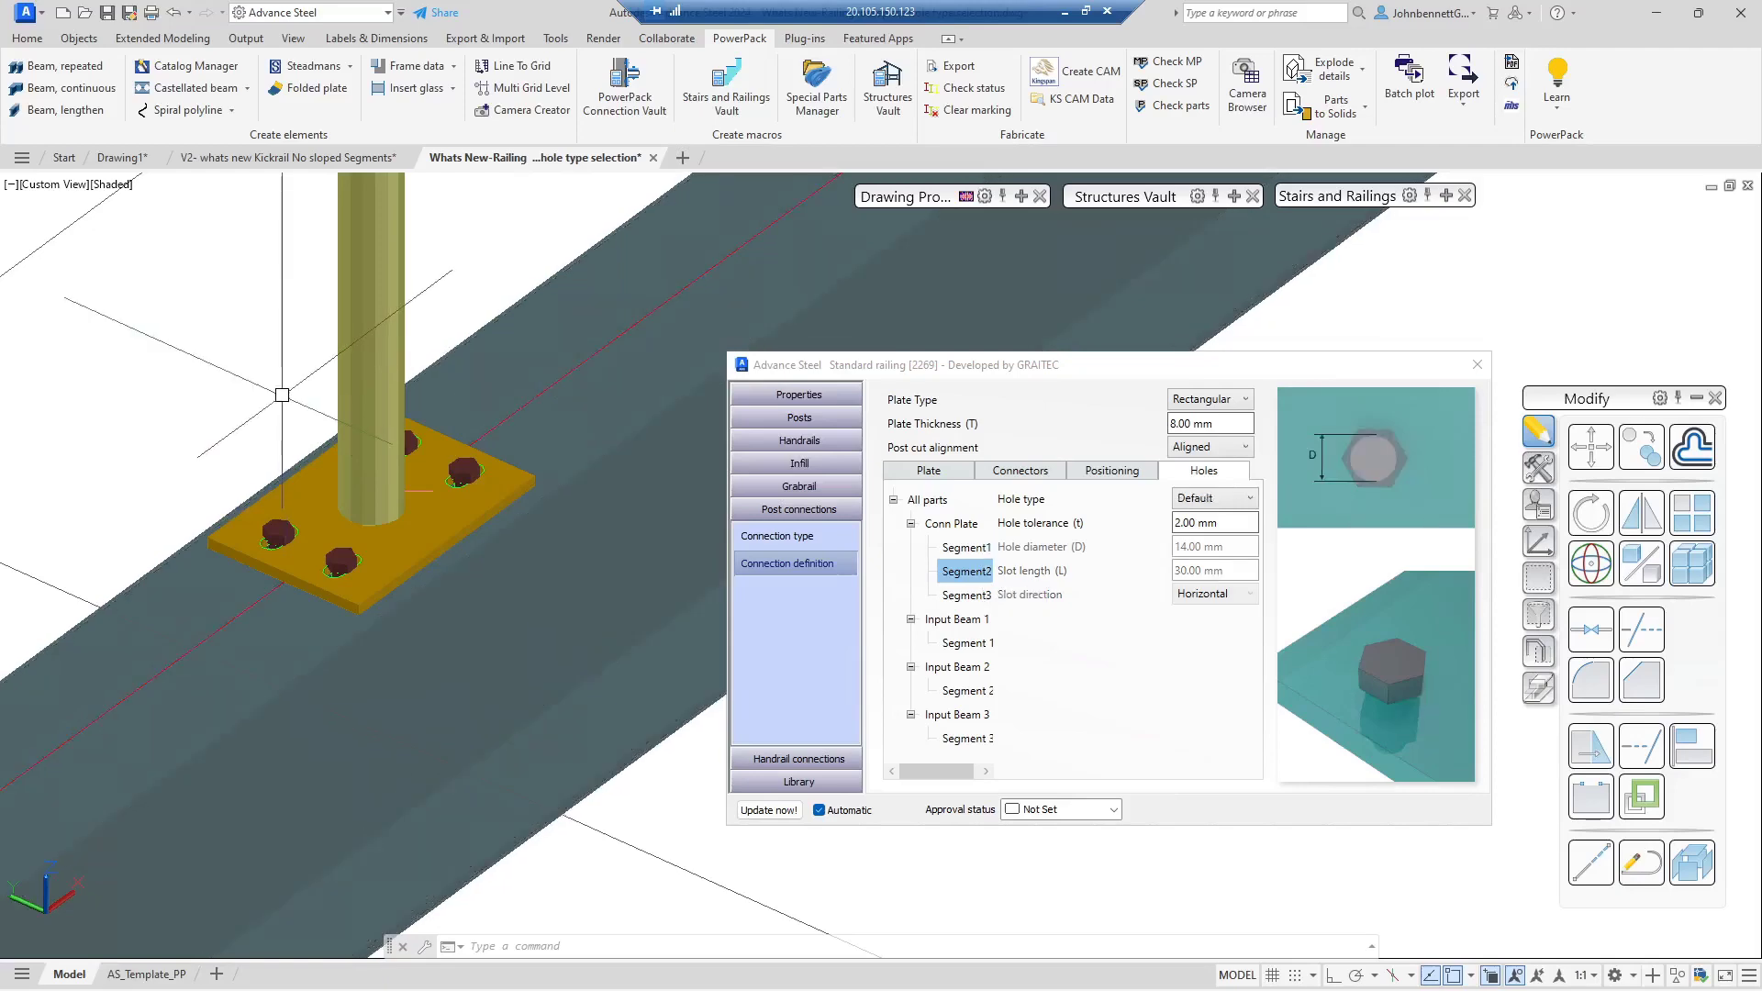
{"action": "scroll", "coordinate": [282, 394], "scroll_direction": "down", "scroll_amount": 10}
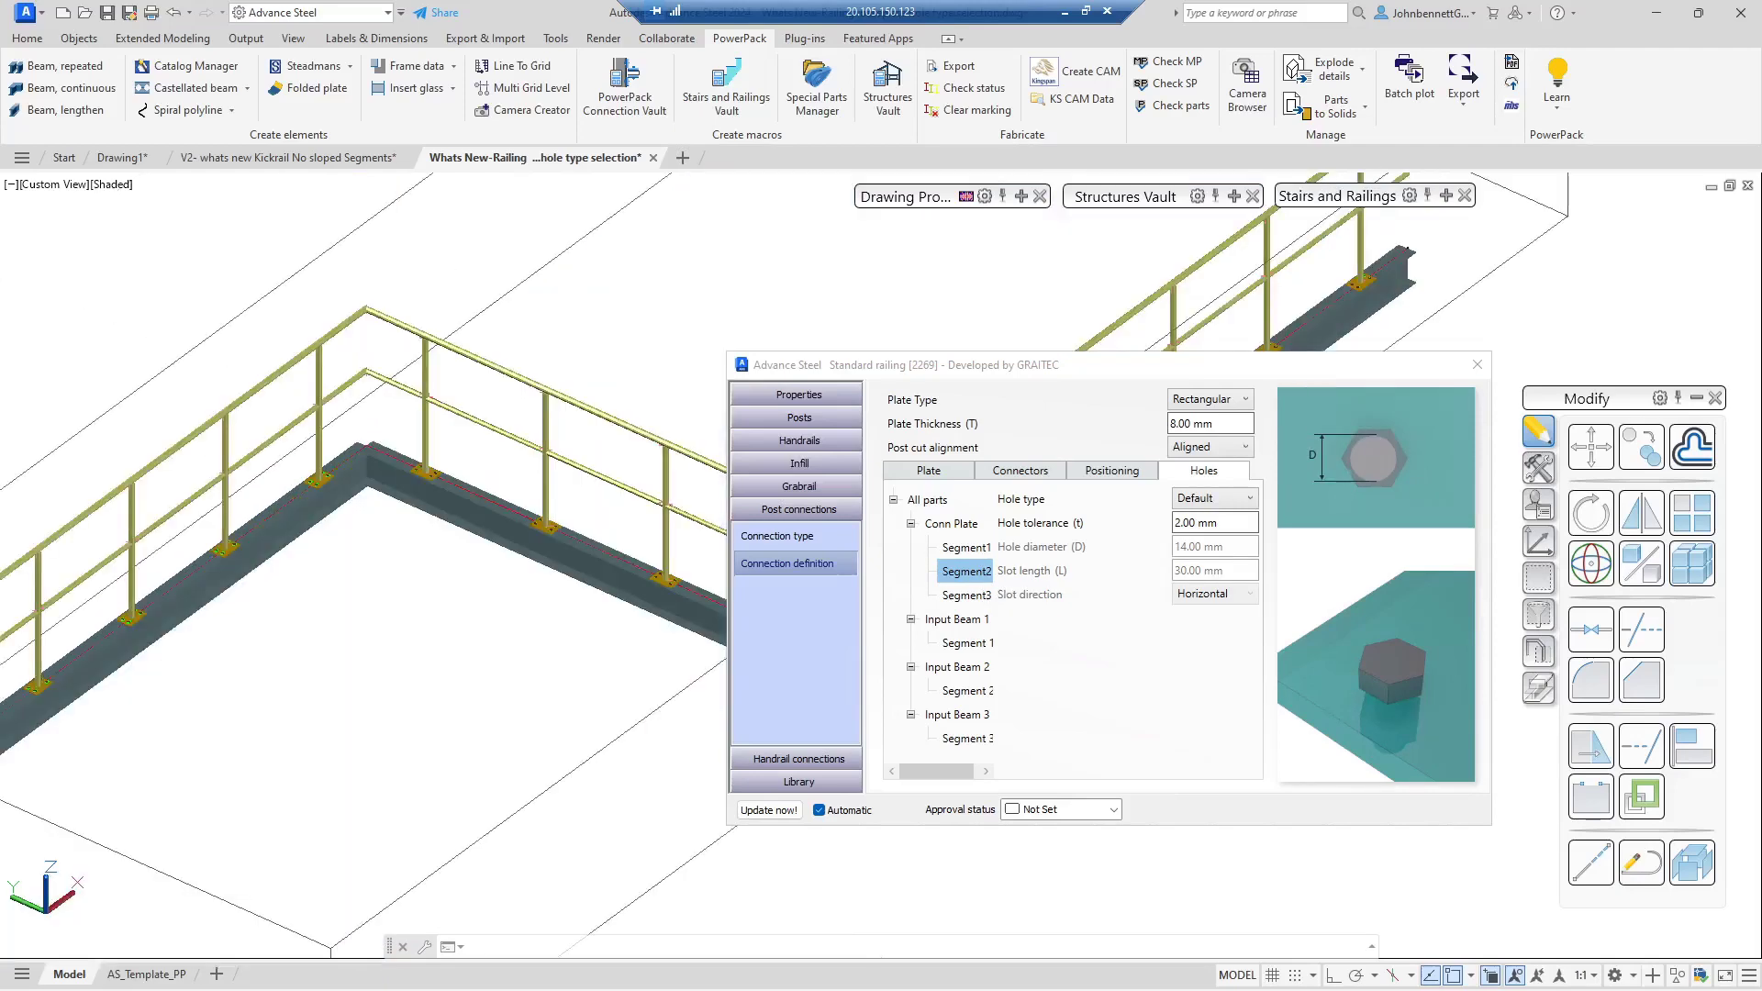
{"action": "scroll", "coordinate": [947, 289], "scroll_direction": "up", "scroll_amount": 3}
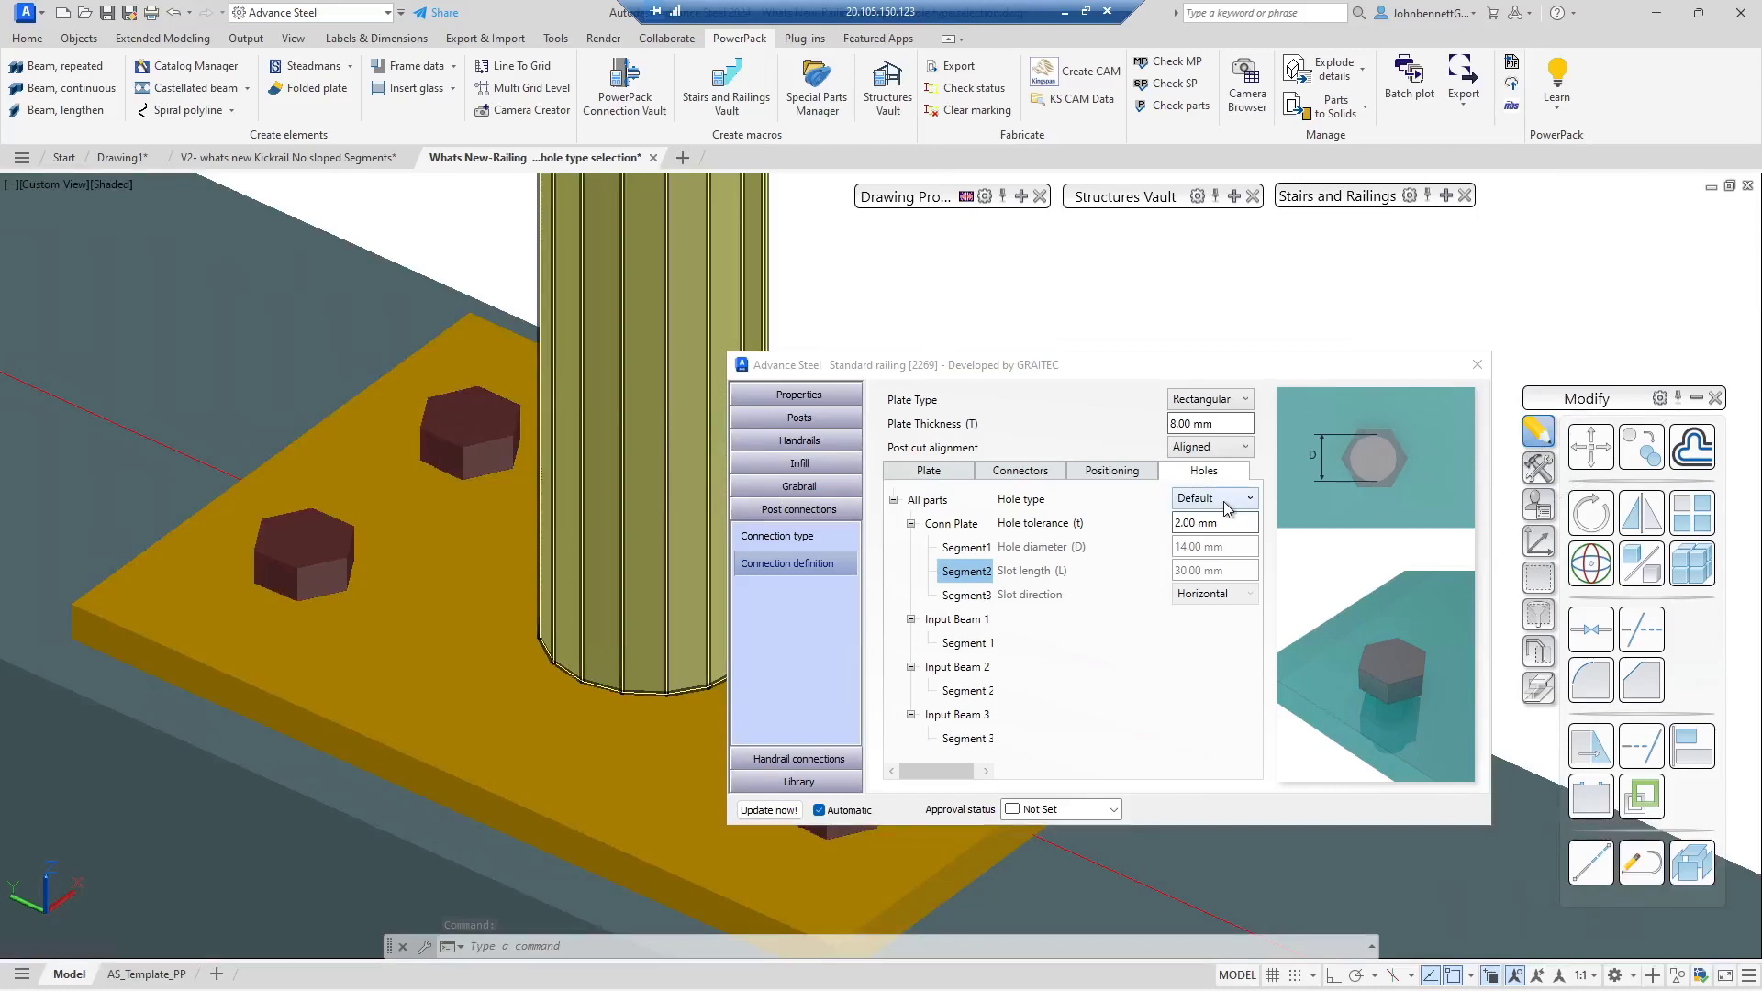
{"action": "left_click", "coordinate": [1227, 503]}
{"action": "left_click", "coordinate": [1221, 521]}
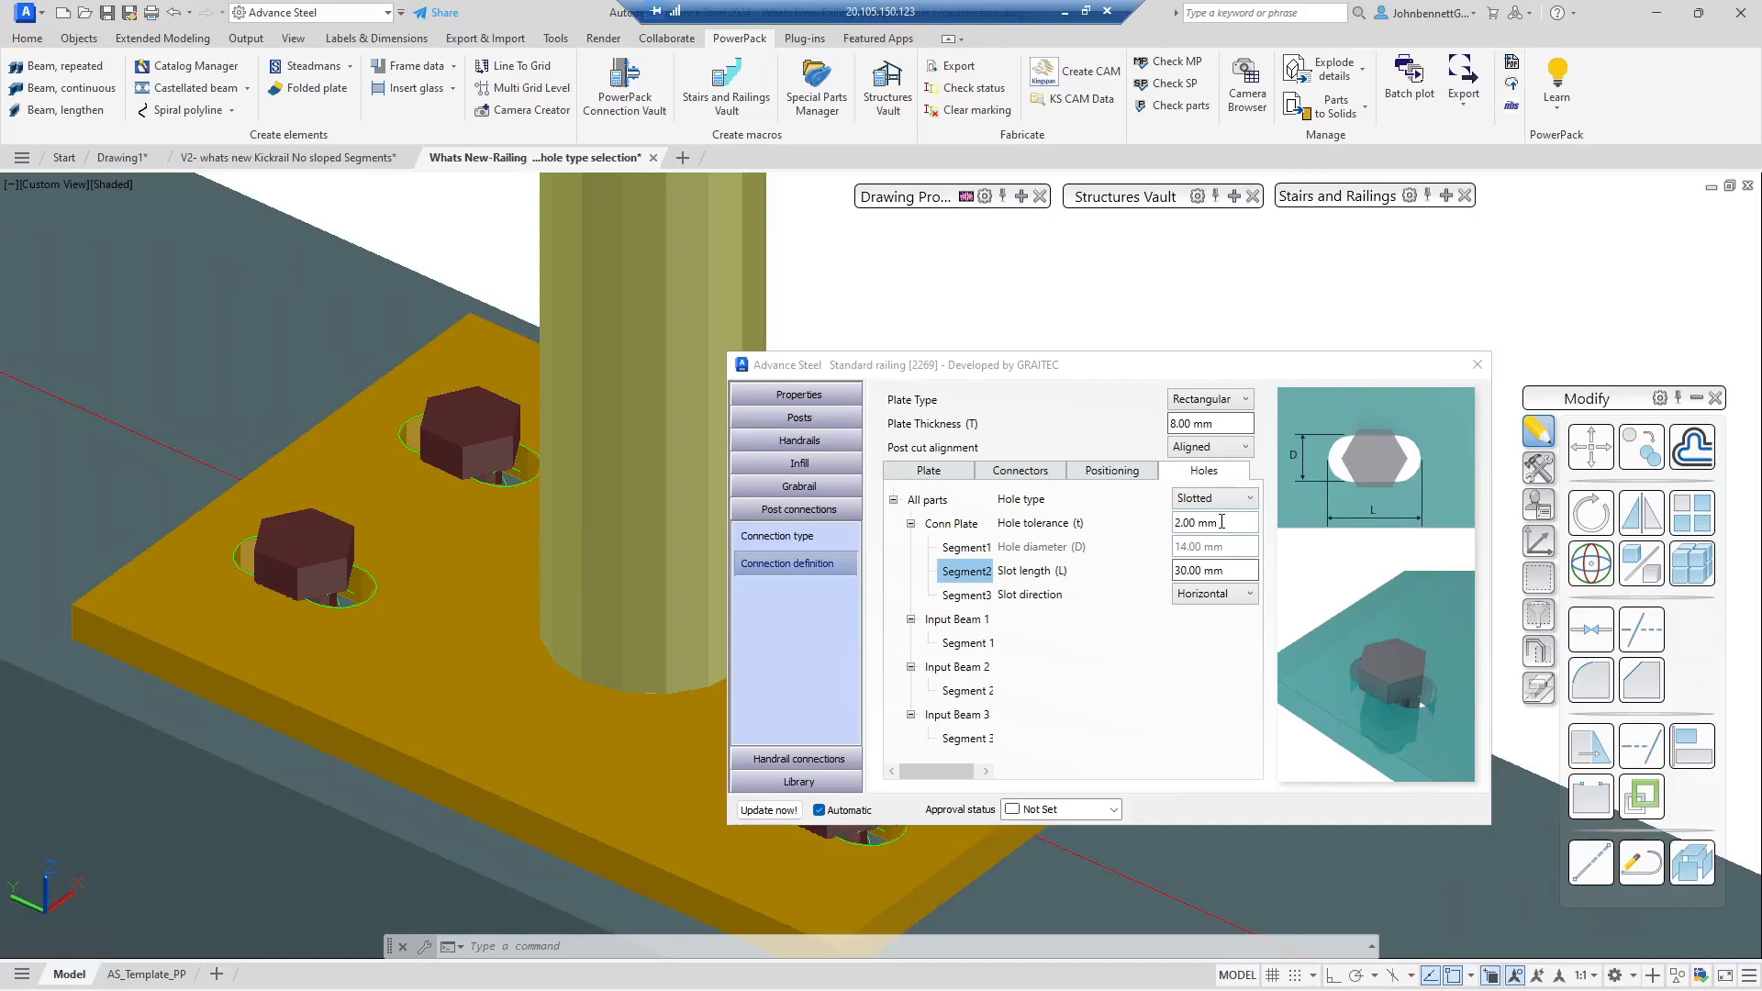
Step: Change the hole tolerance to 4, then set it back to 2.00 mm
{"action": "triple_click", "coordinate": [1222, 522]}
{"action": "type", "text": "4"}
{"action": "left_click", "coordinate": [1099, 534]}
{"action": "type", "text": "2"}
{"action": "key", "text": "Return"}
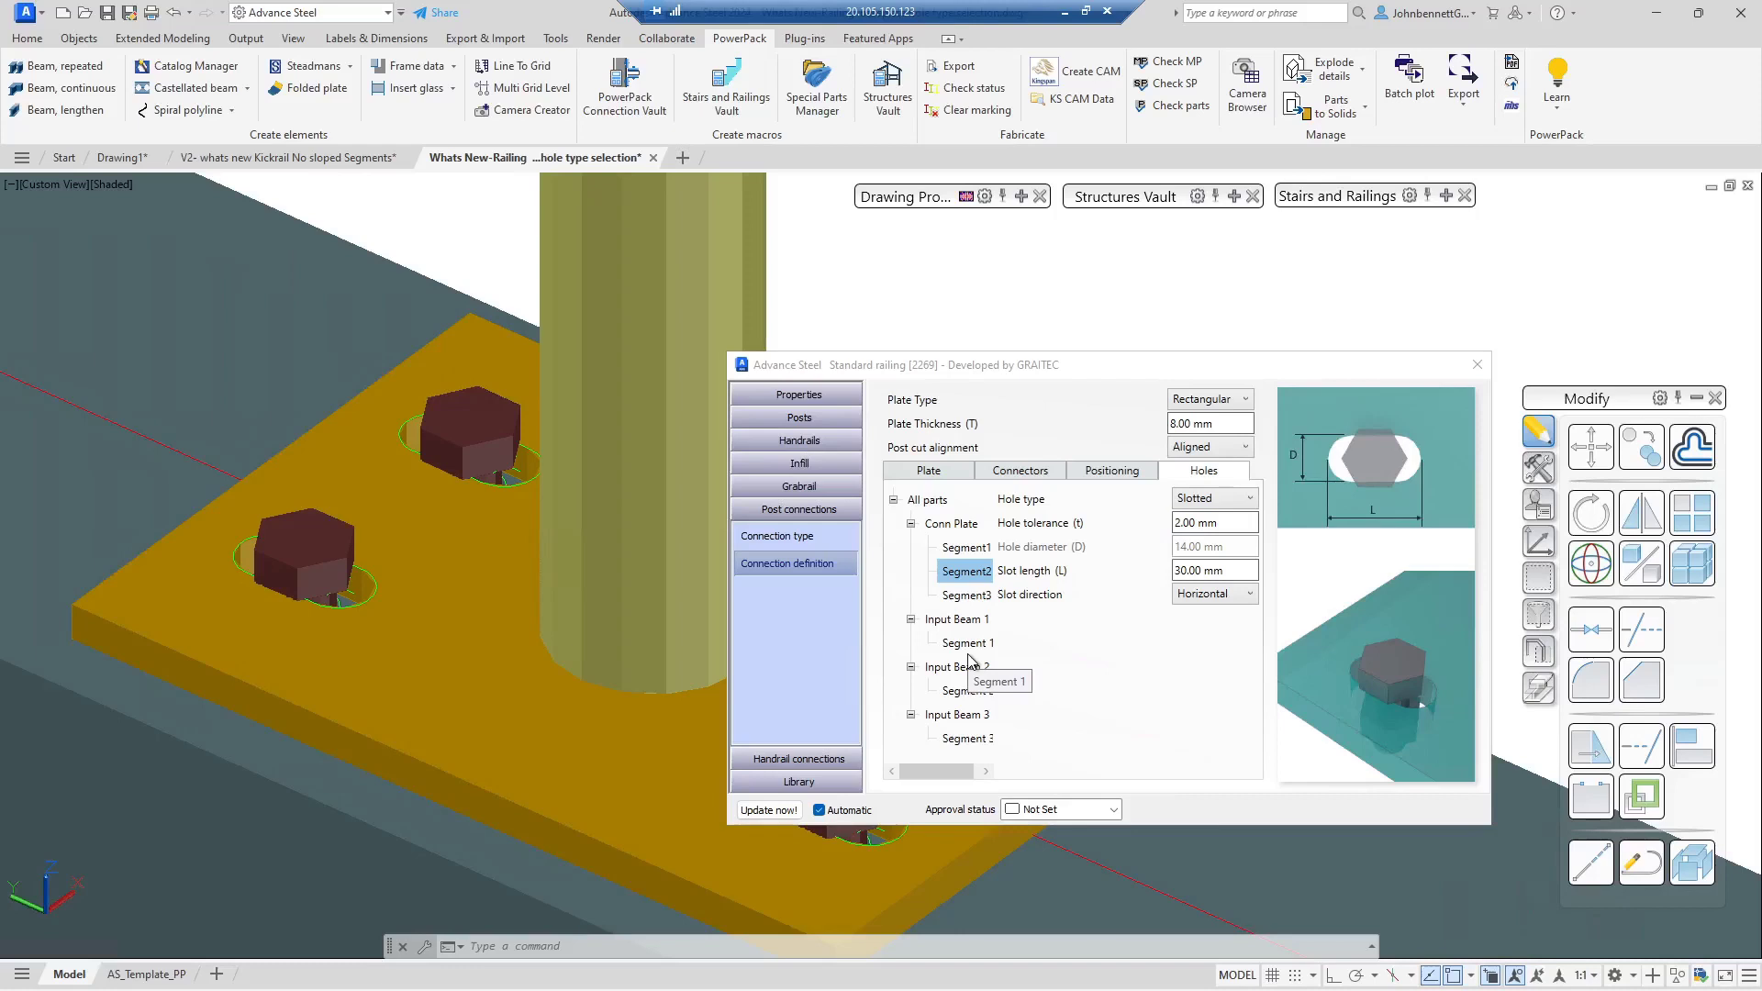
Step: Keep Input Beam 2 Segment 2's holes Default and show the 180 × 120 mm base plate settings
{"action": "left_click", "coordinate": [959, 691]}
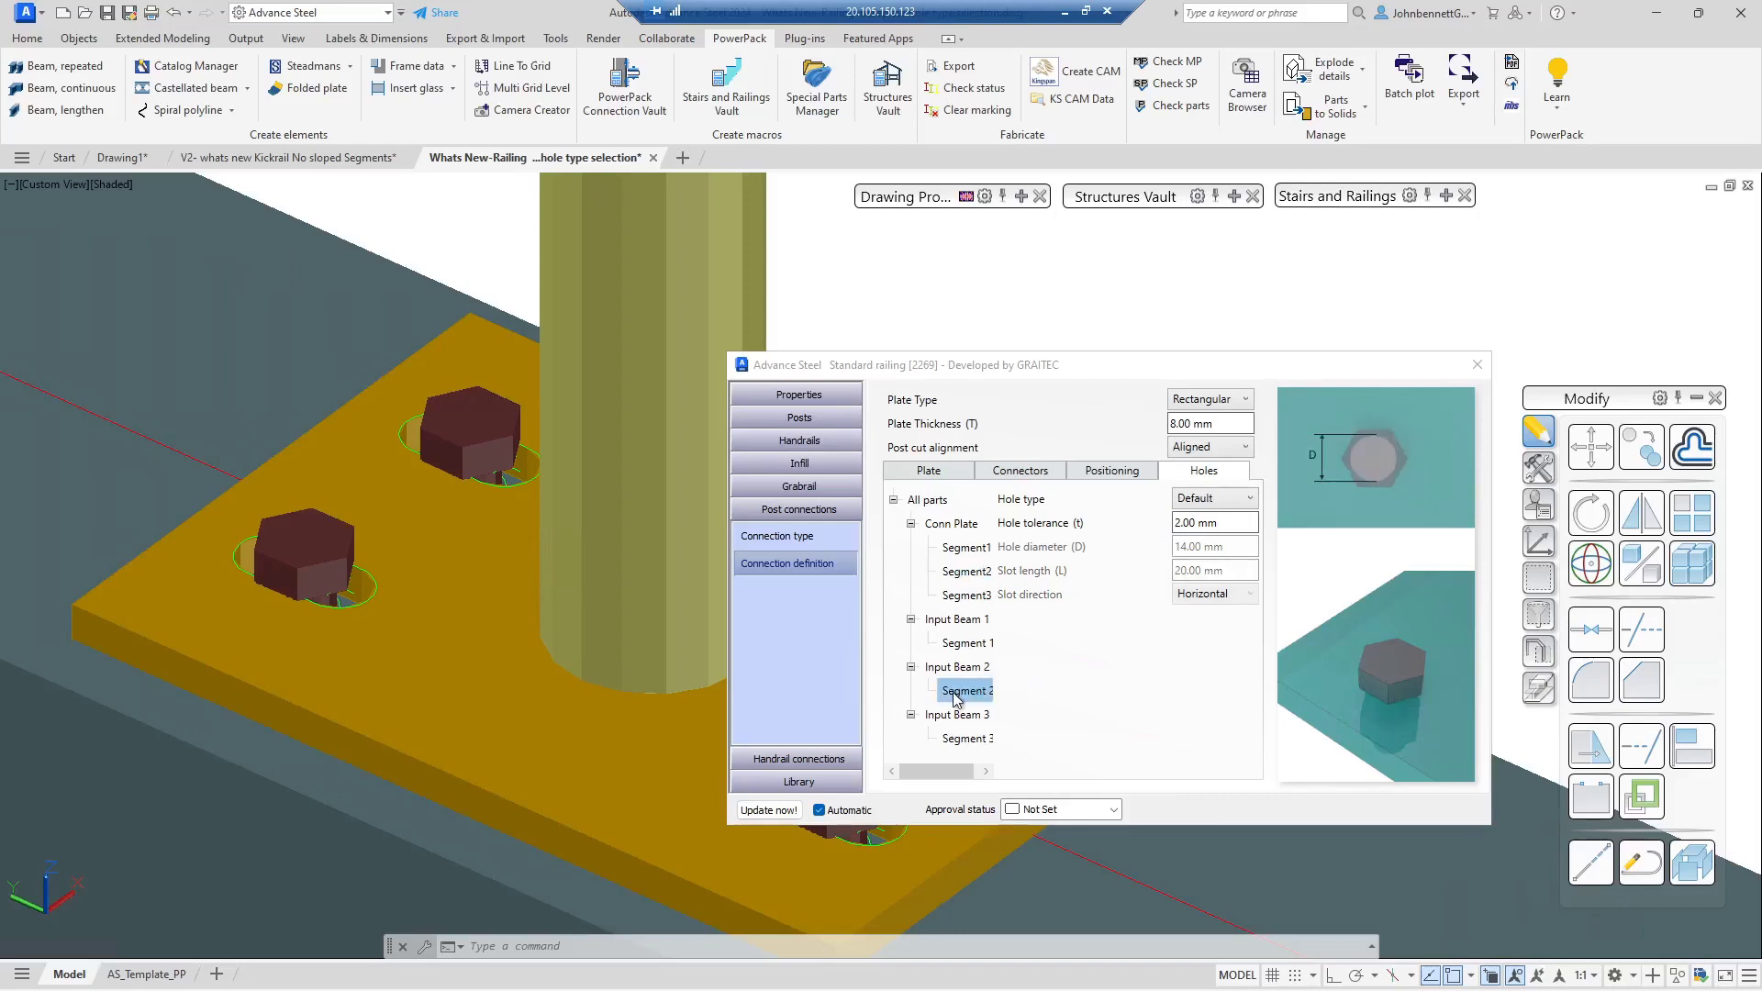
{"action": "left_click", "coordinate": [1210, 500]}
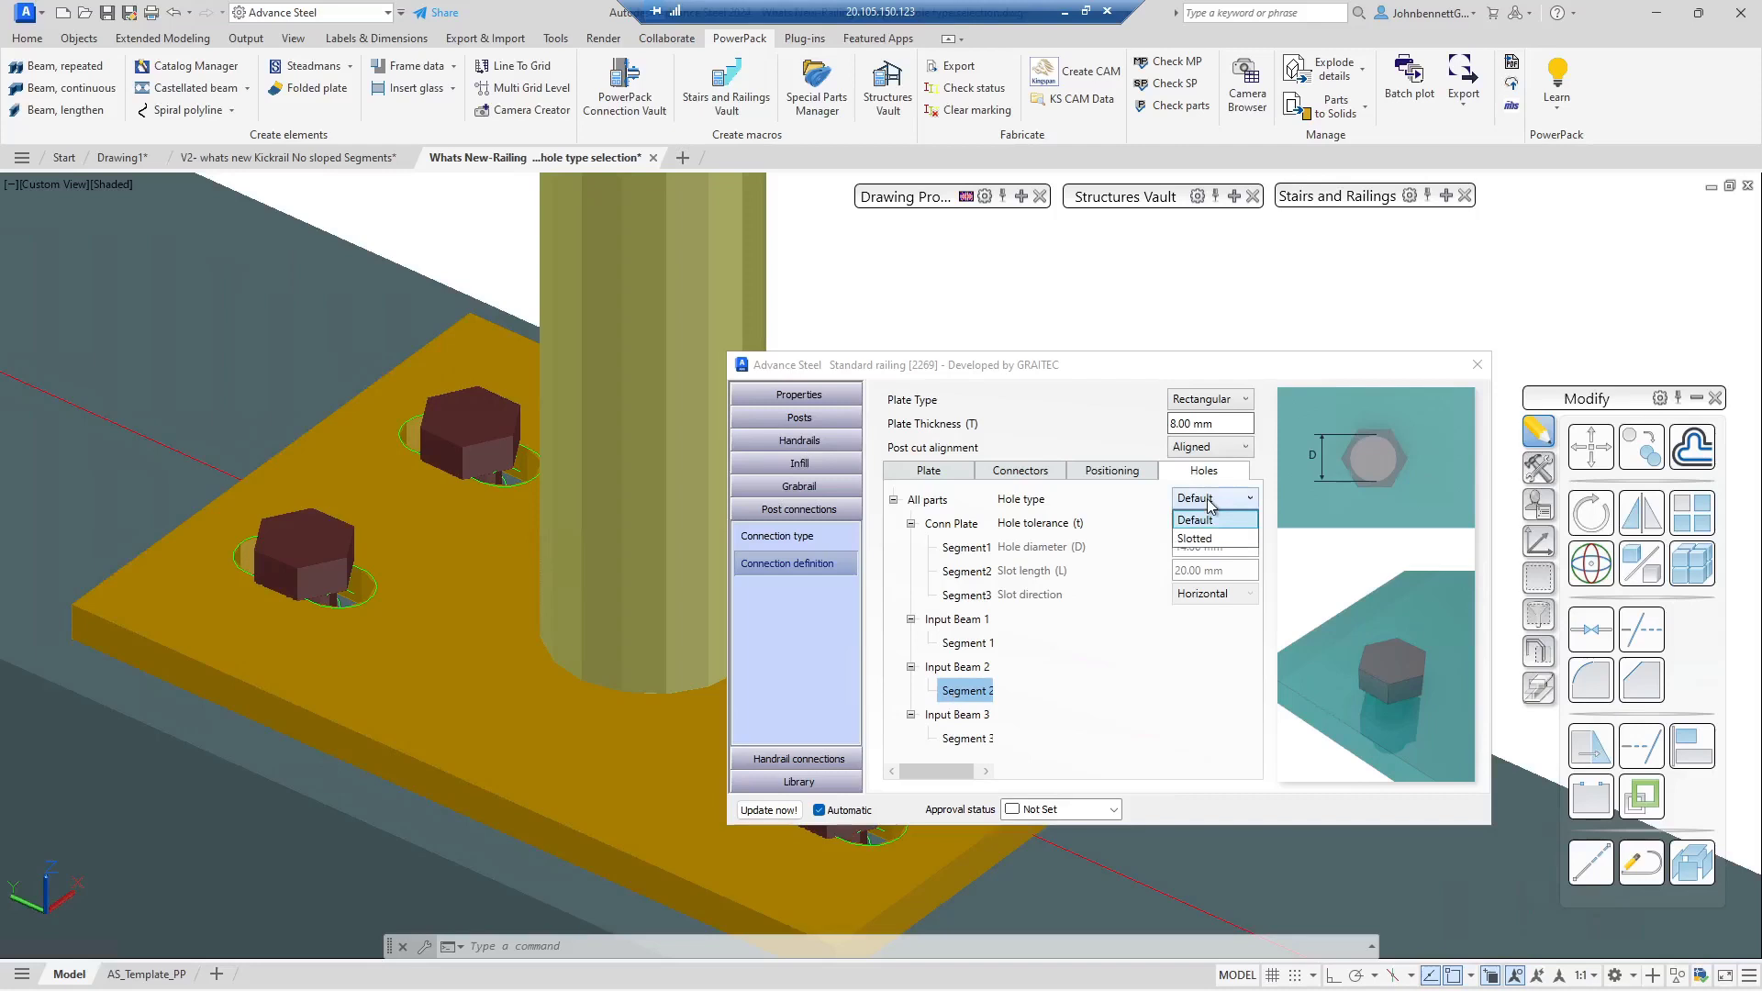
{"action": "left_click", "coordinate": [1204, 515]}
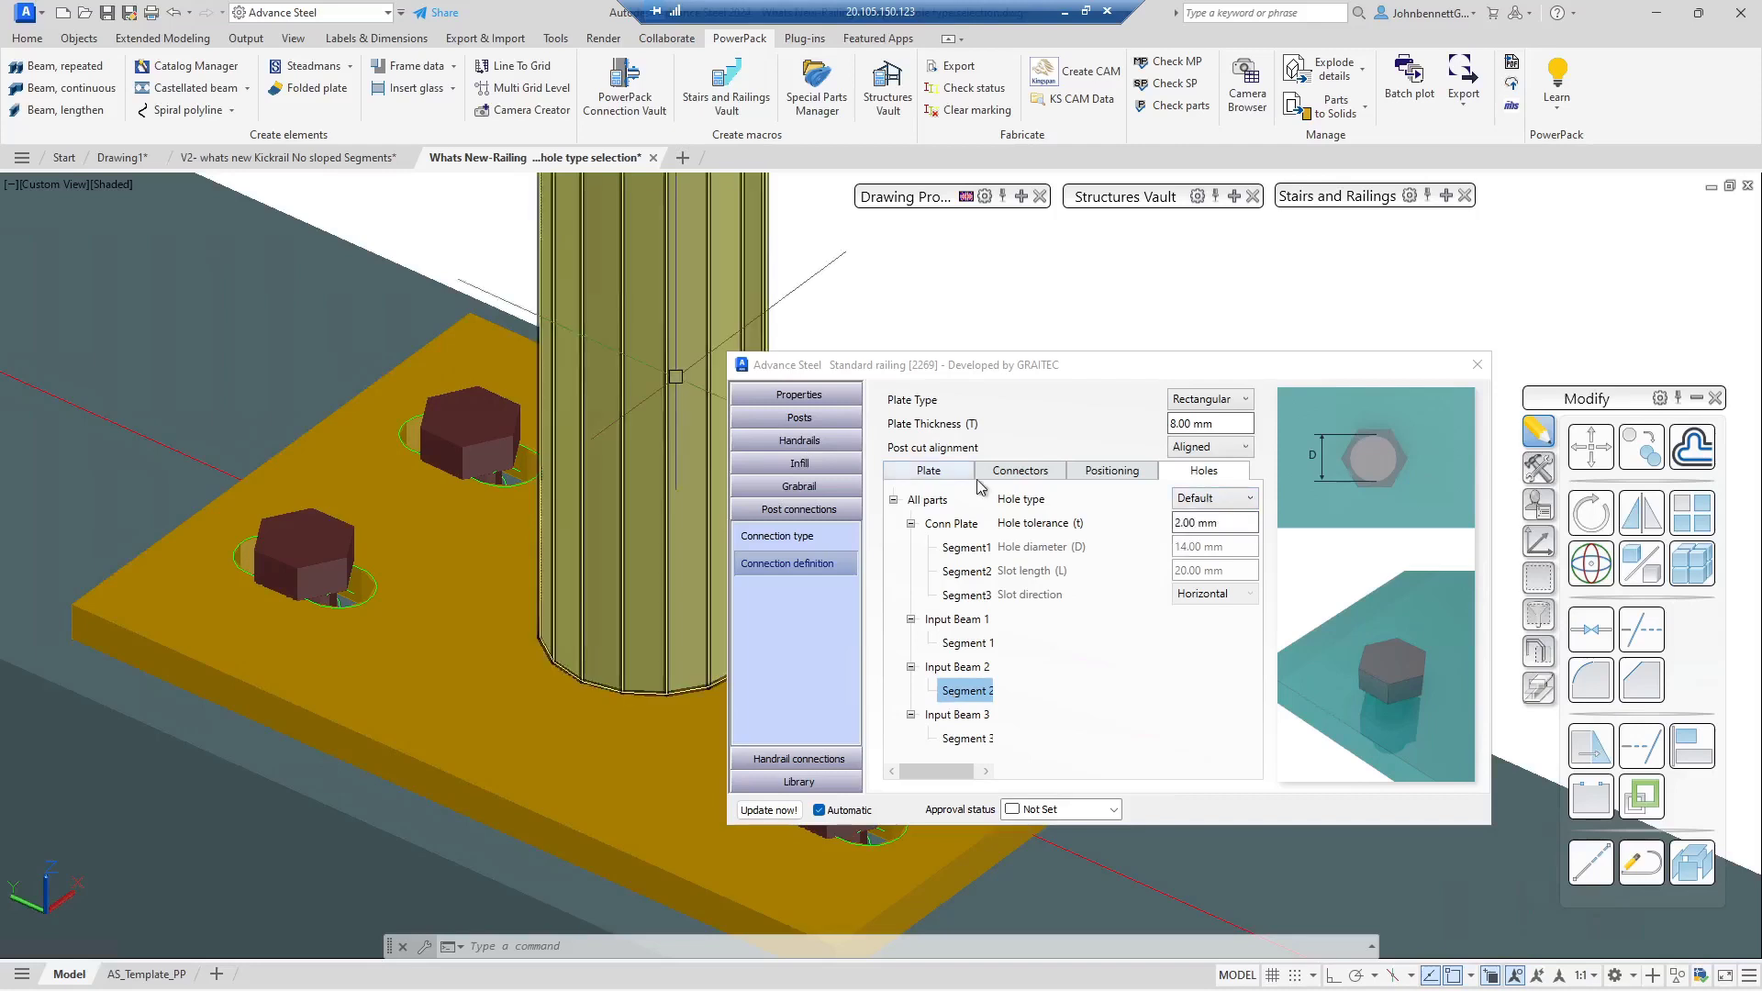
{"action": "left_click", "coordinate": [971, 472]}
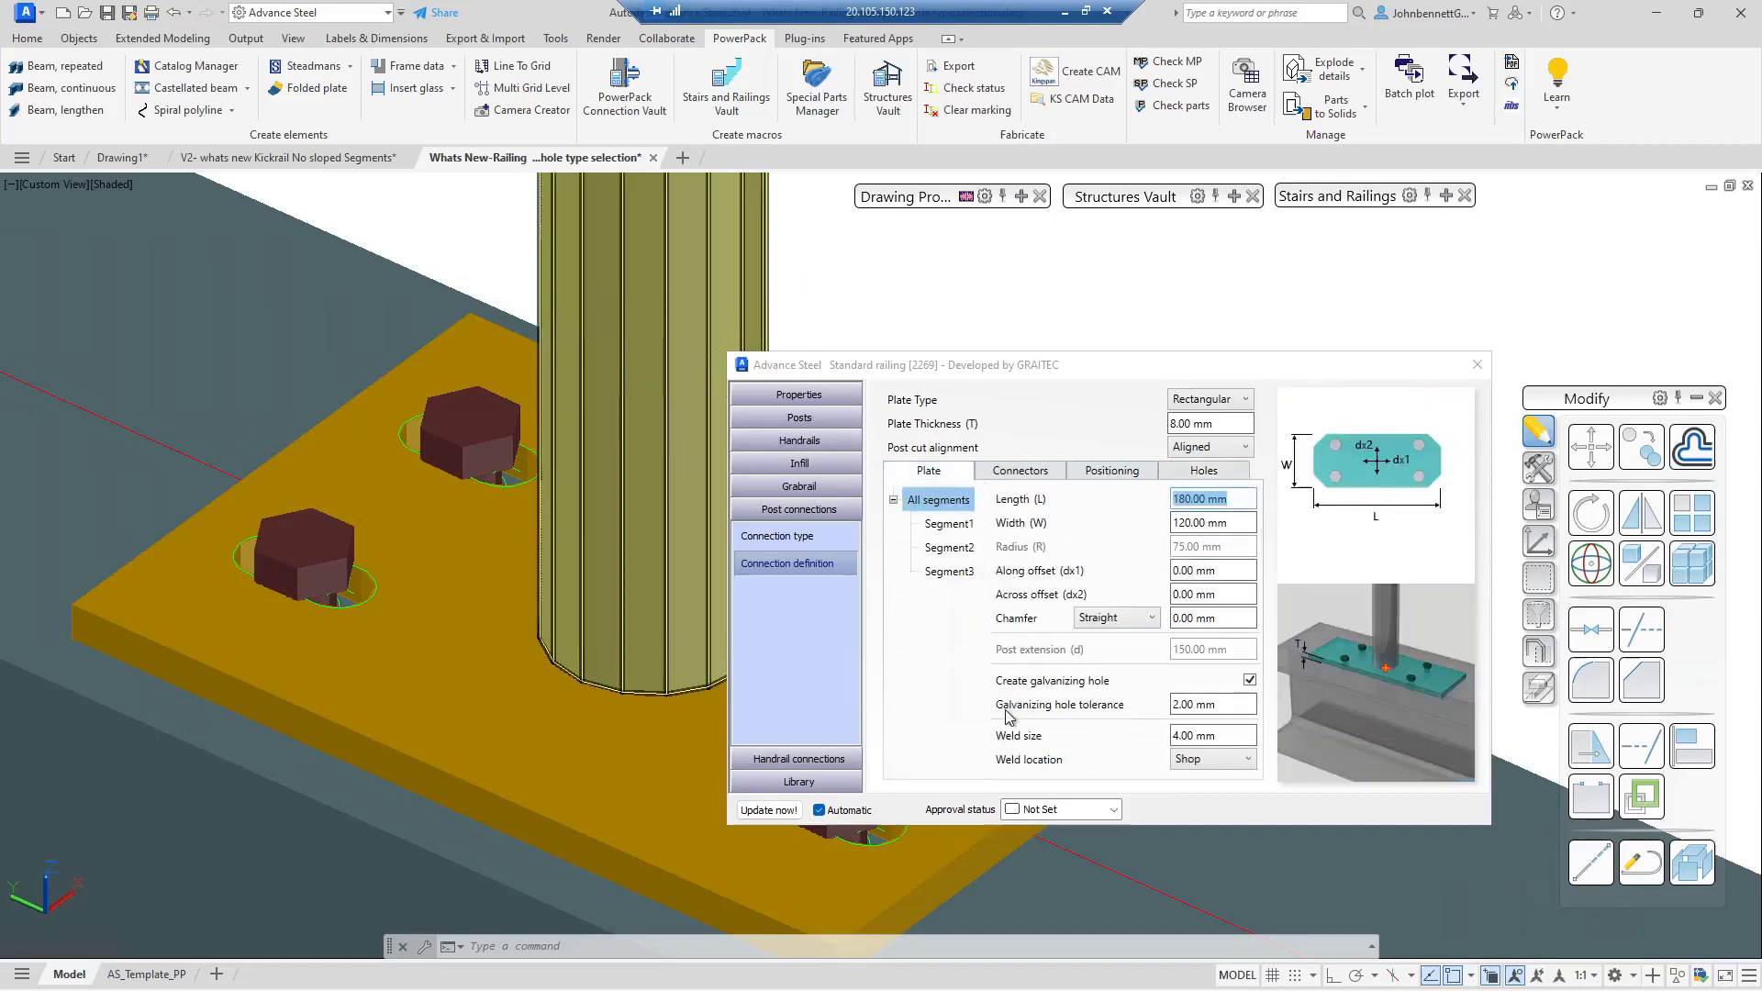